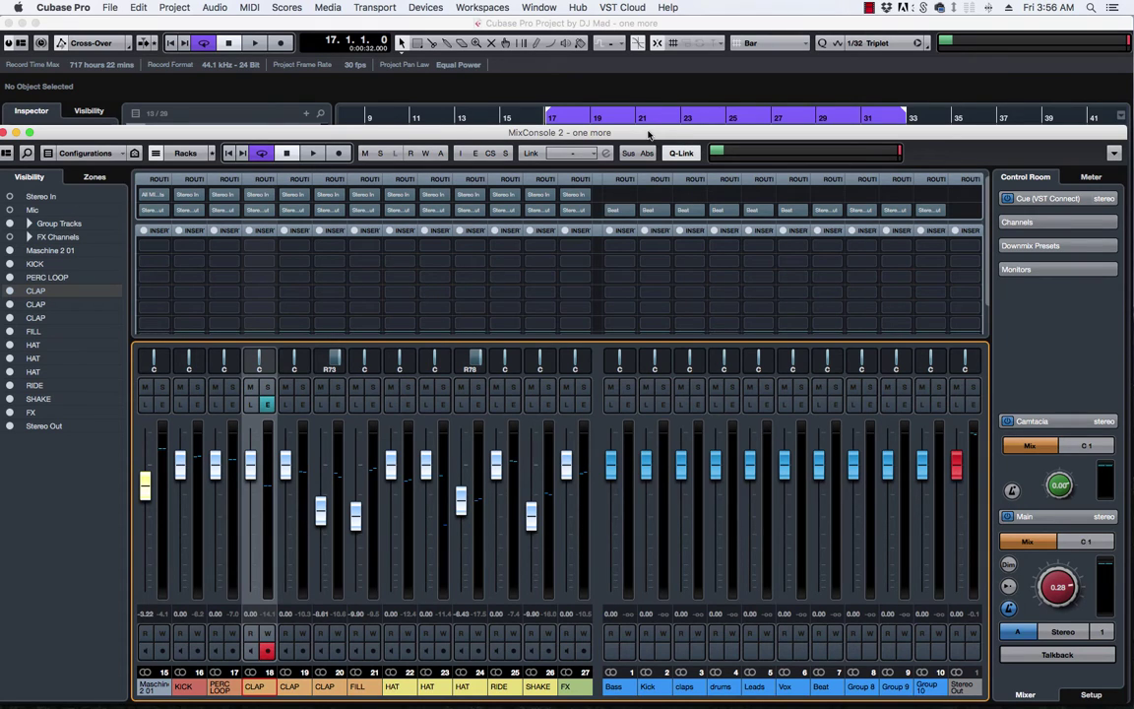
# Step: Play the looped section and view the drum tracks in the project arrangement
pyautogui.press('space')
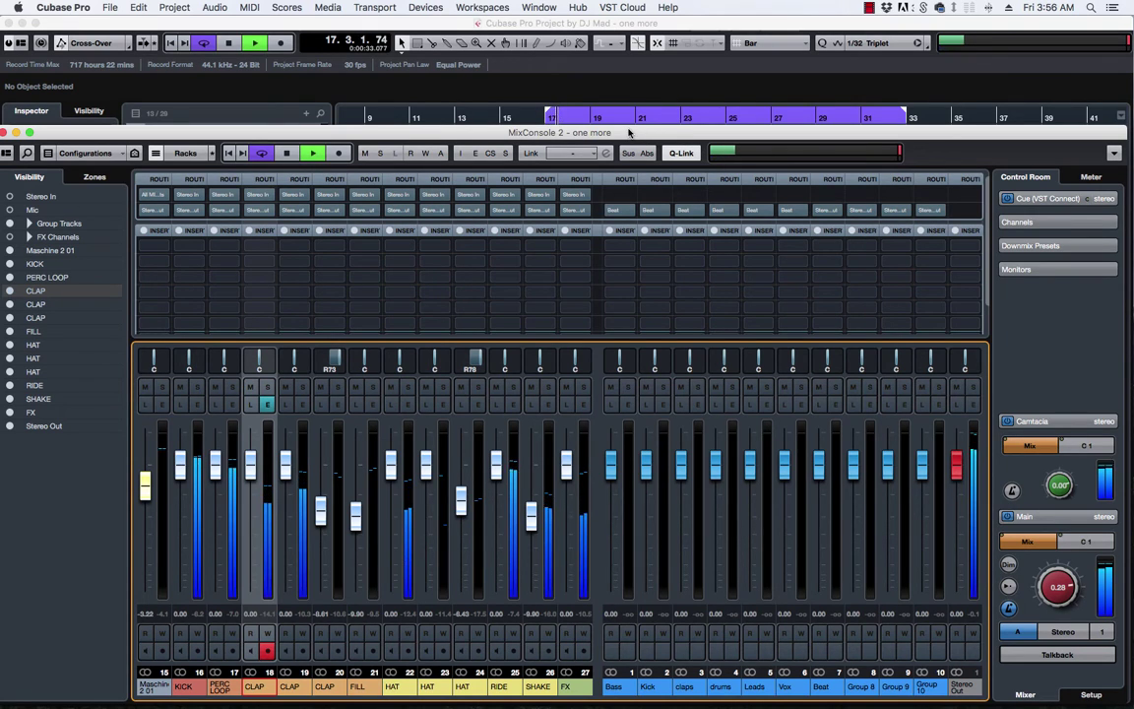
pyautogui.press('F3')
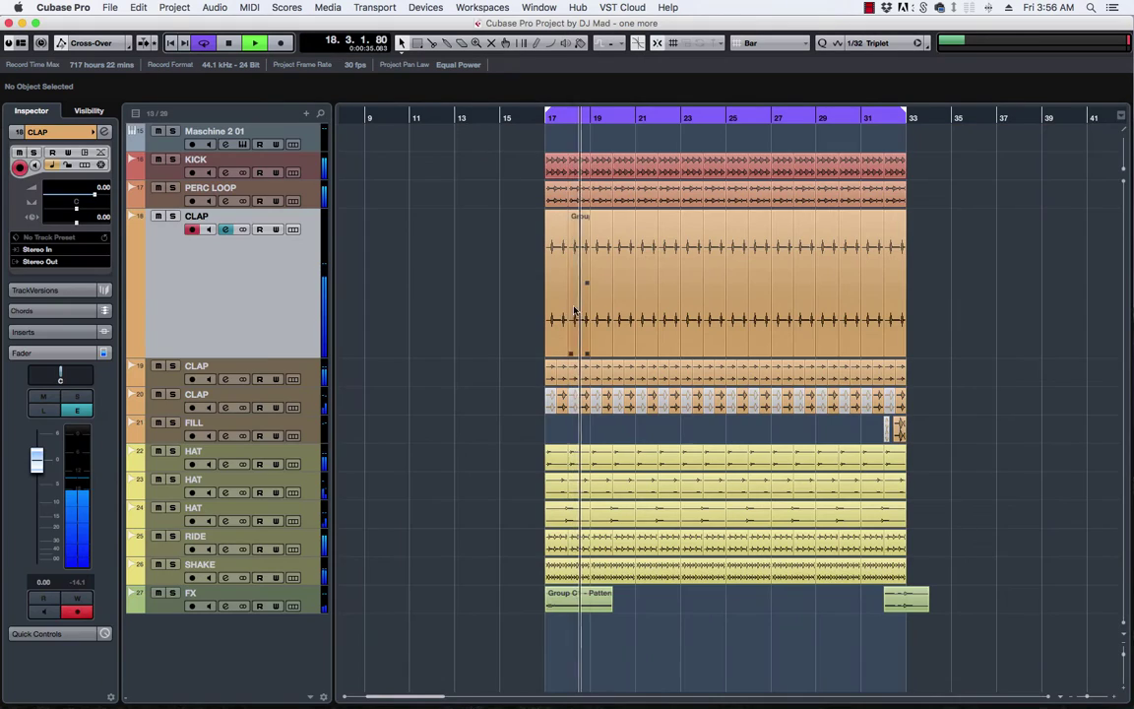
pyautogui.hscroll(2, 623, 278)
pyautogui.hscroll(2, 623, 278)
pyautogui.hscroll(-4, 623, 278)
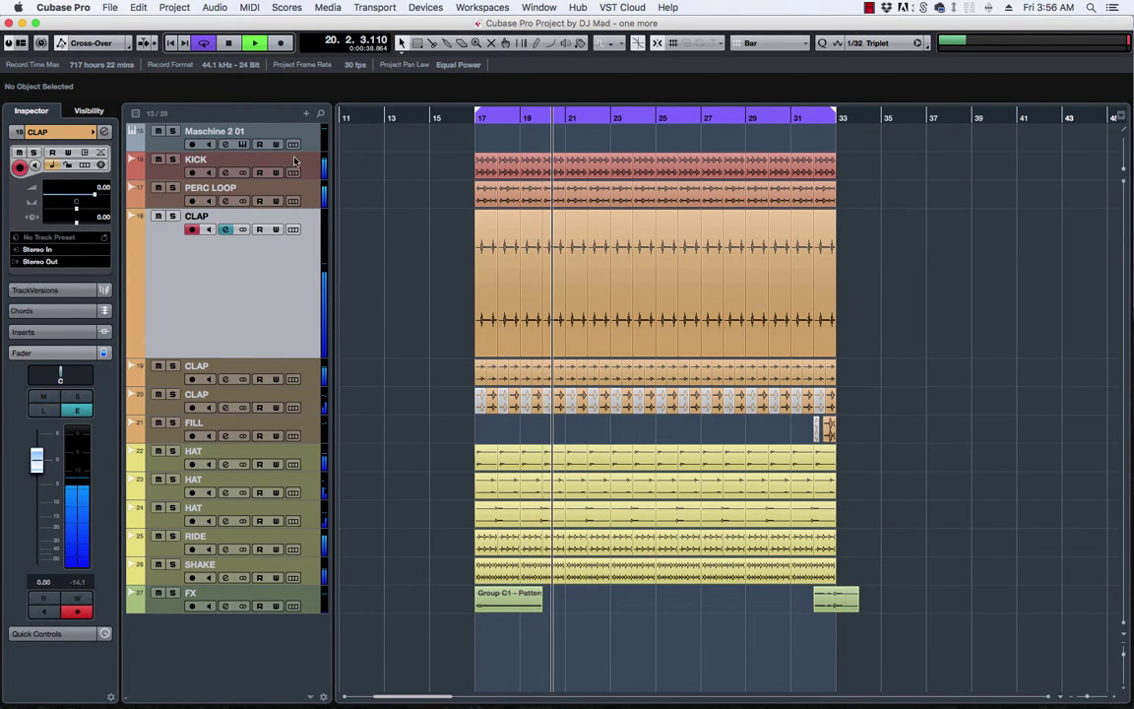
# Step: Inspect the patterns of Groups A1, B1 and C1 in the Maschine 2 instrument, then close its window
pyautogui.click(242, 143)
pyautogui.moveTo(594, 263); pyautogui.dragTo(625, 168)
pyautogui.click(438, 254)
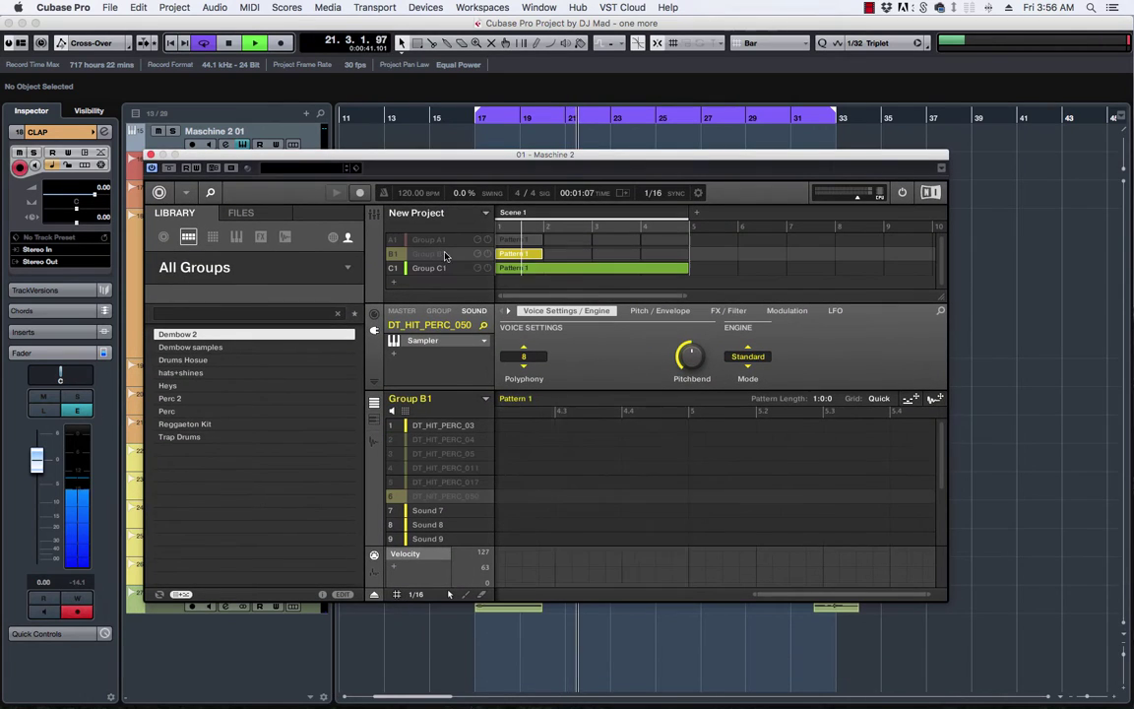
pyautogui.click(444, 241)
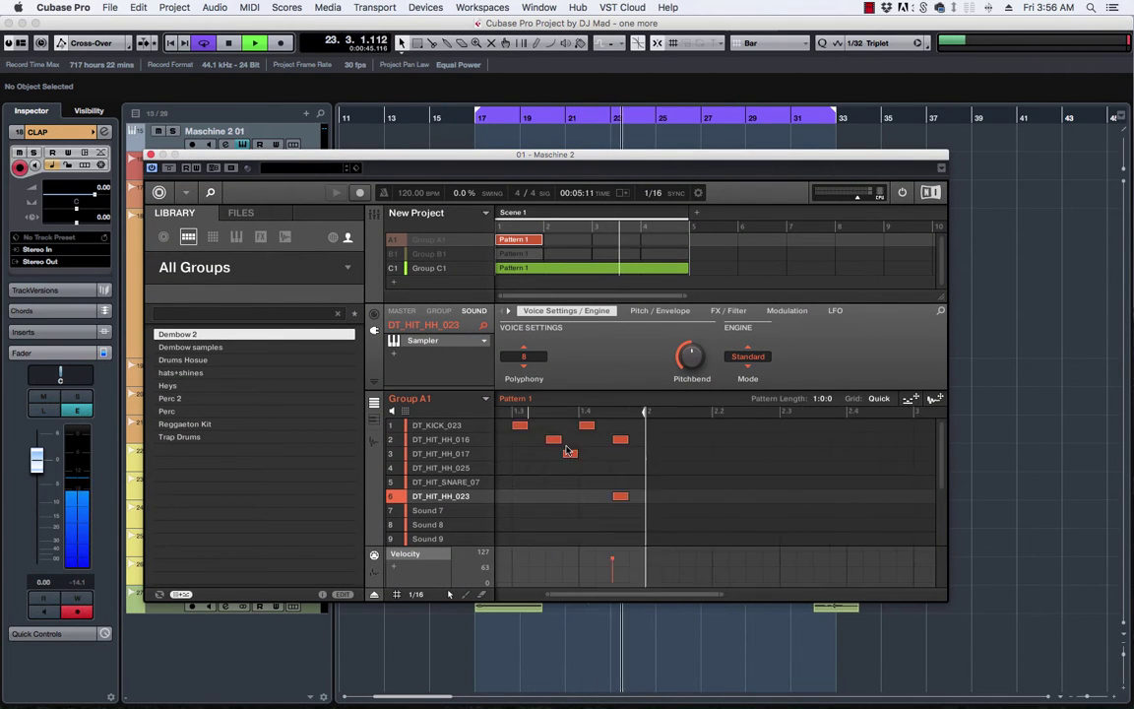
pyautogui.click(440, 254)
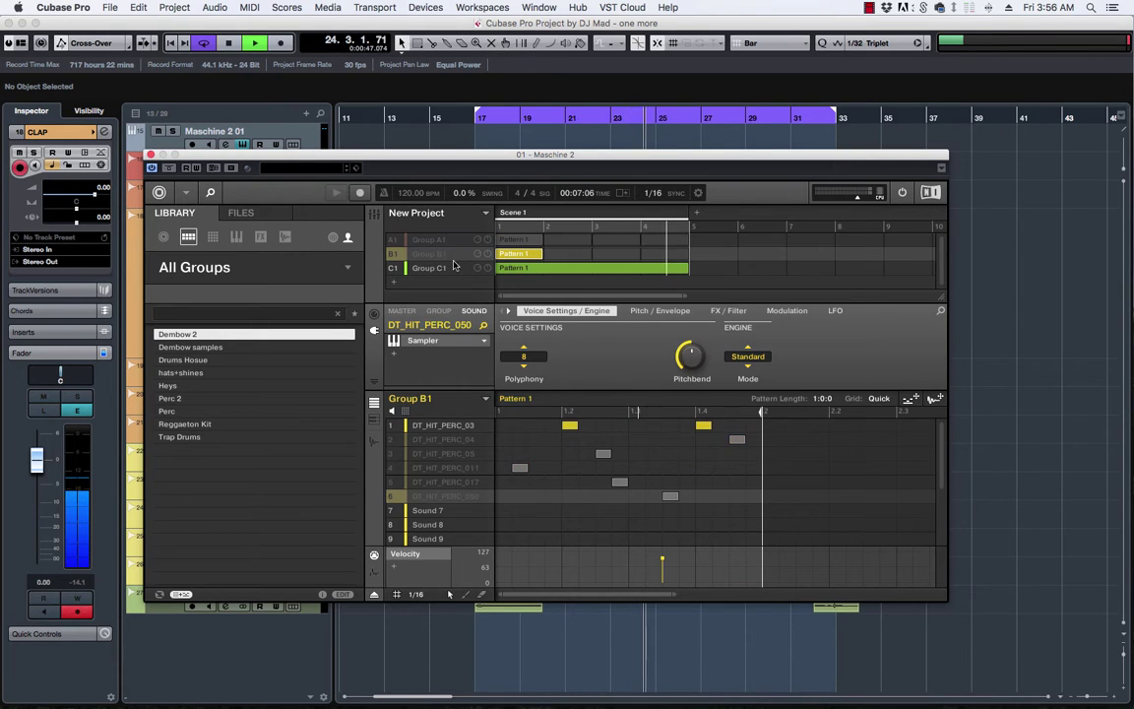
pyautogui.click(477, 425)
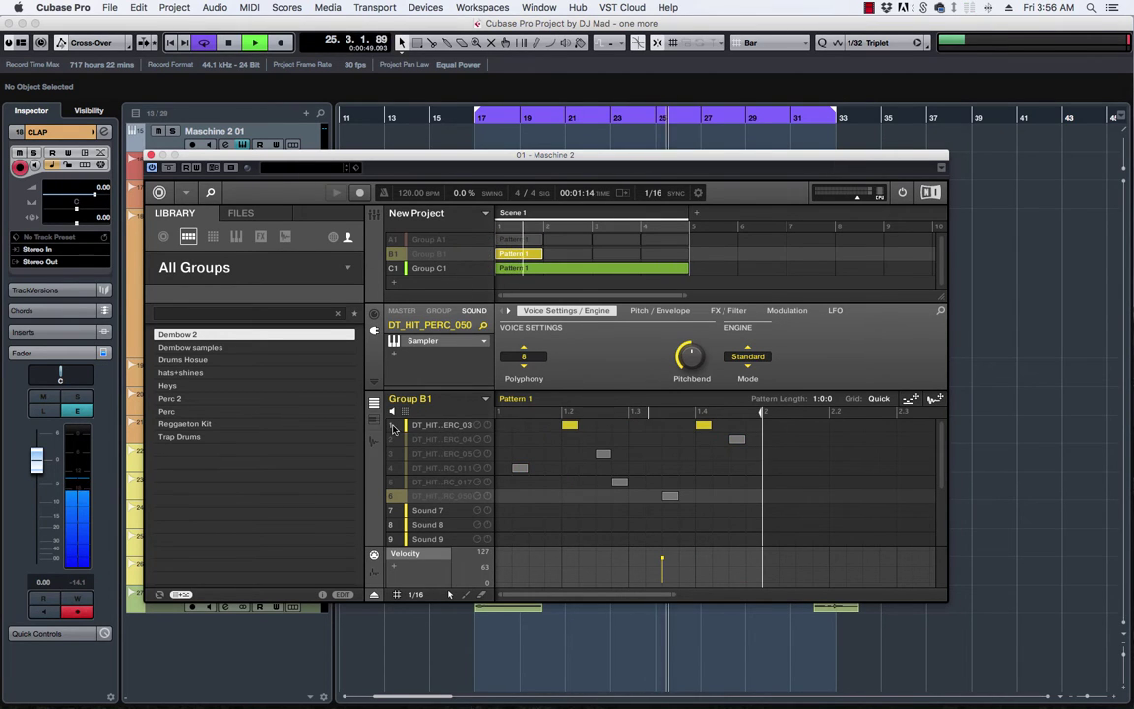
pyautogui.click(434, 268)
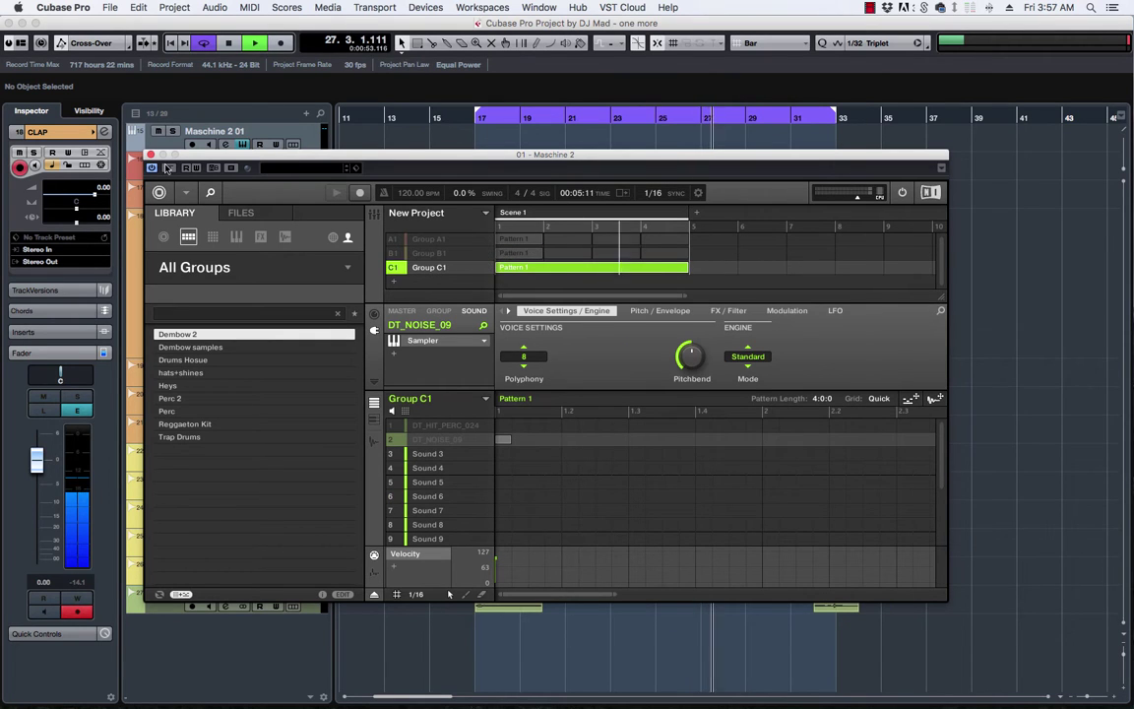
pyautogui.click(150, 156)
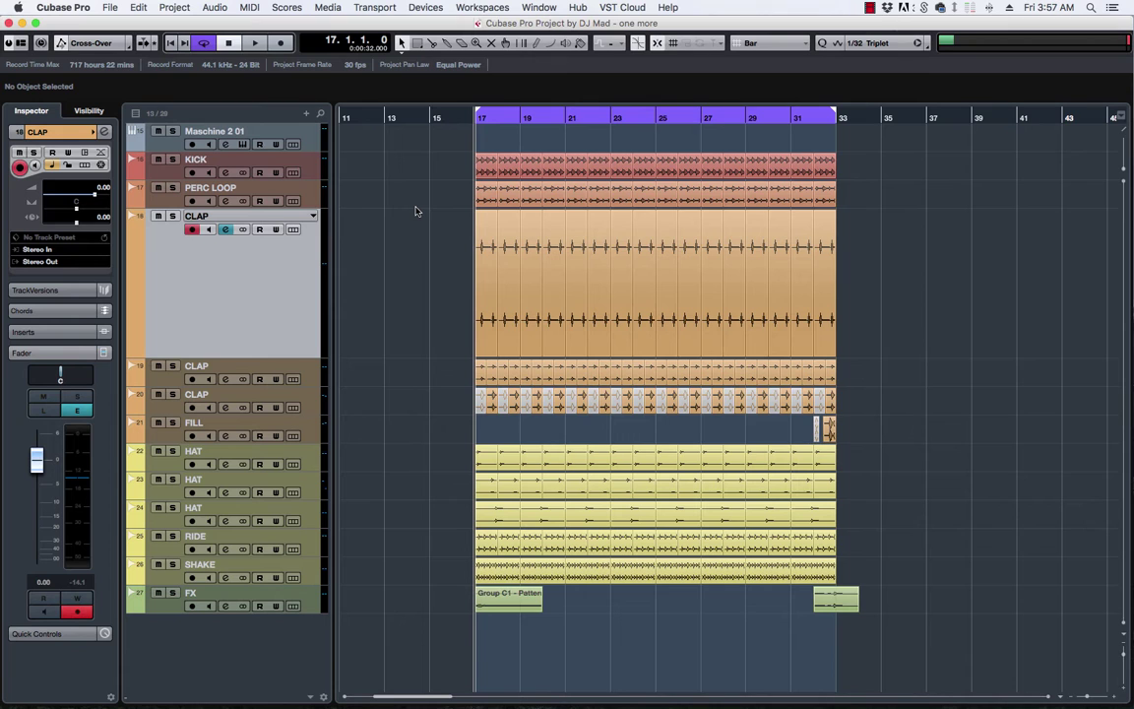
# Step: Show the MixConsole with its Master meter and play the loop briefly to check the overall level
pyautogui.press('F3')
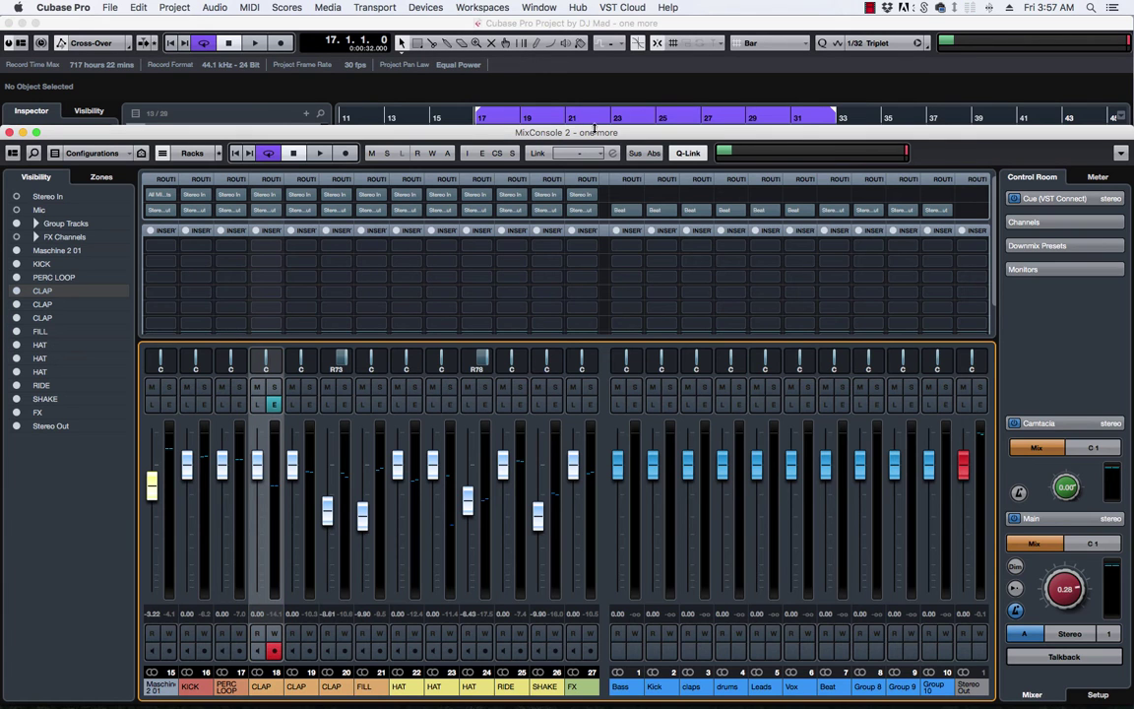
pyautogui.click(1097, 178)
pyautogui.click(1031, 177)
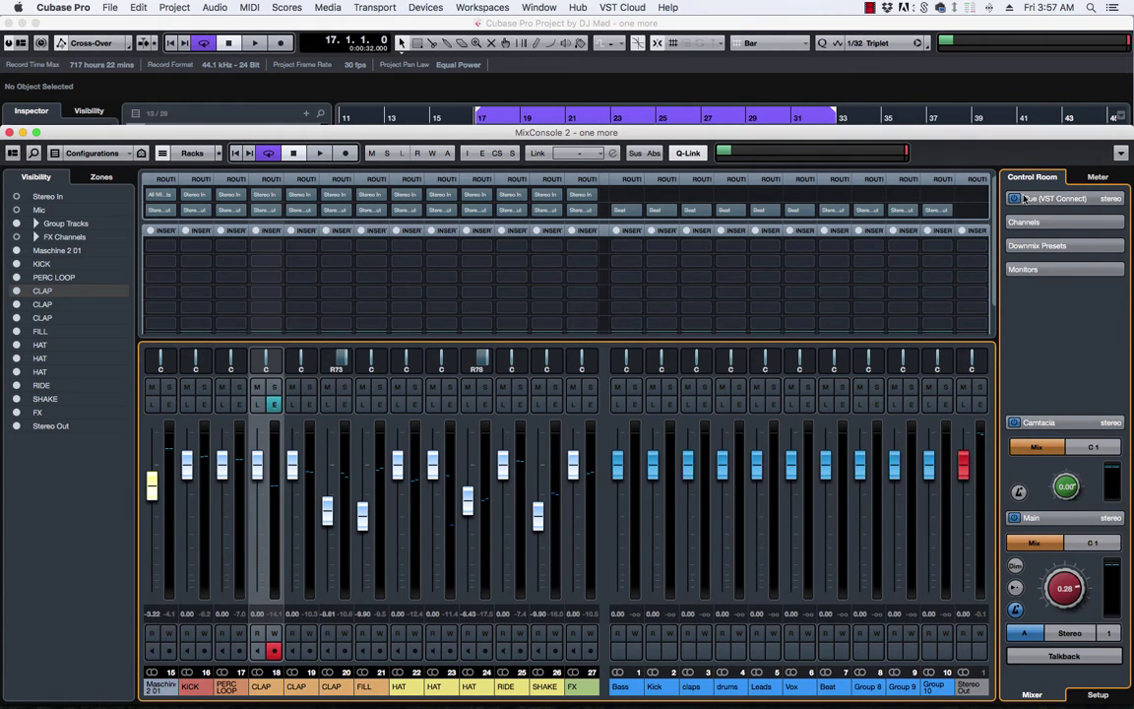
pyautogui.click(1094, 179)
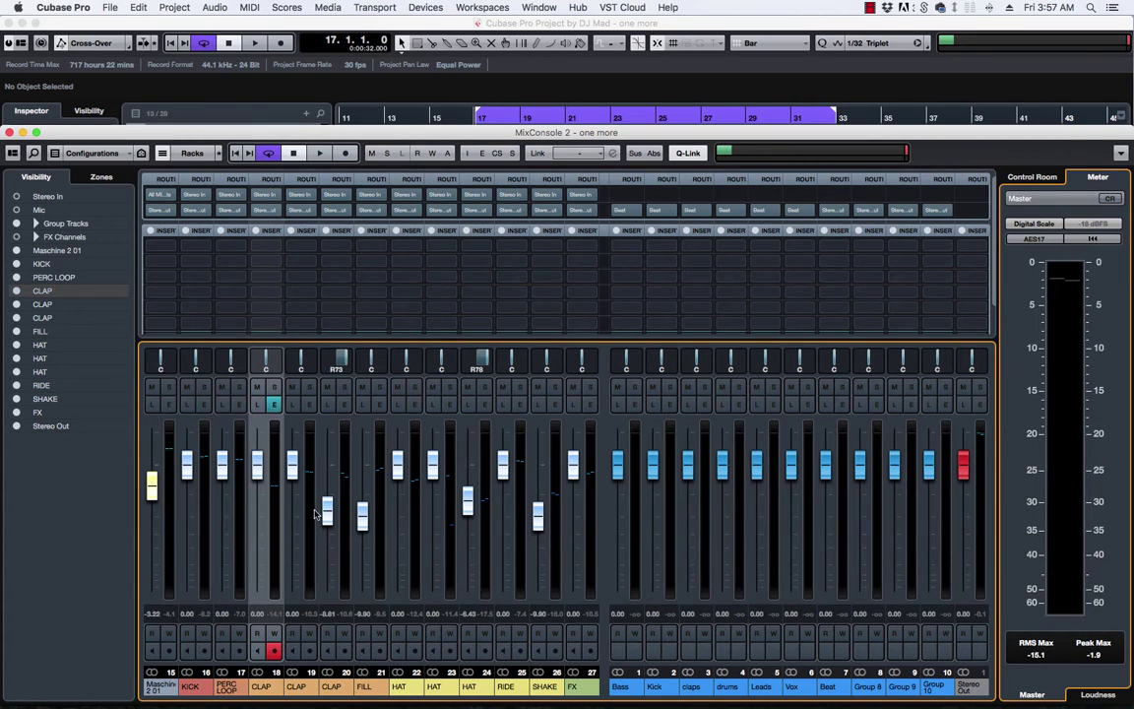
pyautogui.press('space')
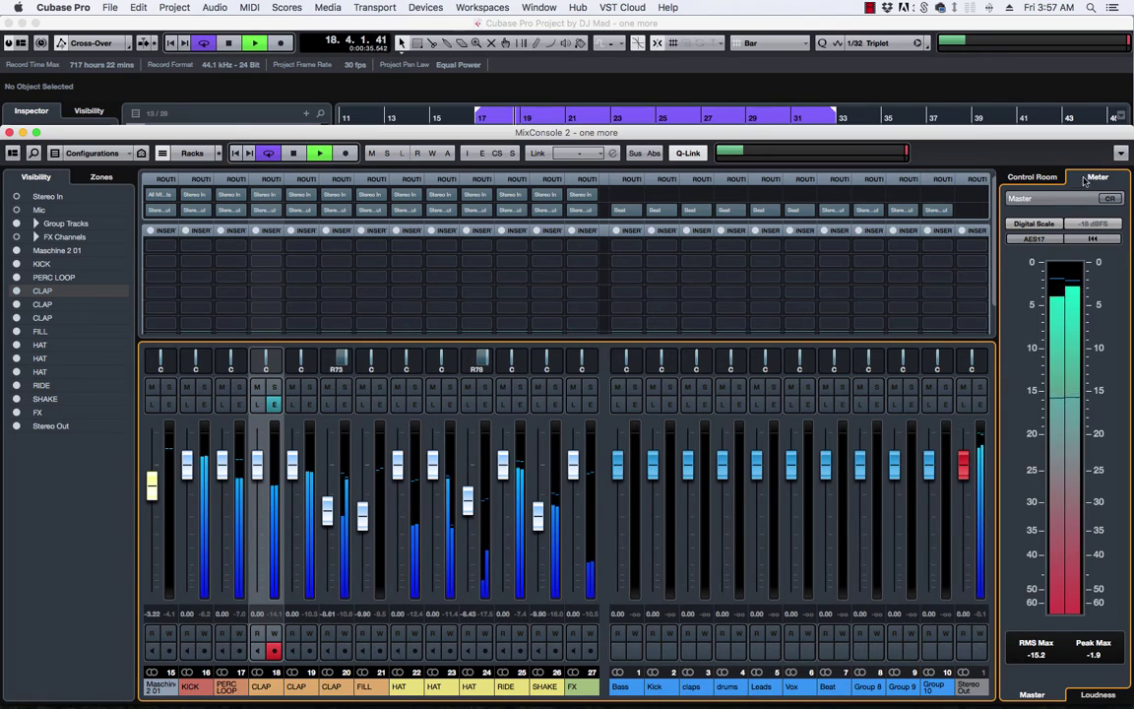
pyautogui.press('space')
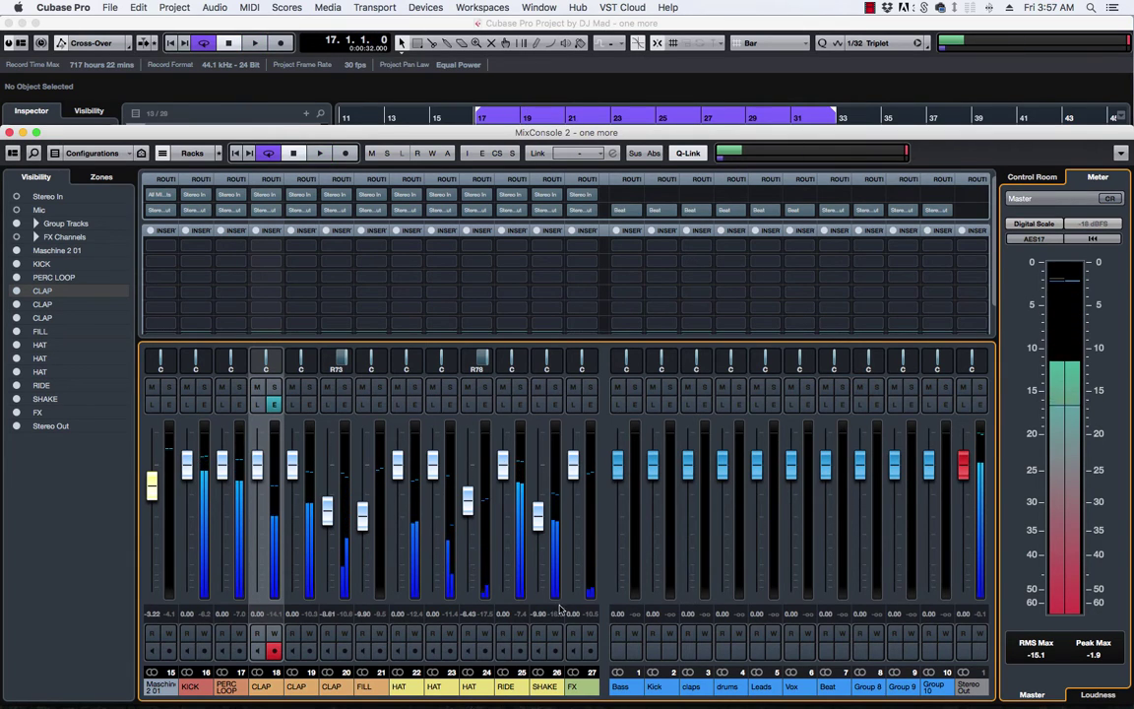
# Step: Audition the three CLAP channels one at a time in solo during playback, ending with solo off and playback stopped
pyautogui.press('space')
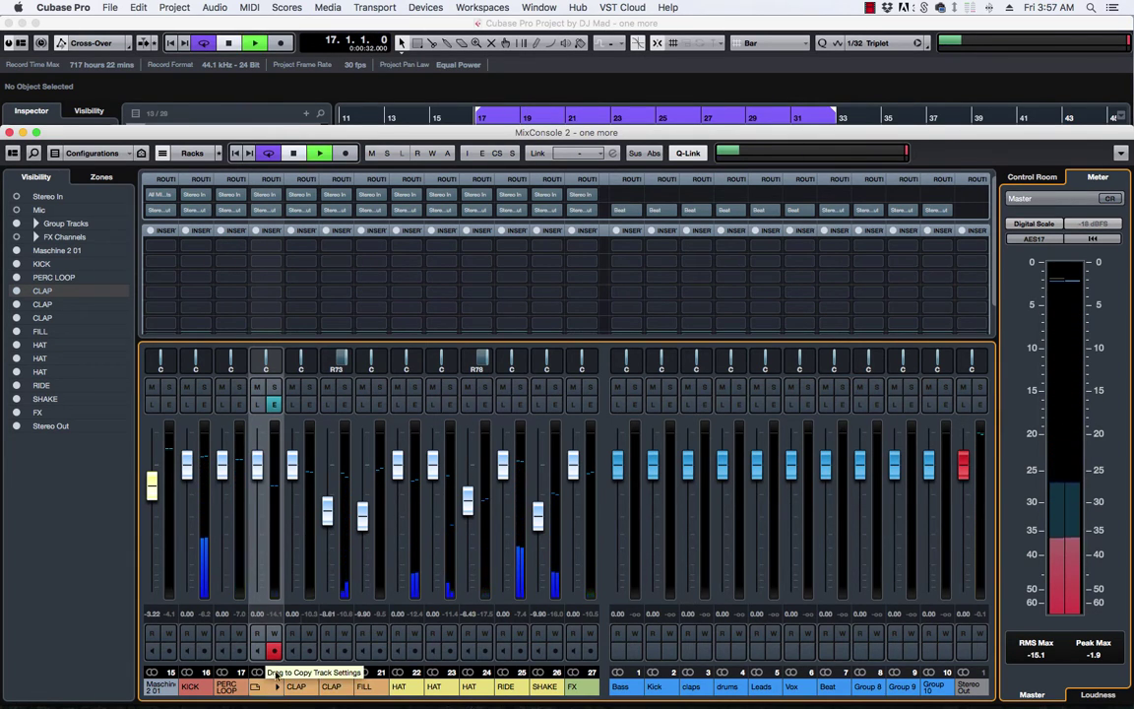
pyautogui.click(275, 386)
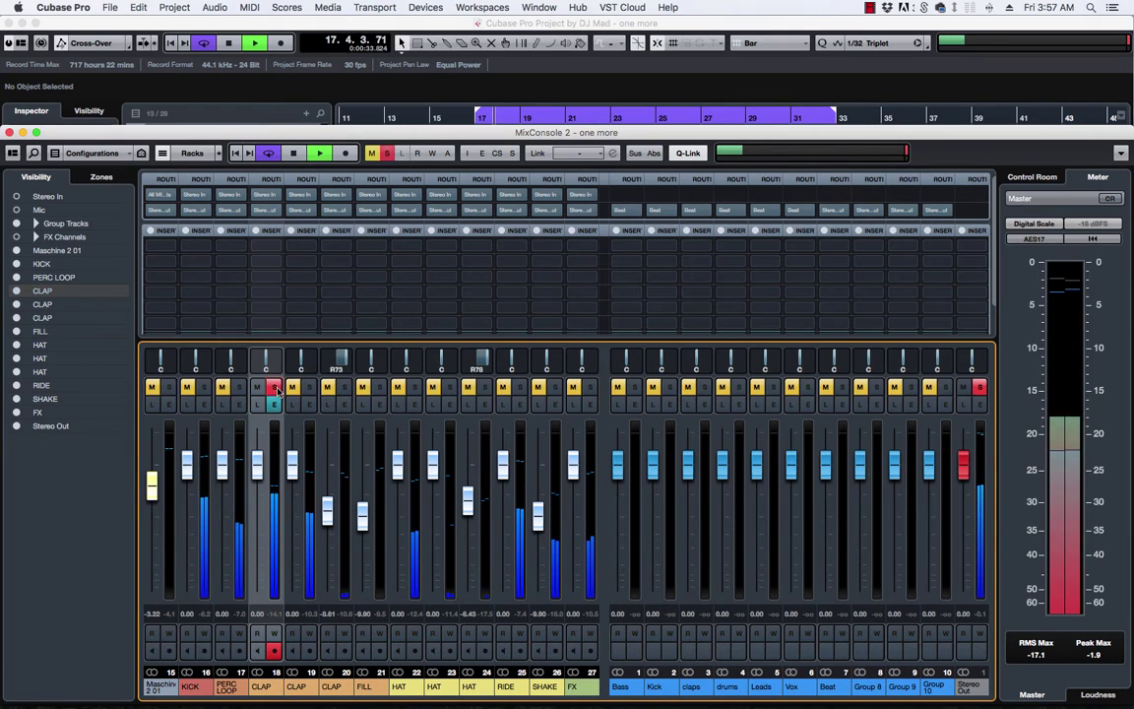
pyautogui.keyDown('super'); pyautogui.click(310, 387); pyautogui.keyUp('super')
pyautogui.keyDown('super'); pyautogui.click(344, 387); pyautogui.keyUp('super')
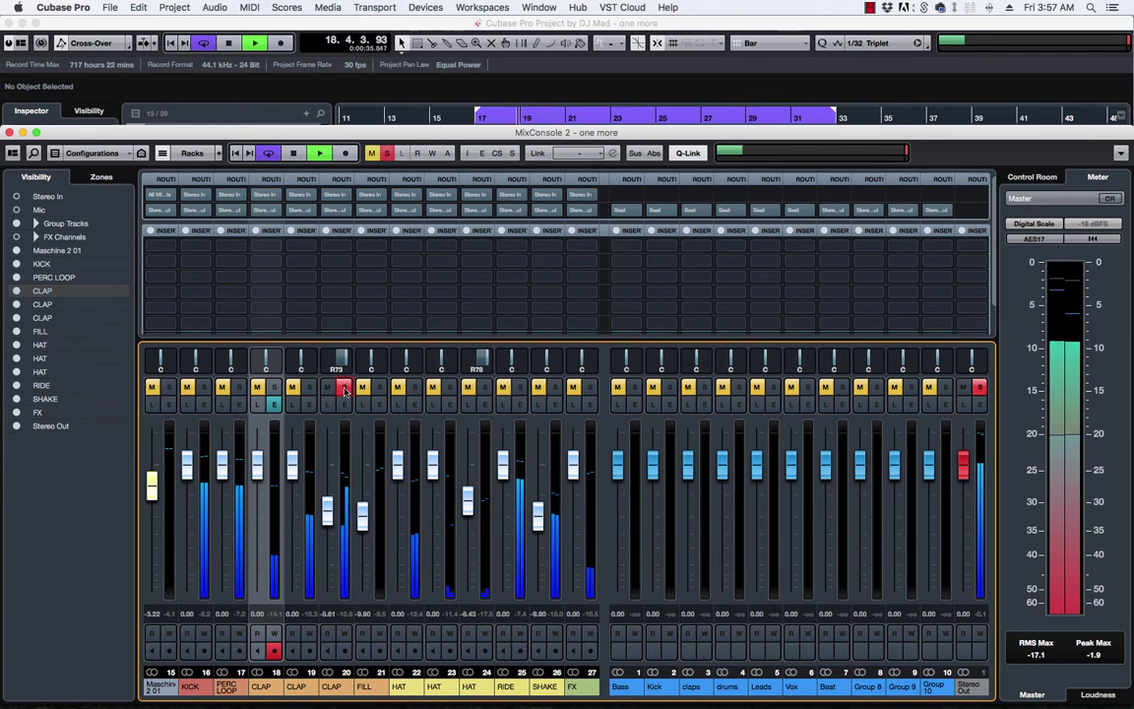
pyautogui.click(344, 386)
pyautogui.press('space')
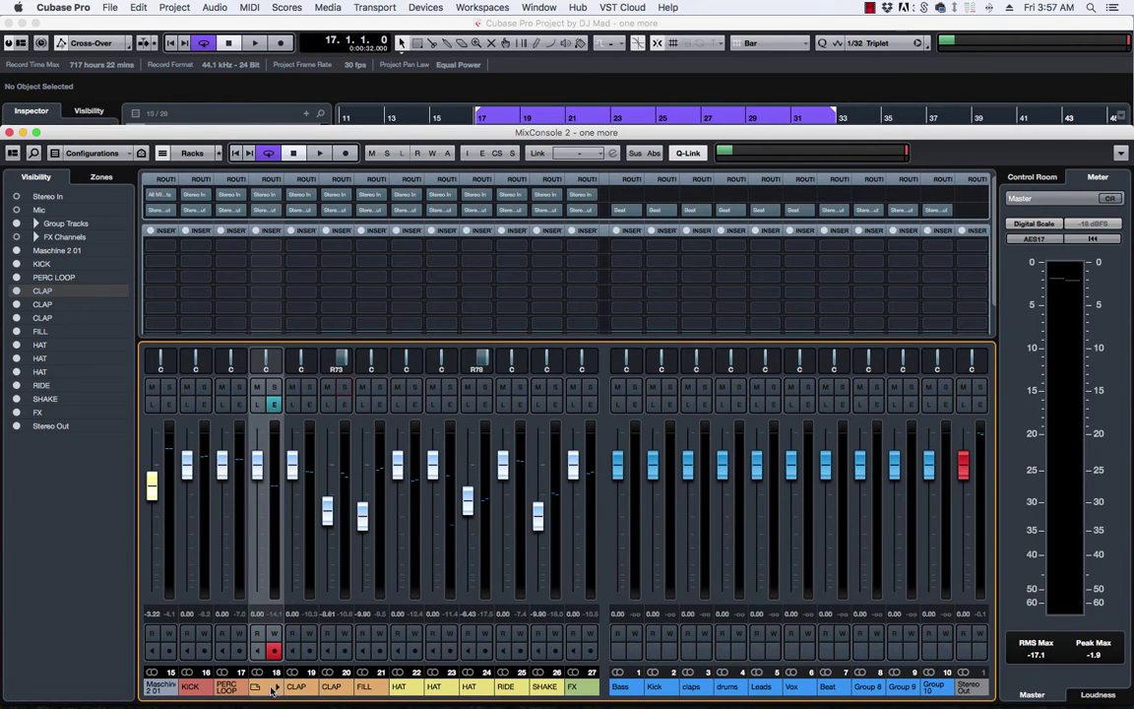
# Step: Route the output of all three CLAP channels to the claps group
pyautogui.keyDown('shift'); pyautogui.click(324, 619); pyautogui.keyUp('shift')
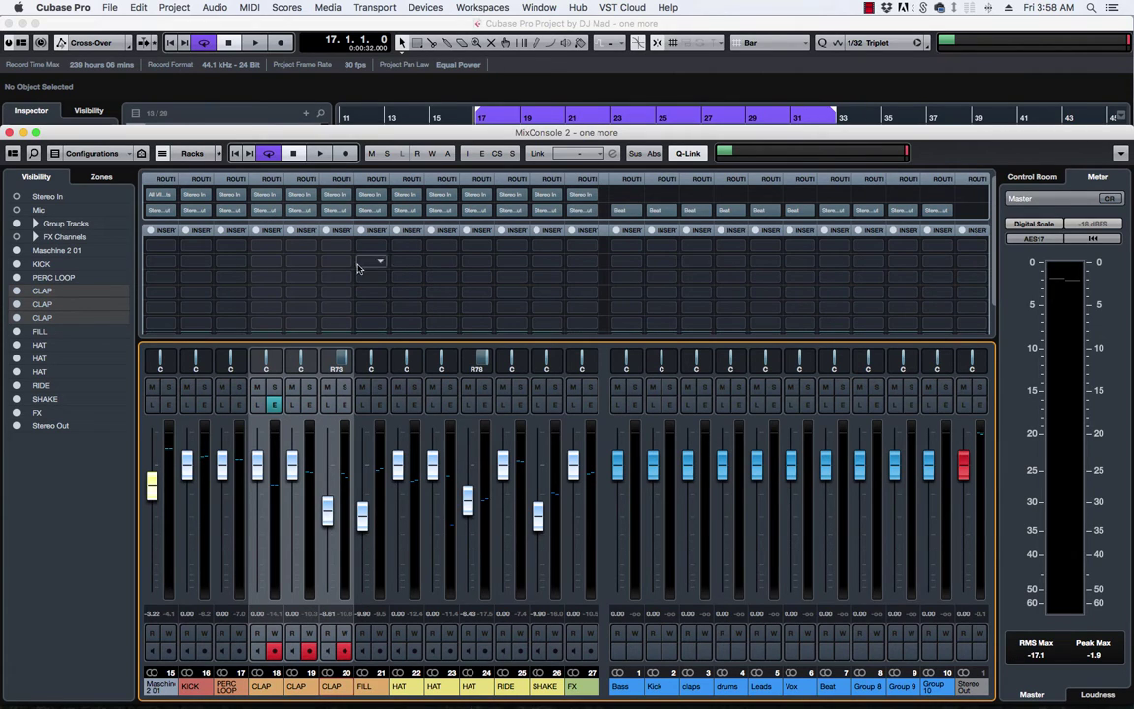
pyautogui.click(264, 210)
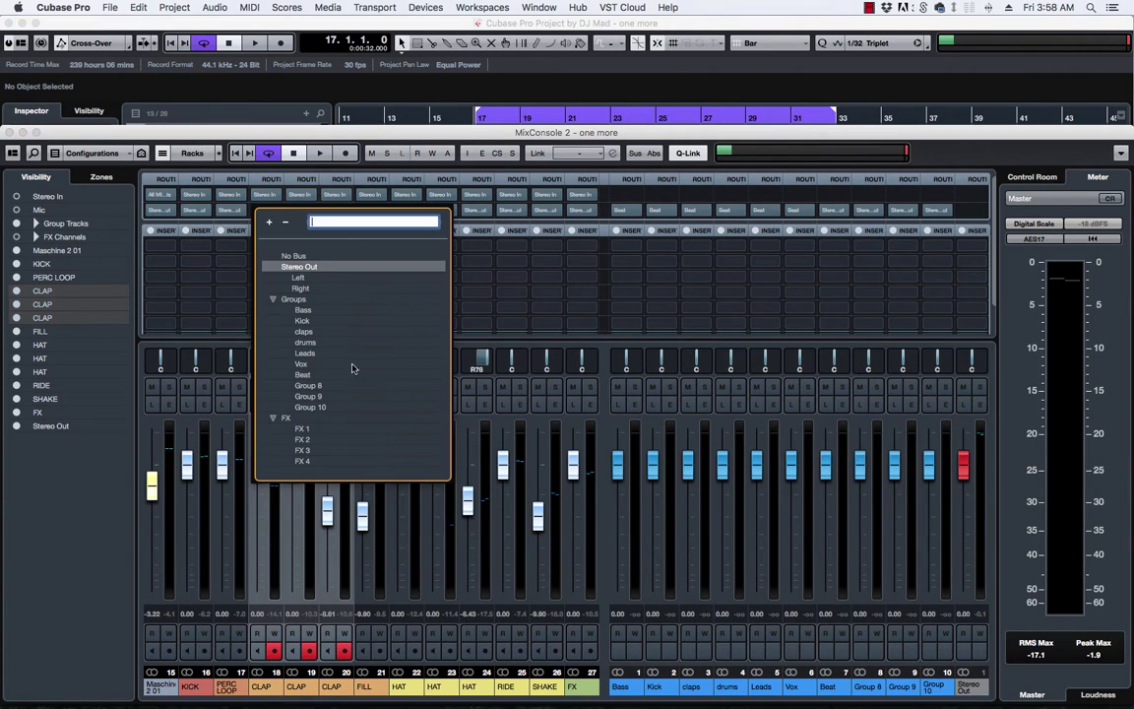
pyautogui.click(305, 332)
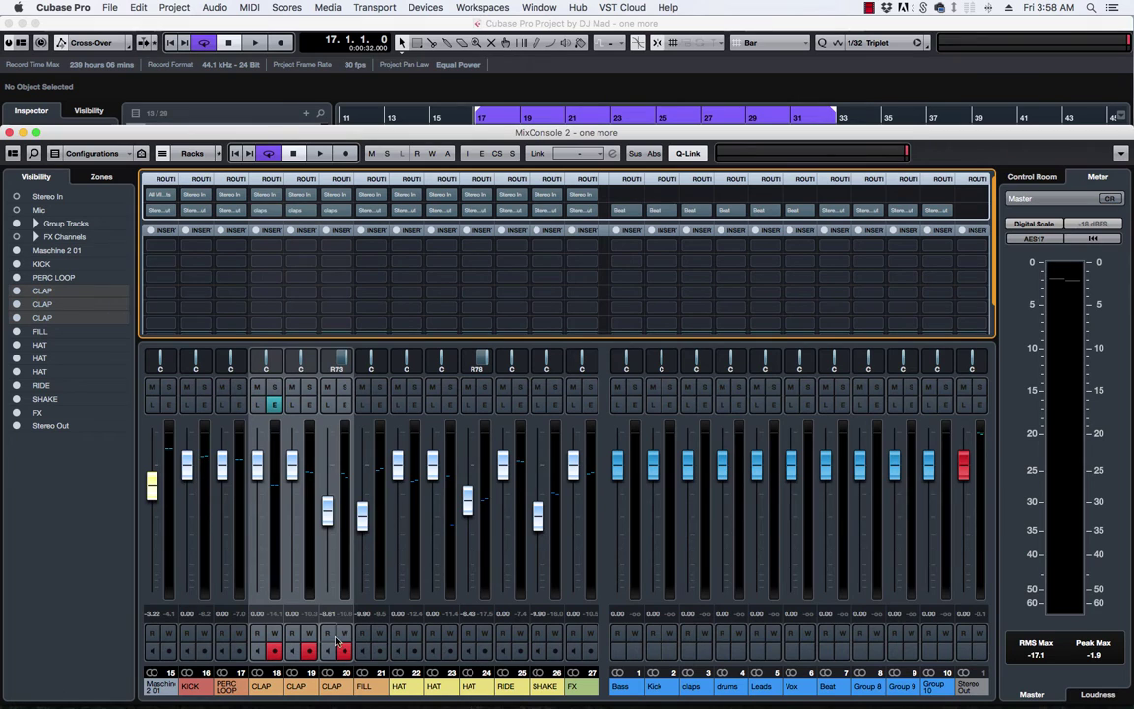
# Step: Play the loop with the claps group soloed to check the new routing, then stop and clear the solo
pyautogui.press('space')
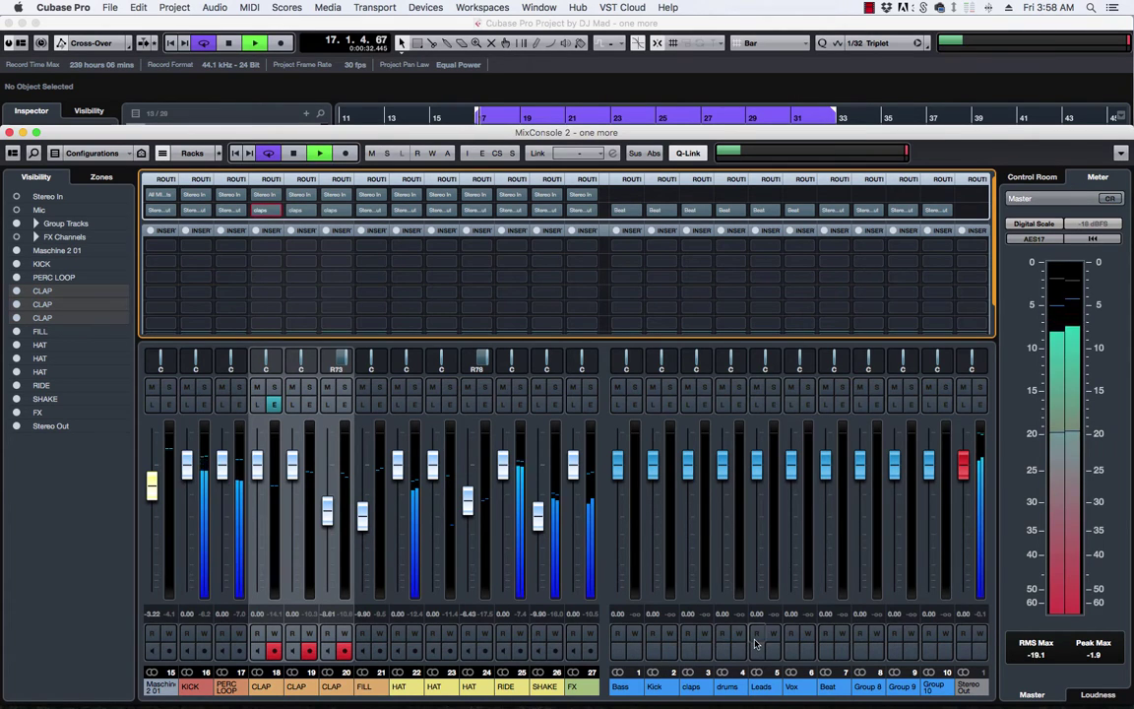
pyautogui.click(702, 392)
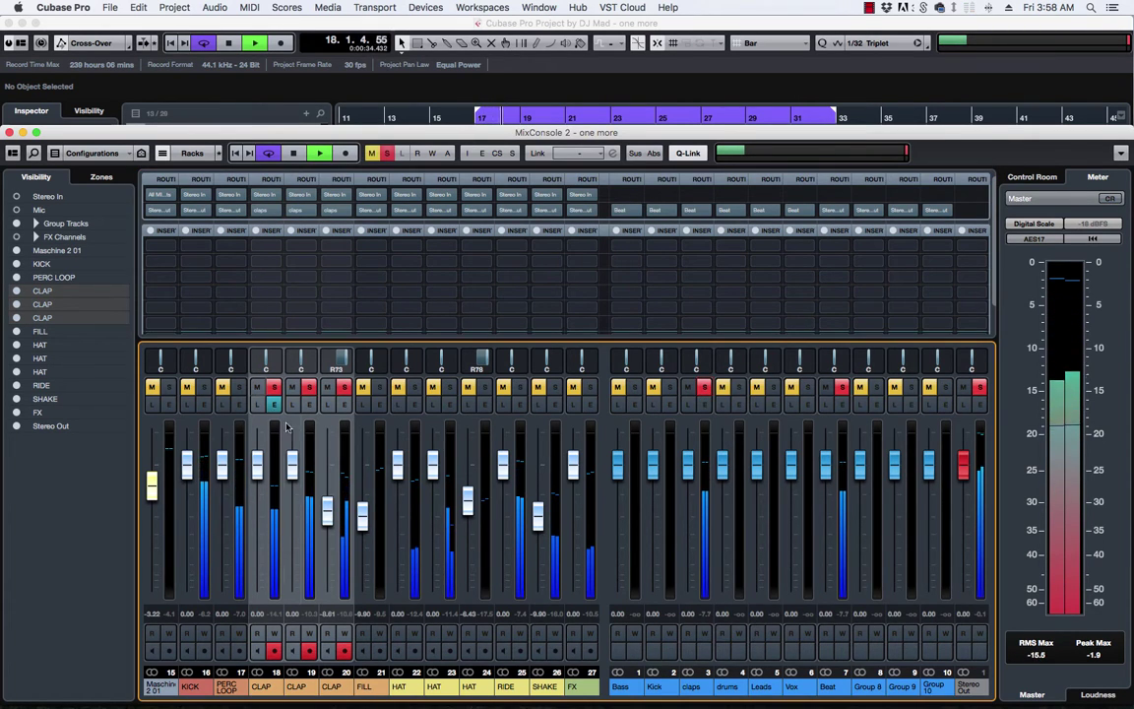
pyautogui.press('space')
pyautogui.click(702, 392)
# Step: Insert the FabFilter Pro-C 2 compressor in the second insert slot of the claps group
pyautogui.click(707, 266)
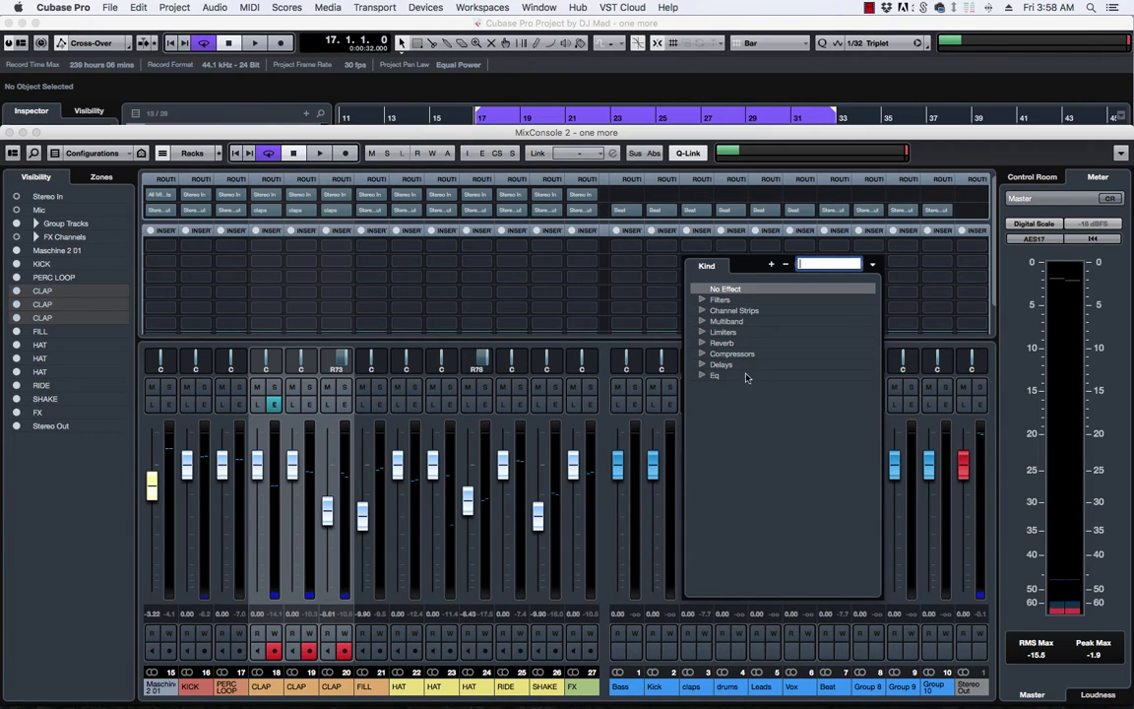
pyautogui.click(709, 353)
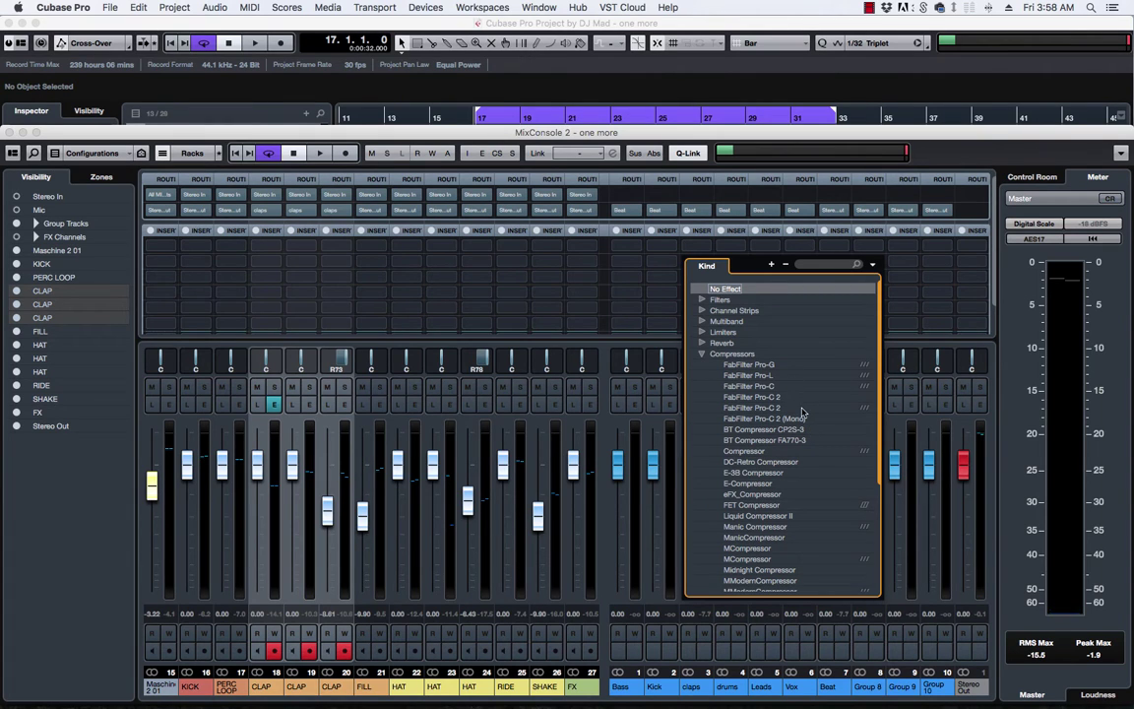
pyautogui.click(770, 409)
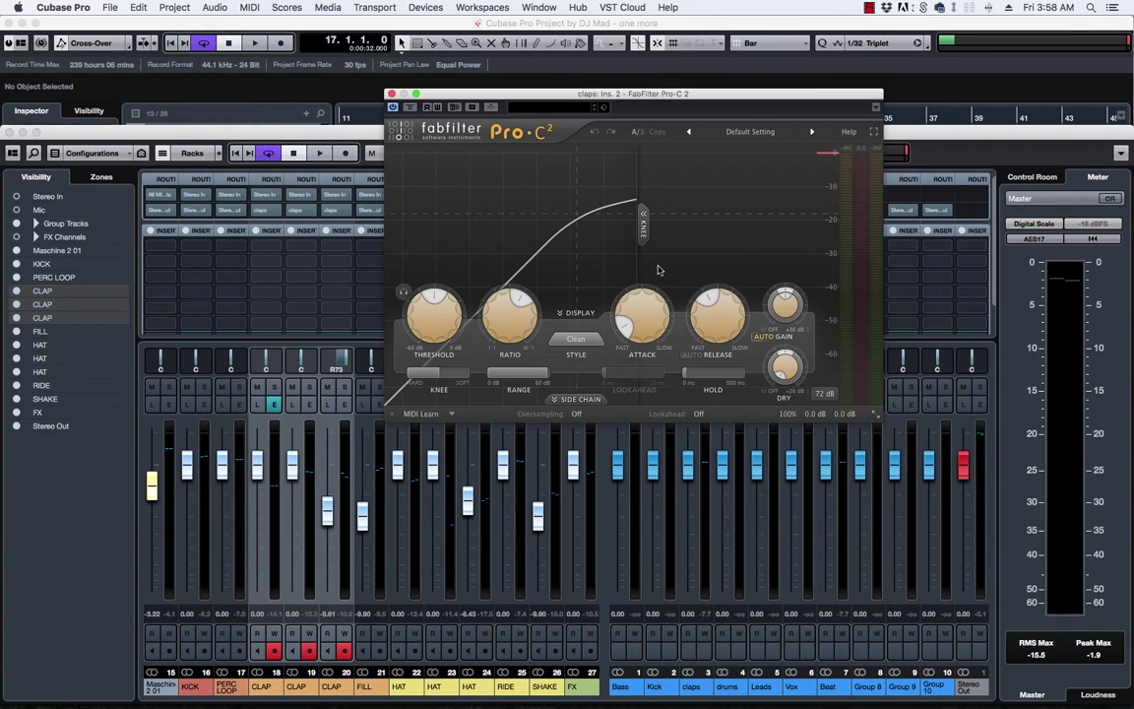
pyautogui.moveTo(631, 117); pyautogui.dragTo(486, 151)
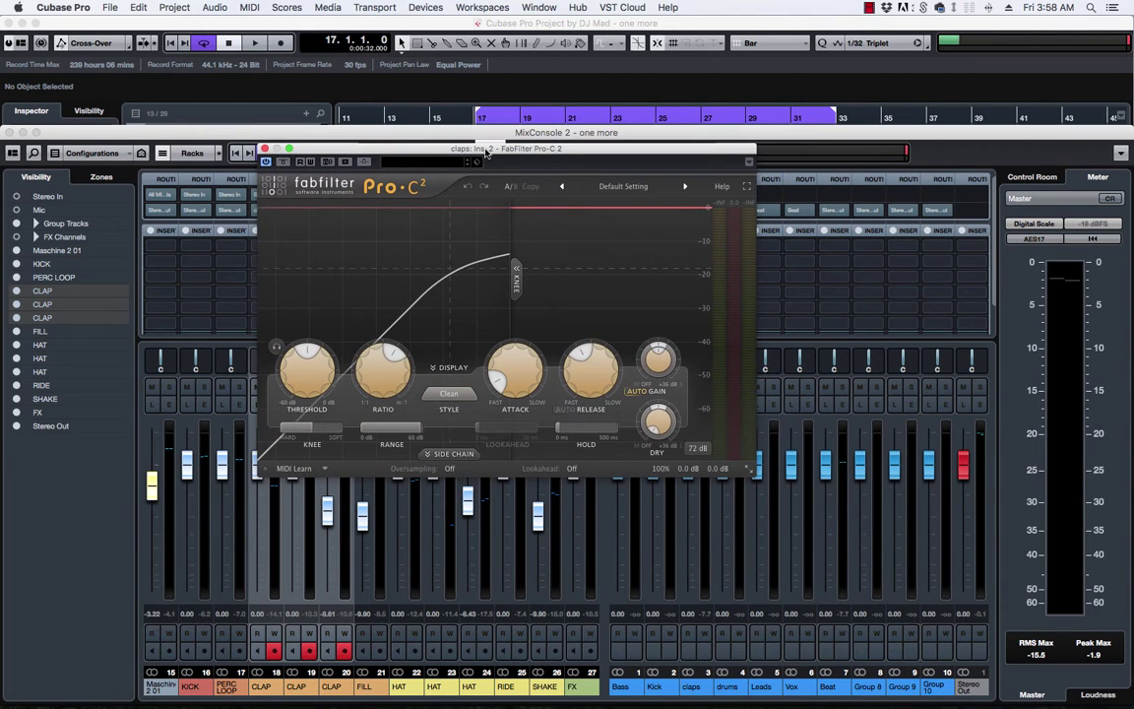
# Step: Play the loop with the claps group soloed and place the compressor window clear of the CLAP channel faders
pyautogui.press('space')
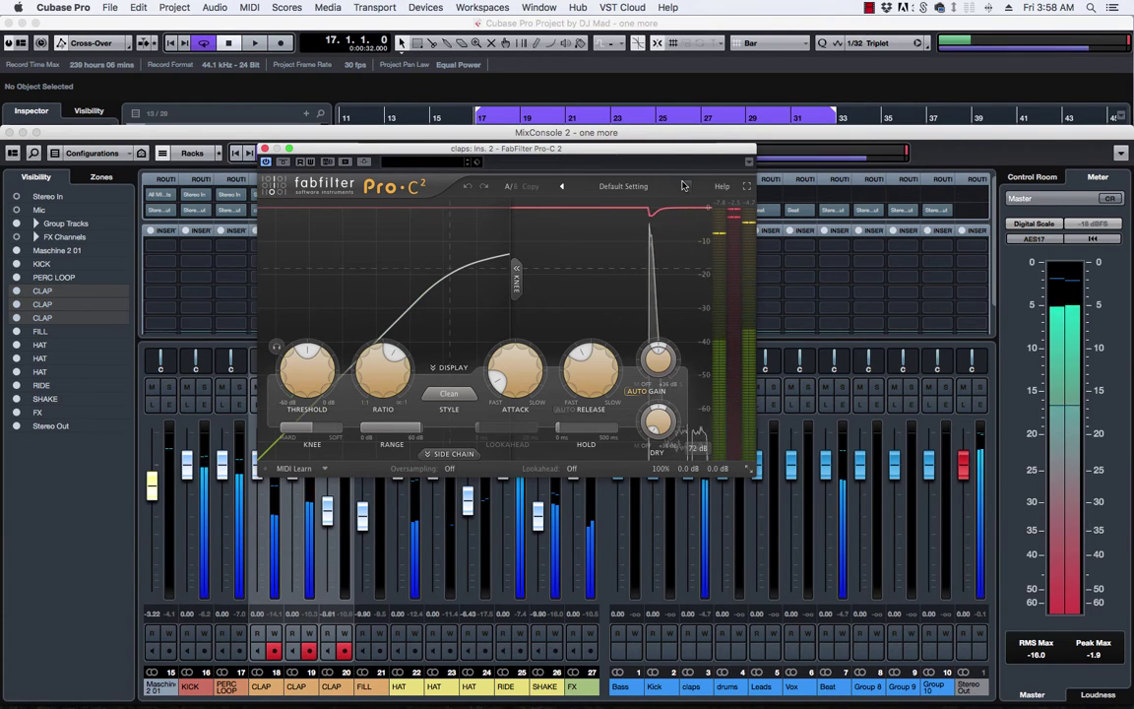
pyautogui.moveTo(680, 149); pyautogui.dragTo(558, 157)
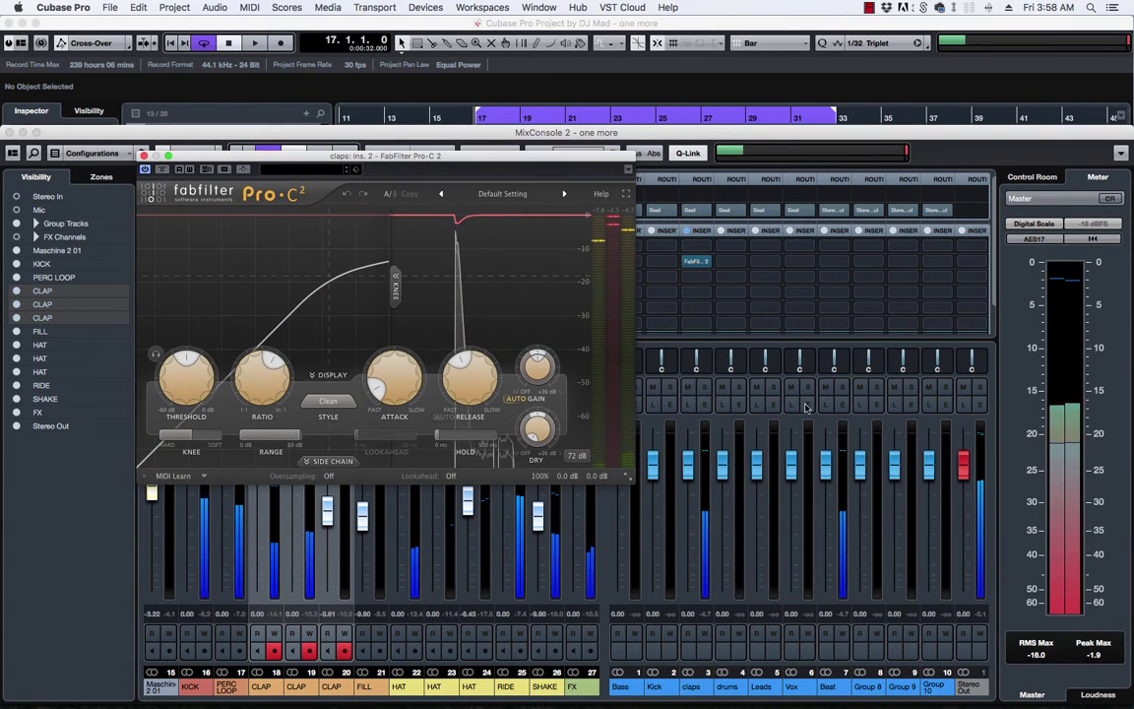
pyautogui.click(706, 392)
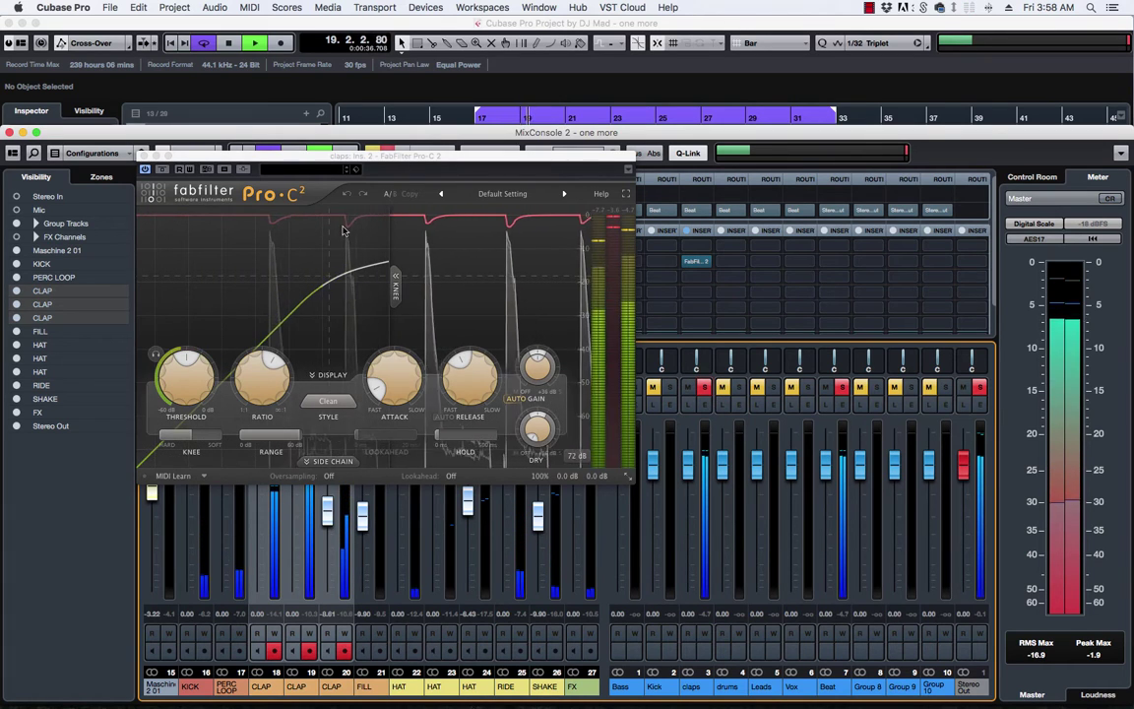
pyautogui.moveTo(415, 155); pyautogui.dragTo(757, 101)
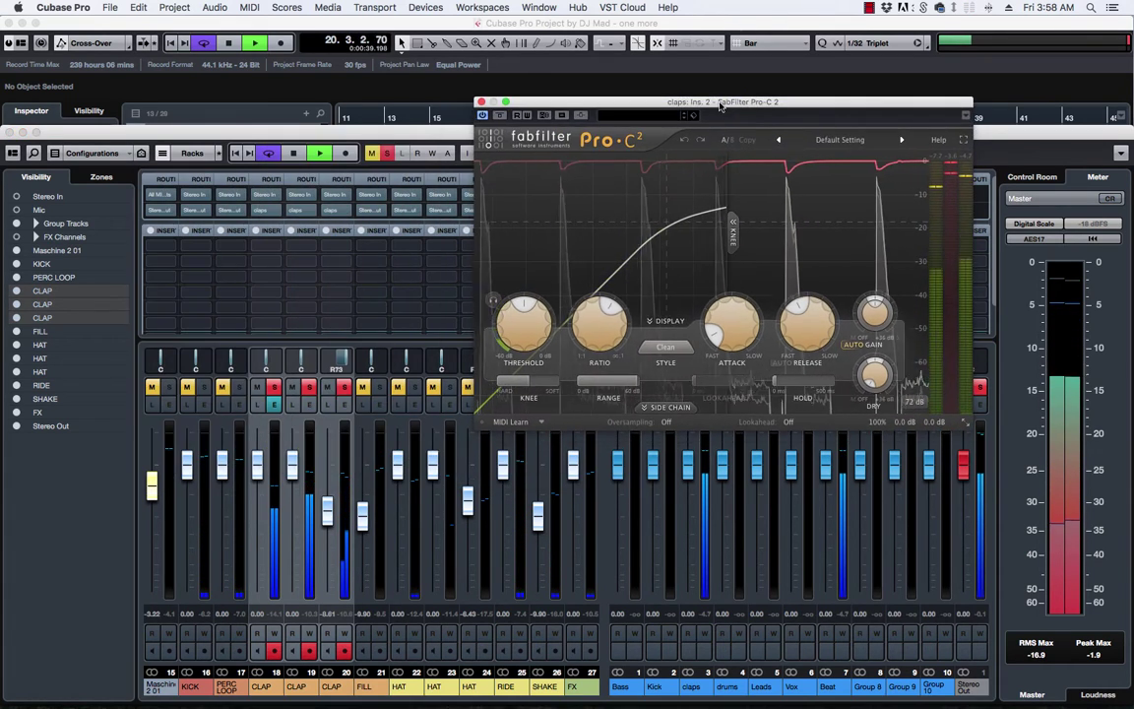
# Step: Lower the fader of CLAP channel 20 to -15.4 dB
pyautogui.click(335, 687)
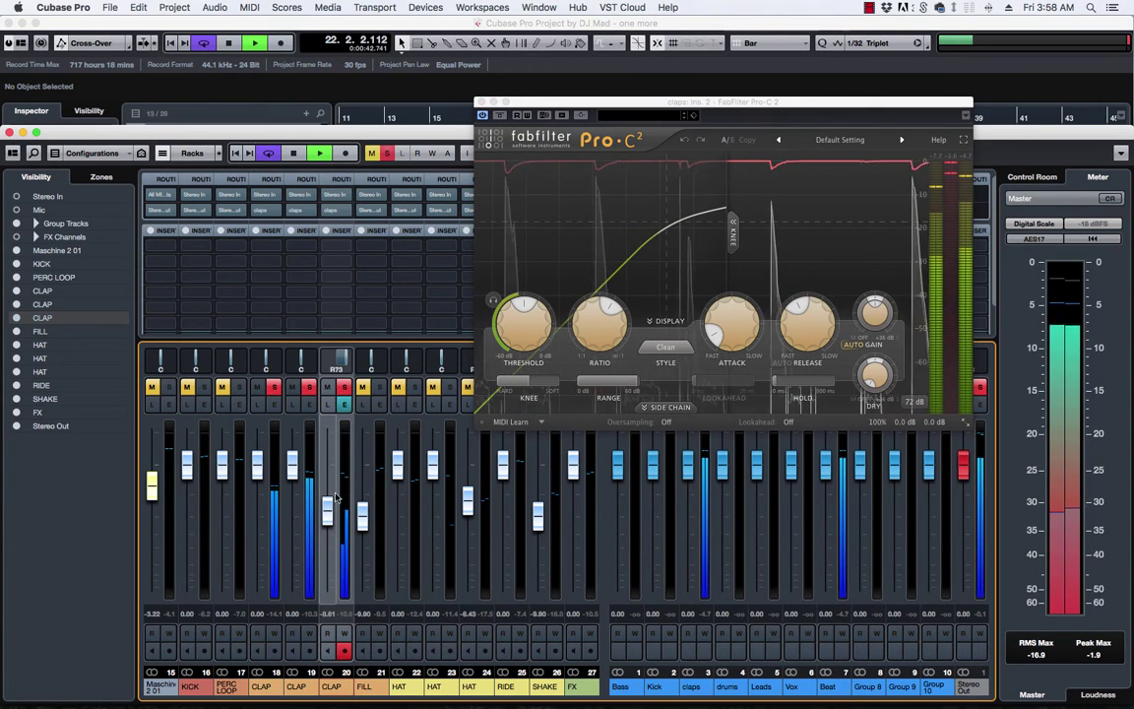
pyautogui.moveTo(328, 507); pyautogui.dragTo(328, 544)
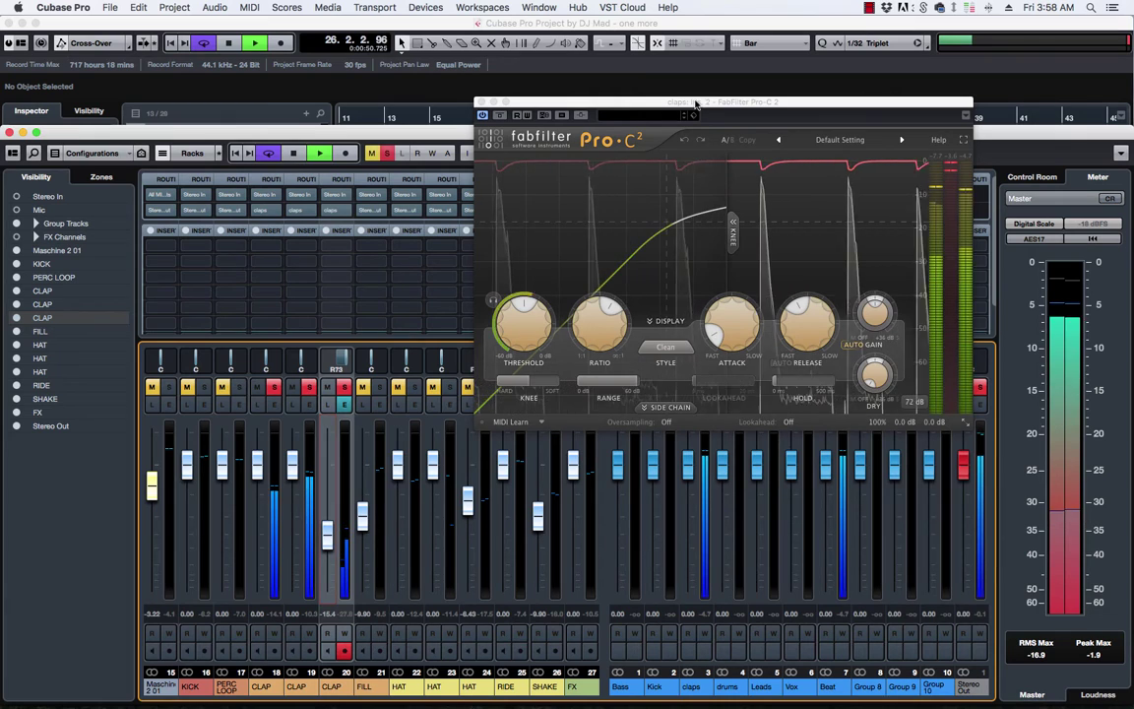
# Step: Load the Snare Snap 01 bM drum preset into the claps group's Pro-C 2 compressor and close the plug-in window
pyautogui.moveTo(695, 103); pyautogui.dragTo(463, 99)
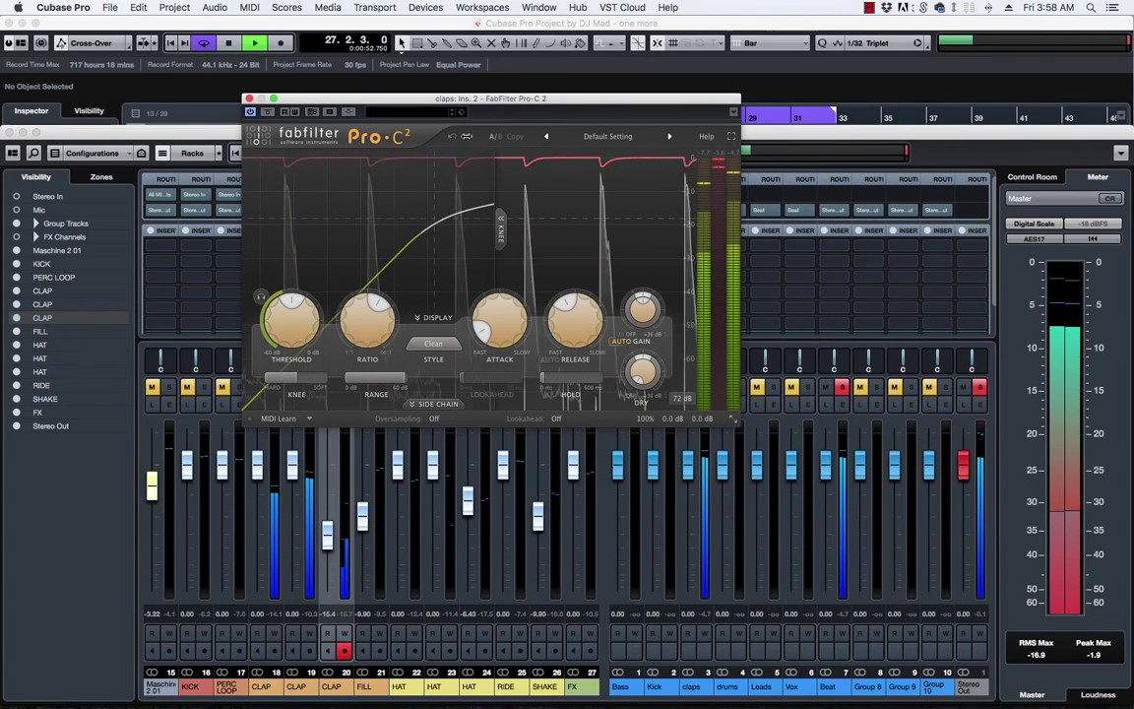
pyautogui.click(608, 136)
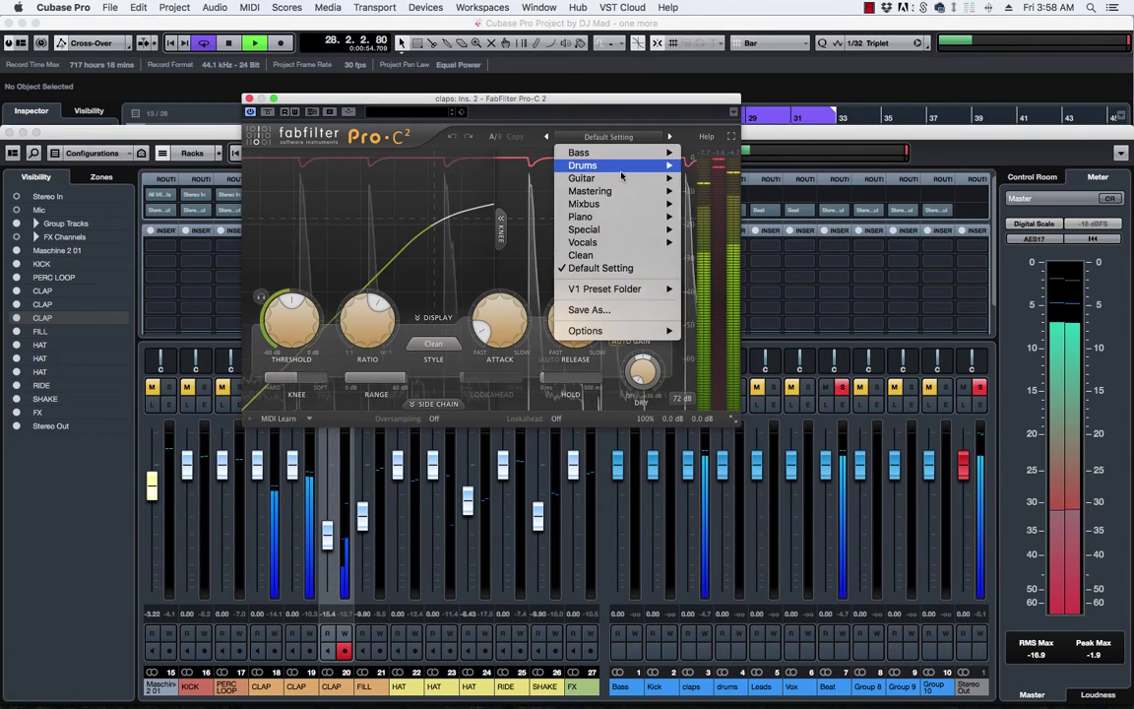
pyautogui.moveTo(584, 204)
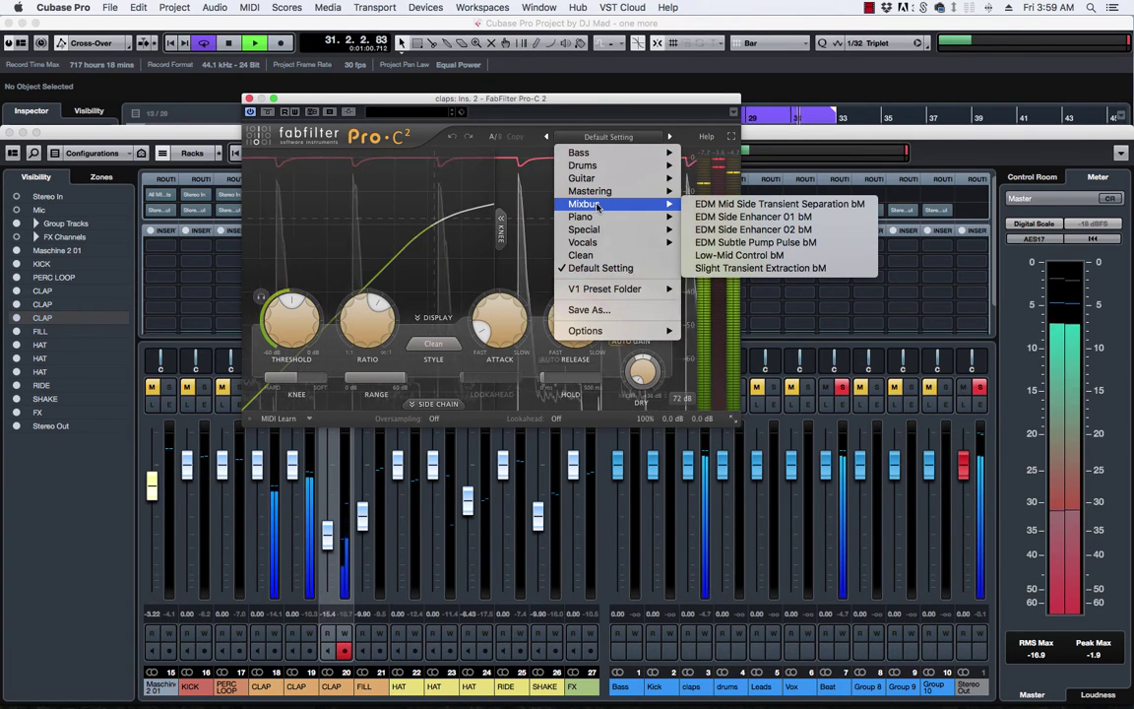
pyautogui.moveTo(595, 165)
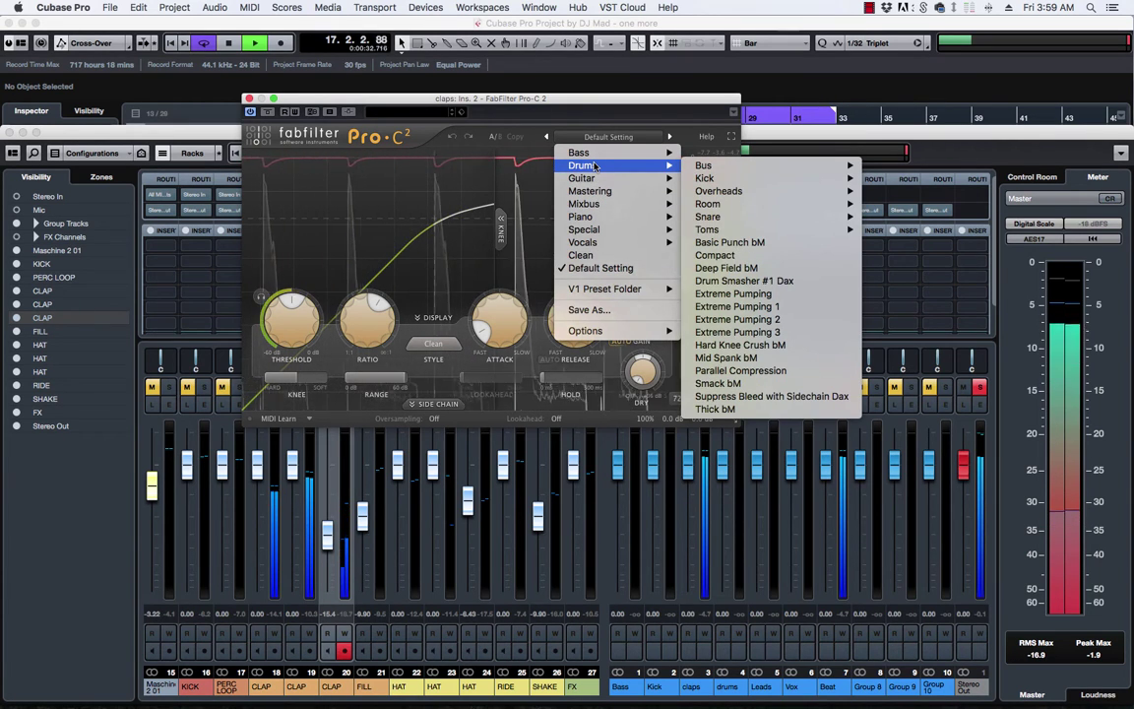
pyautogui.moveTo(740, 216)
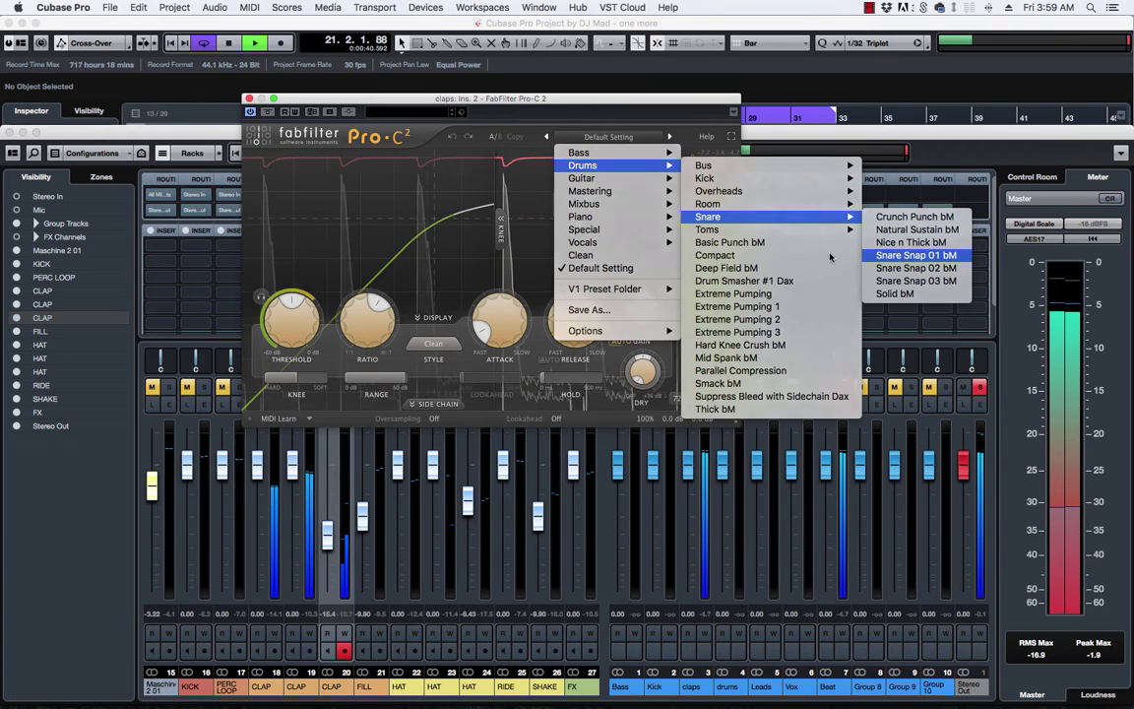
pyautogui.click(908, 256)
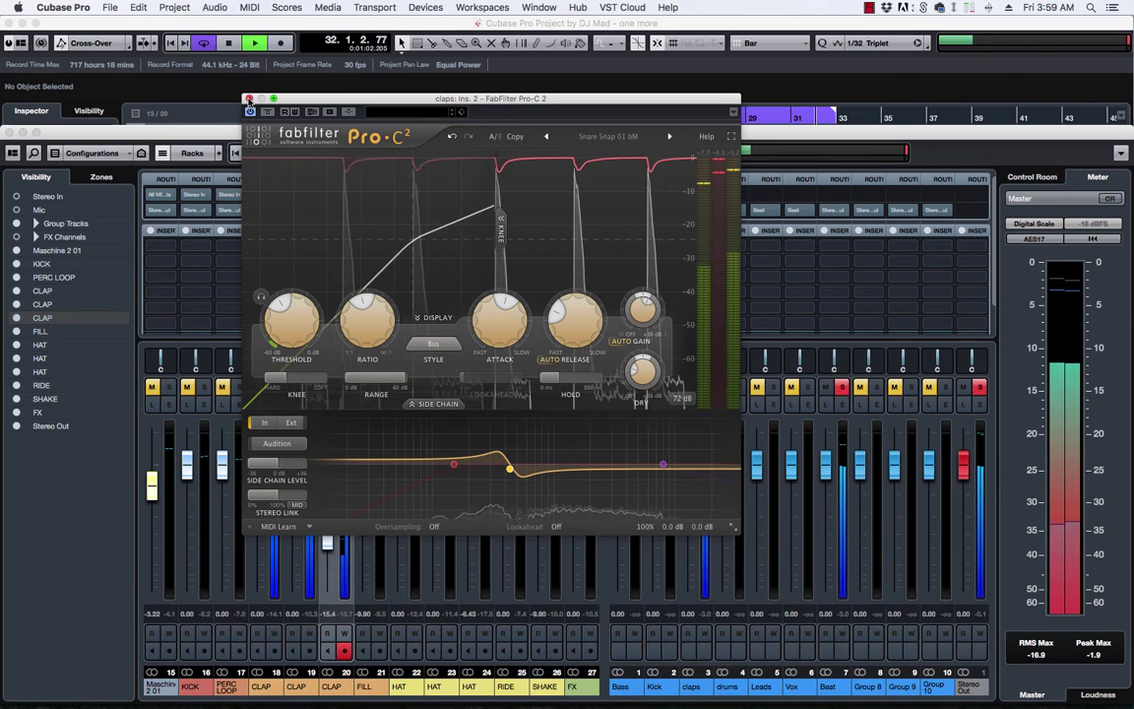
pyautogui.click(249, 100)
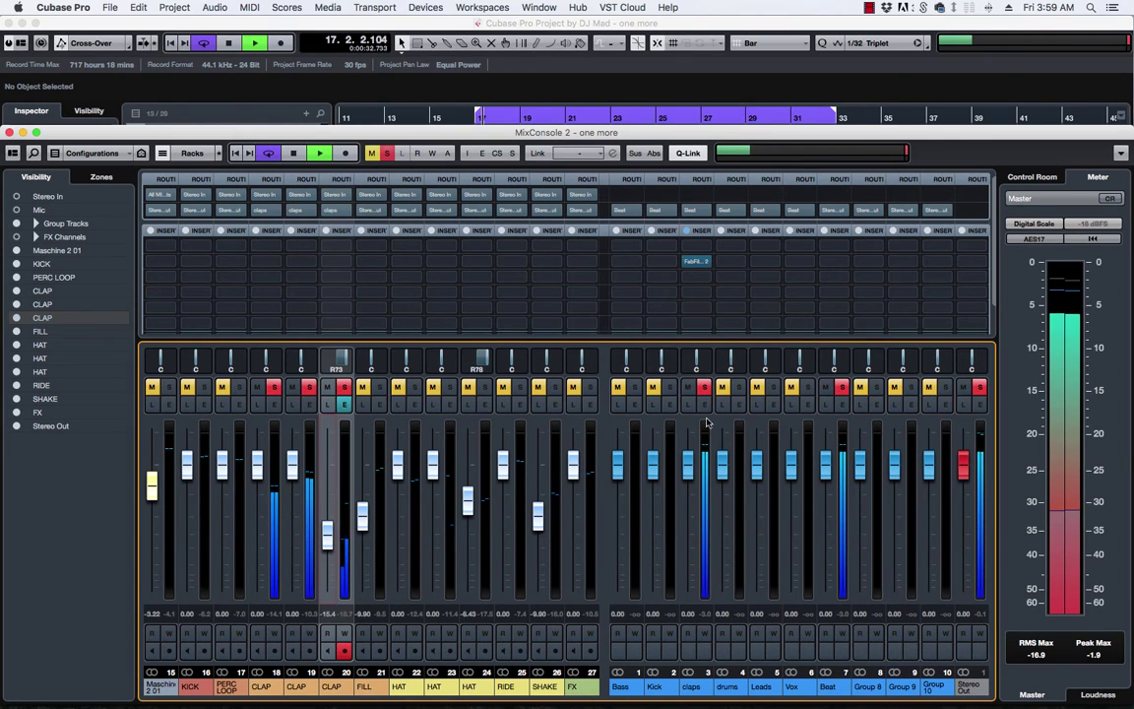
# Step: Open the claps group's channel settings and bring up the equalizer curve and the sends
pyautogui.click(705, 405)
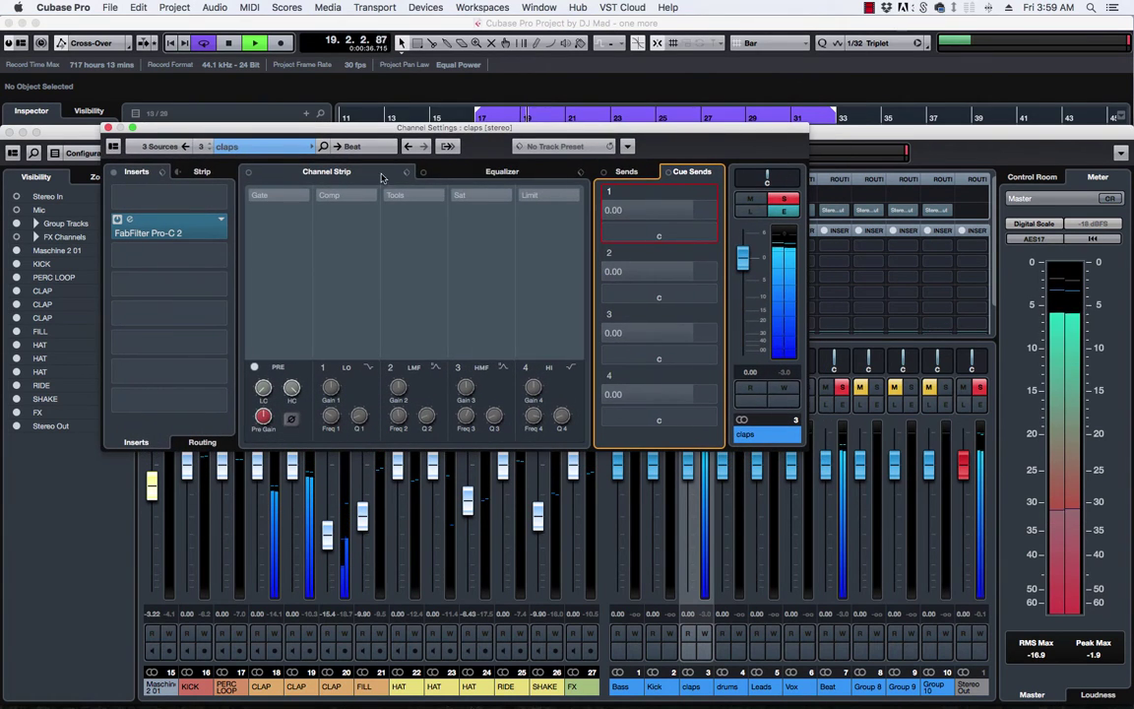
pyautogui.click(477, 177)
pyautogui.click(650, 176)
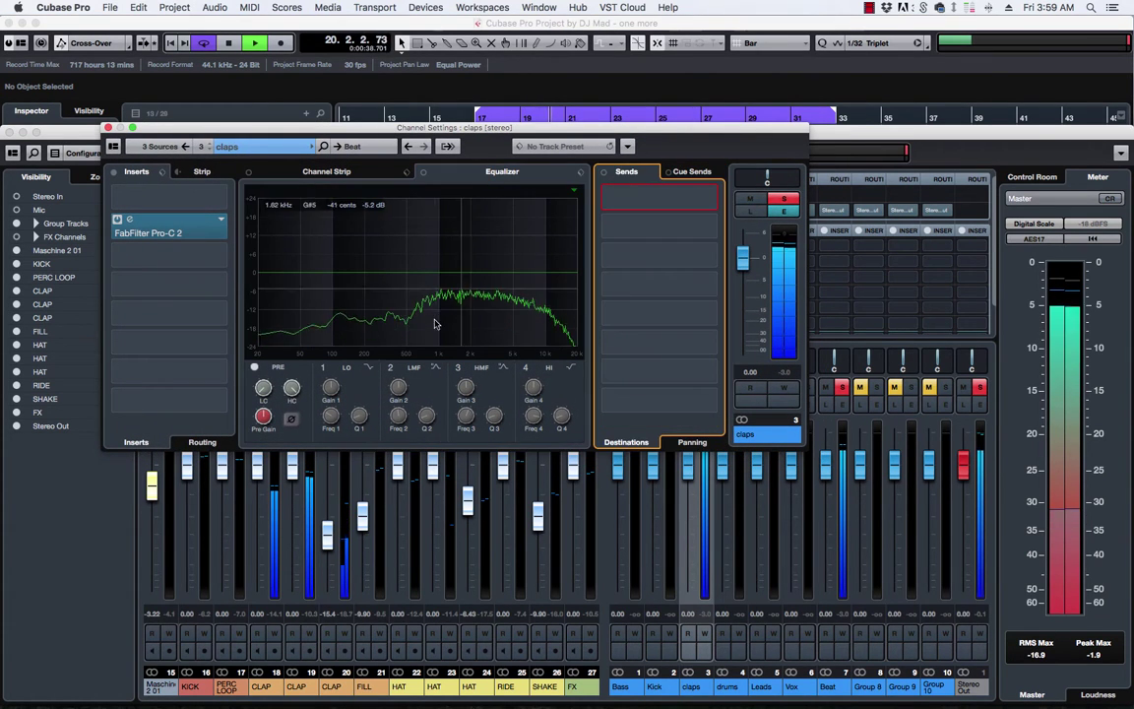
pyautogui.click(178, 174)
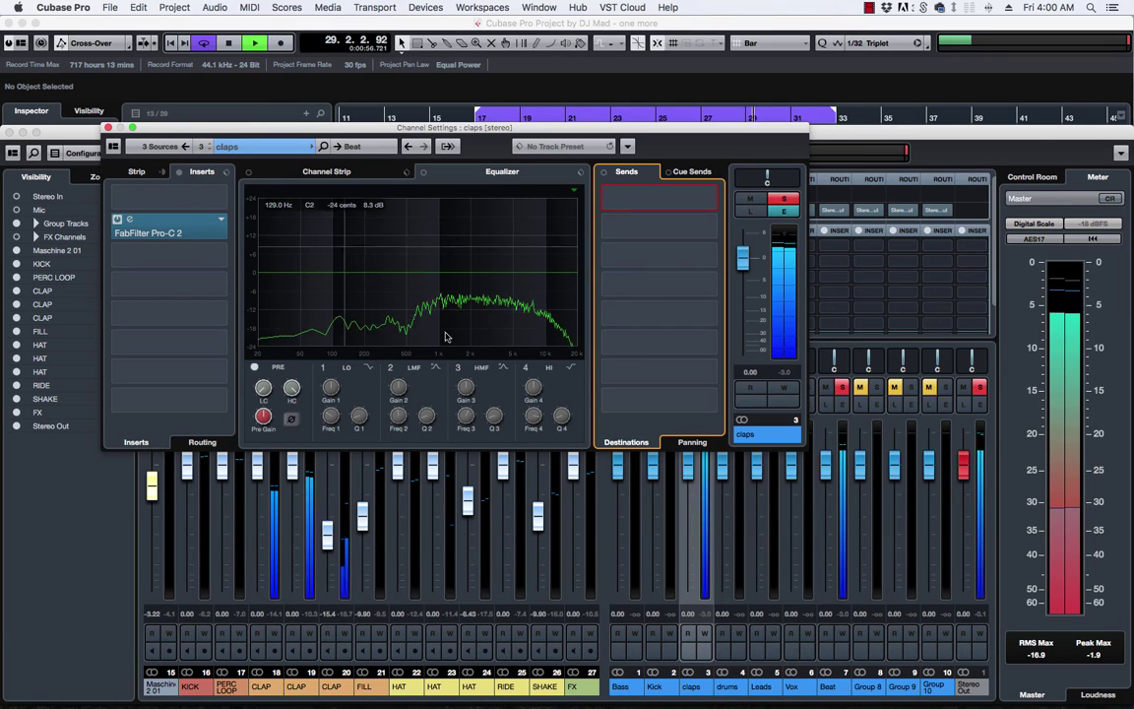
# Step: Remove the claps group's lows with the low-cut filter and gently shape its tone with EQ bands 1, 2 and 4
pyautogui.rightClick(265, 388)
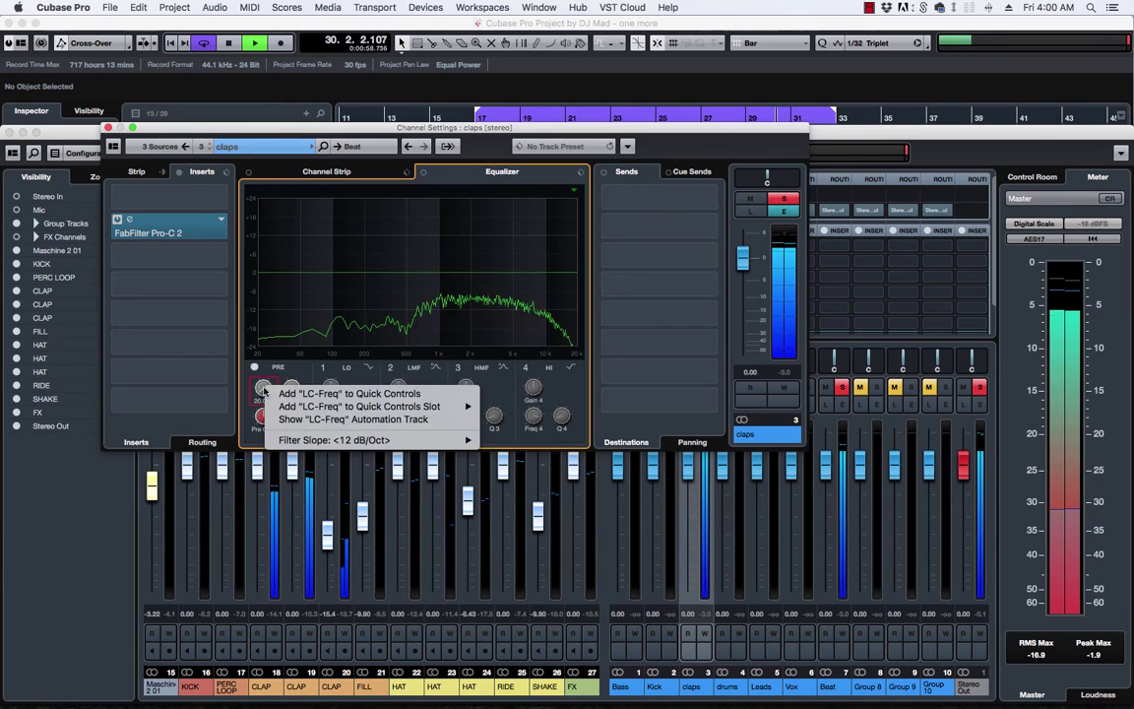
pyautogui.moveTo(393, 440)
pyautogui.press('Escape')
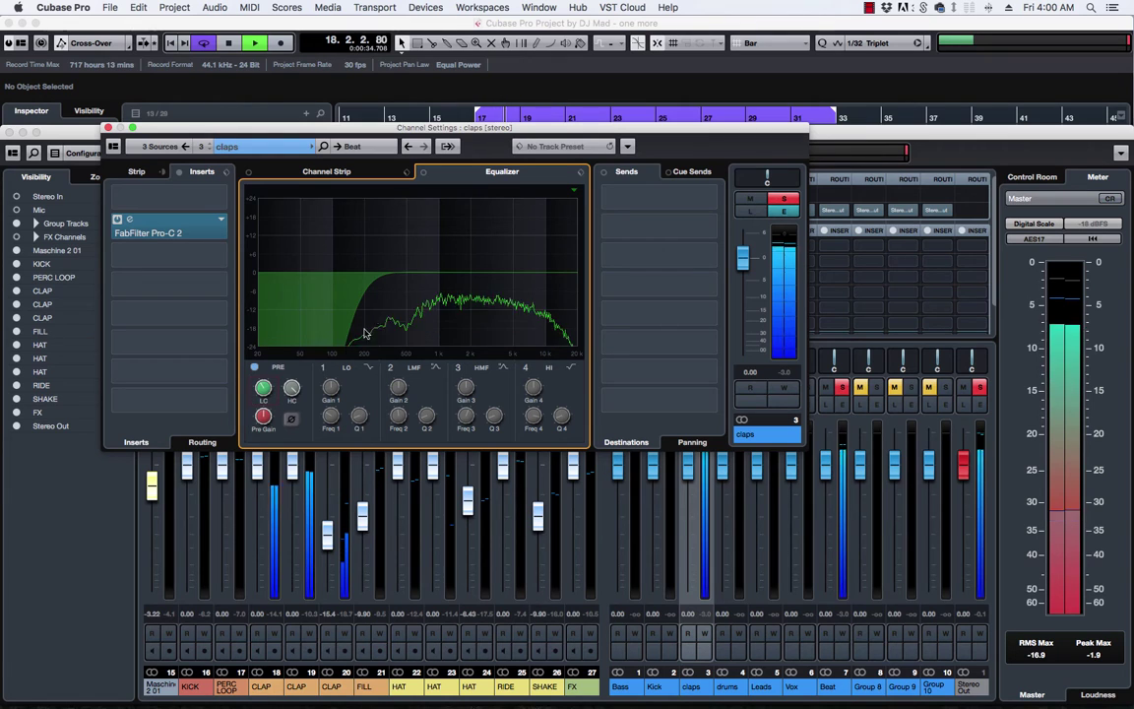
pyautogui.moveTo(381, 285); pyautogui.dragTo(513, 265)
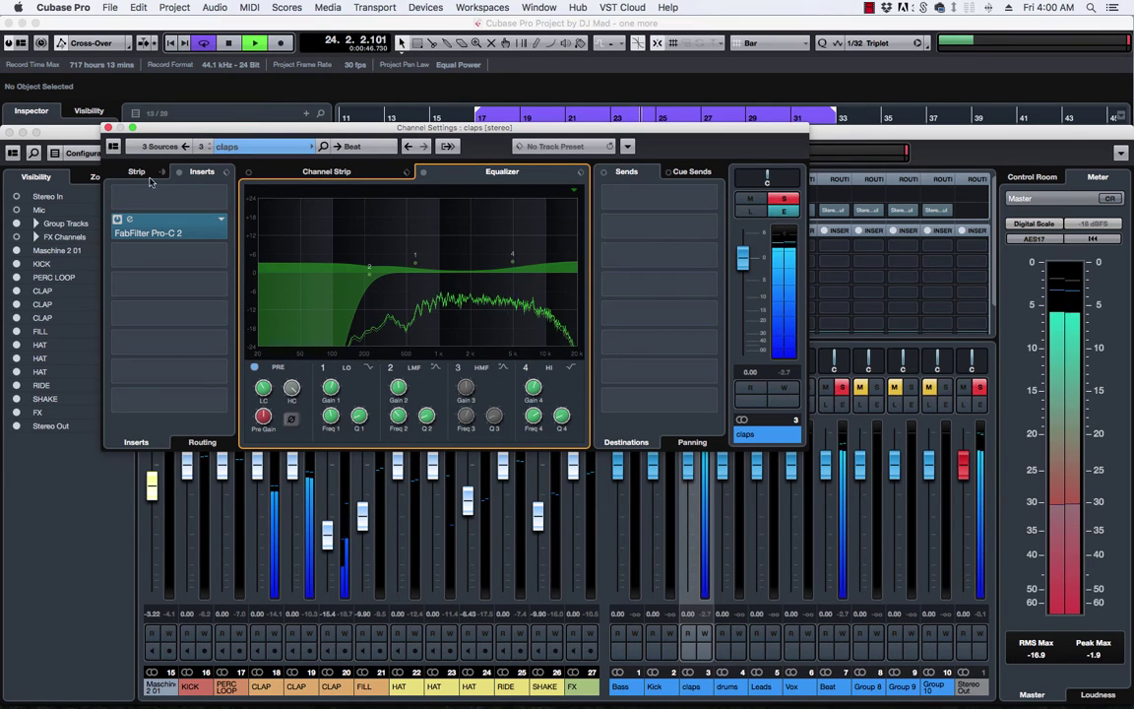
# Step: Clear the claps group's solo, play the full drum loop to judge the EQ, then stop and close the channel settings
pyautogui.click(118, 221)
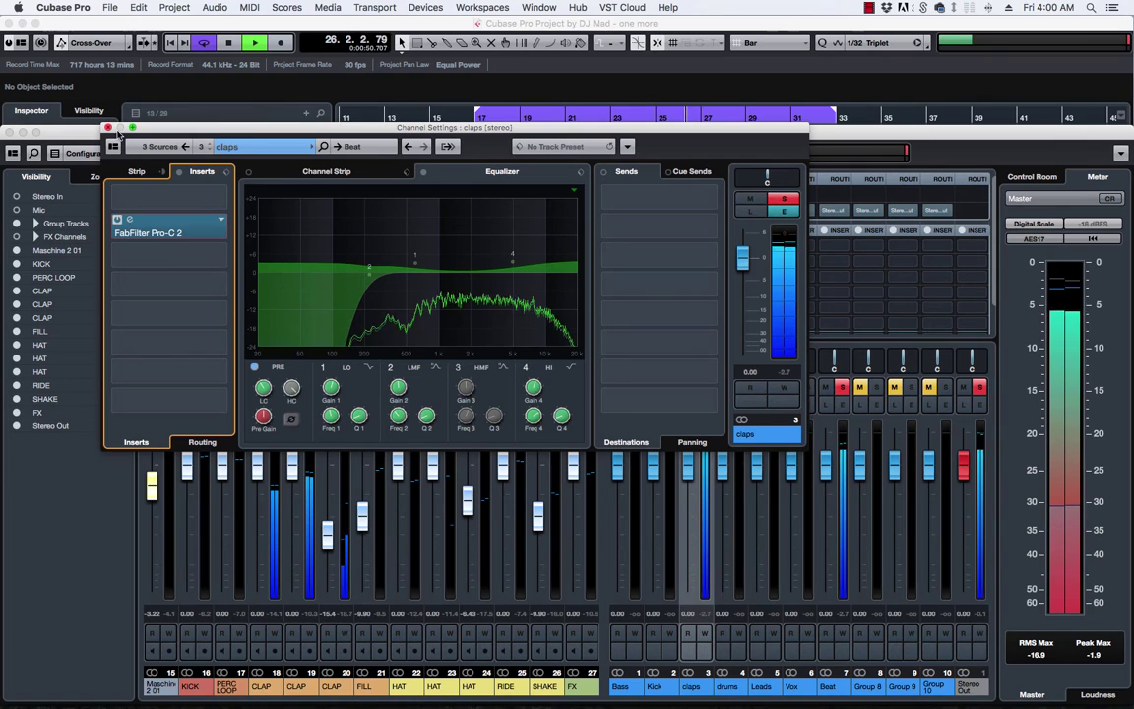
pyautogui.press('space')
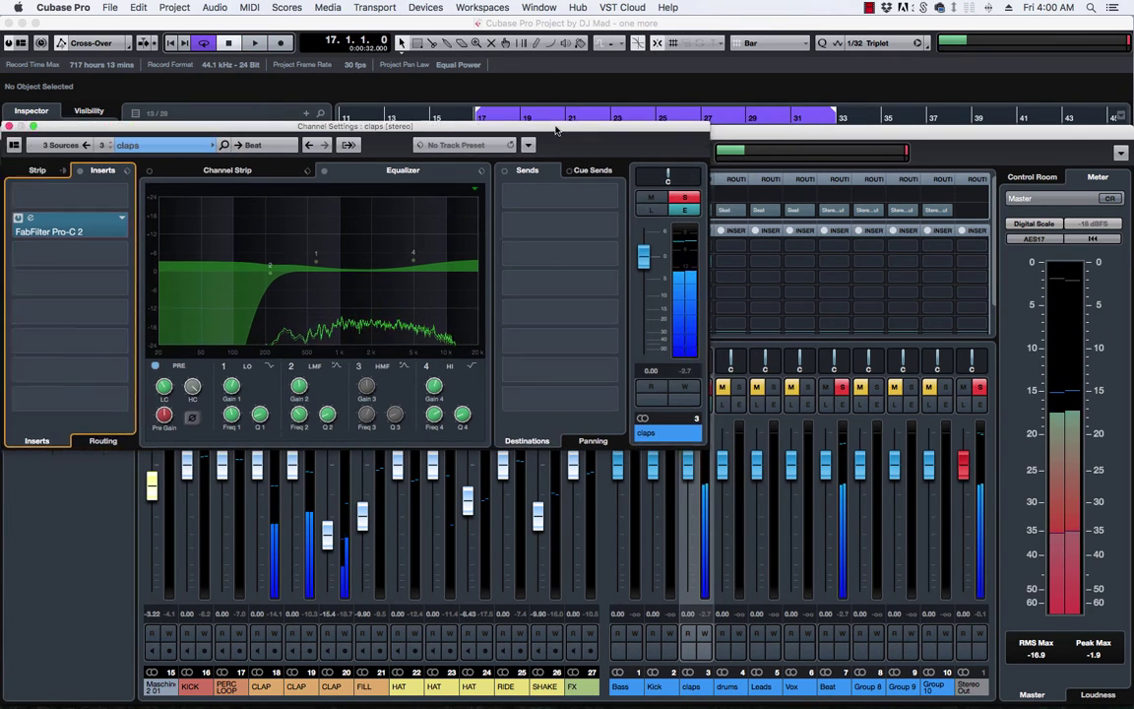
pyautogui.click(701, 388)
pyautogui.press('space')
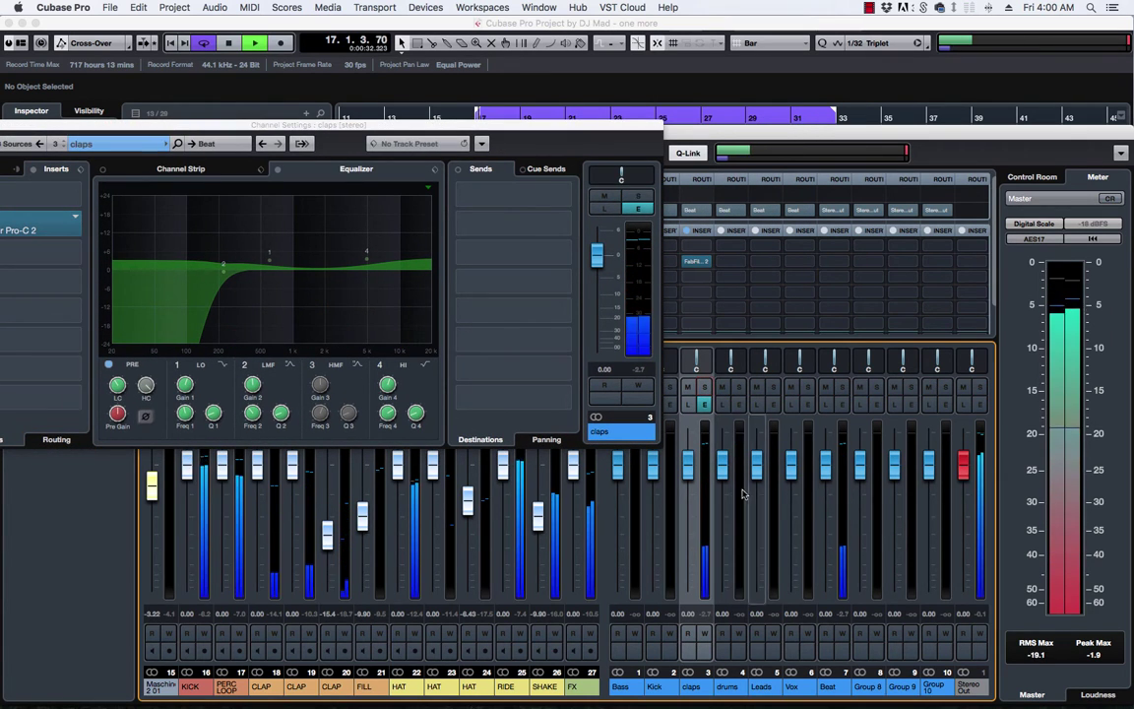
pyautogui.press('space')
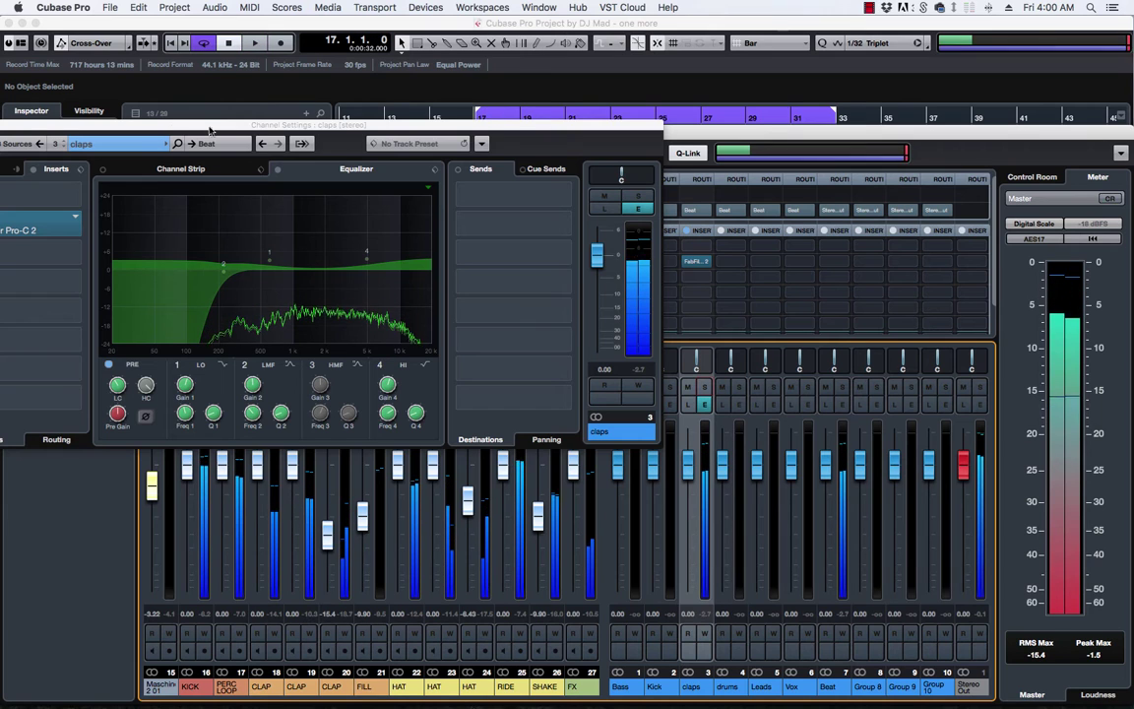
pyautogui.moveTo(52, 129); pyautogui.dragTo(175, 129)
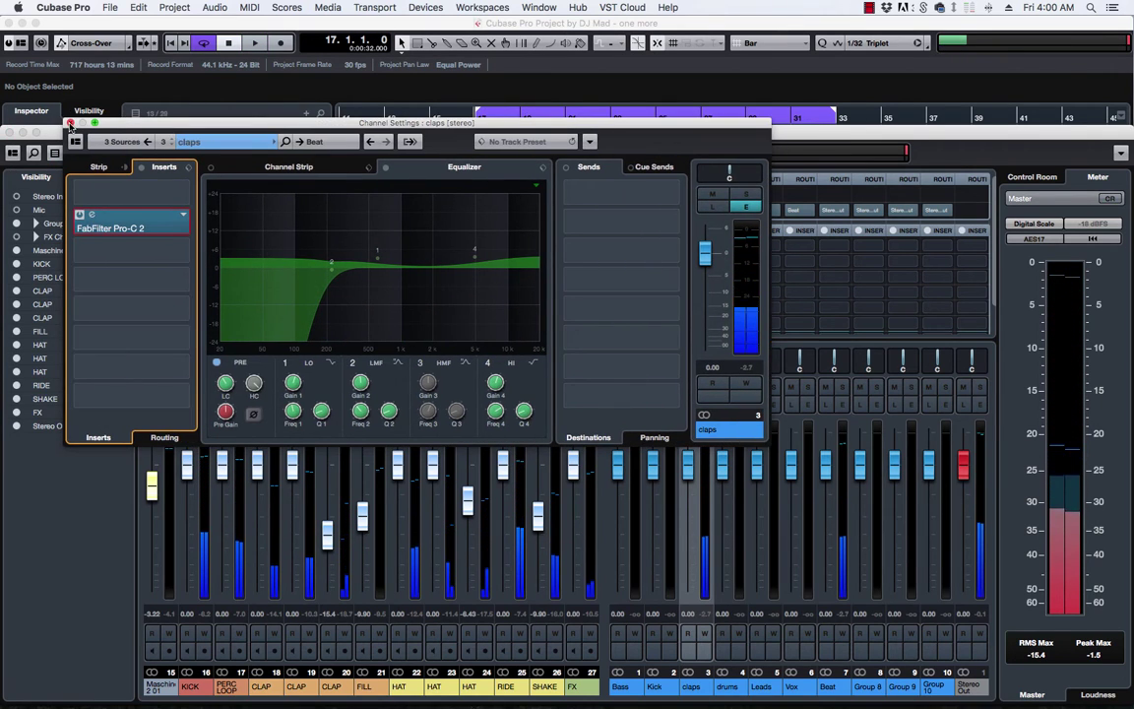
pyautogui.click(704, 404)
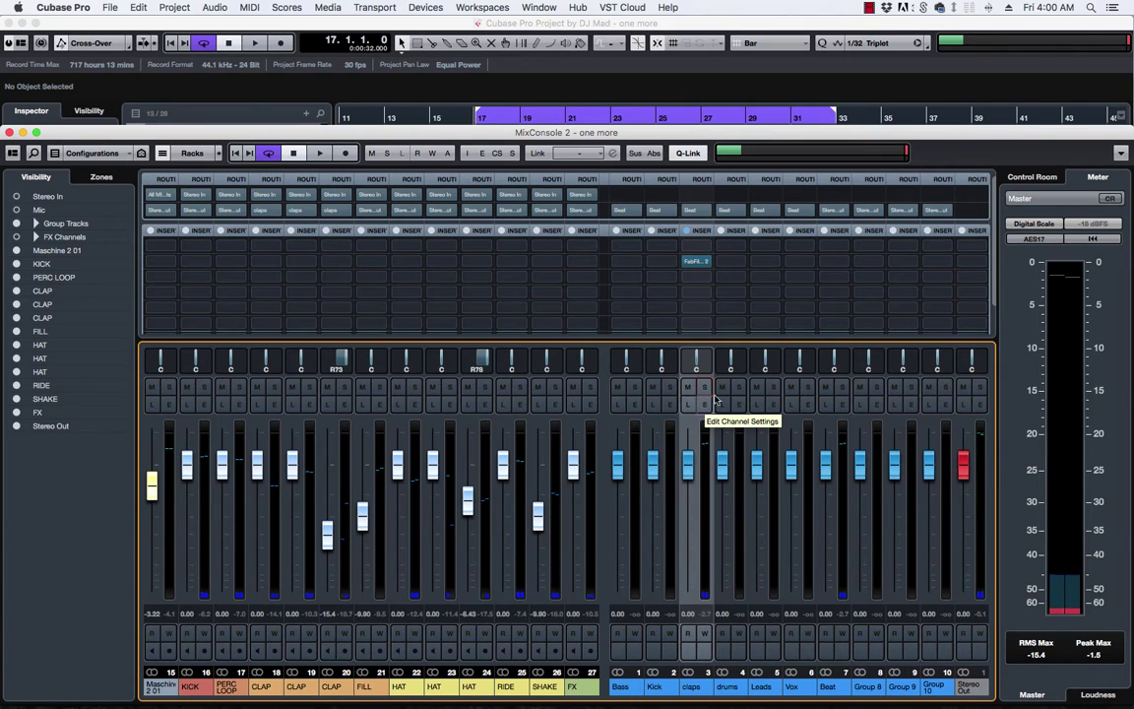
# Step: Route the claps group's output to the drums group and briefly play the loop to check the signal
pyautogui.click(705, 212)
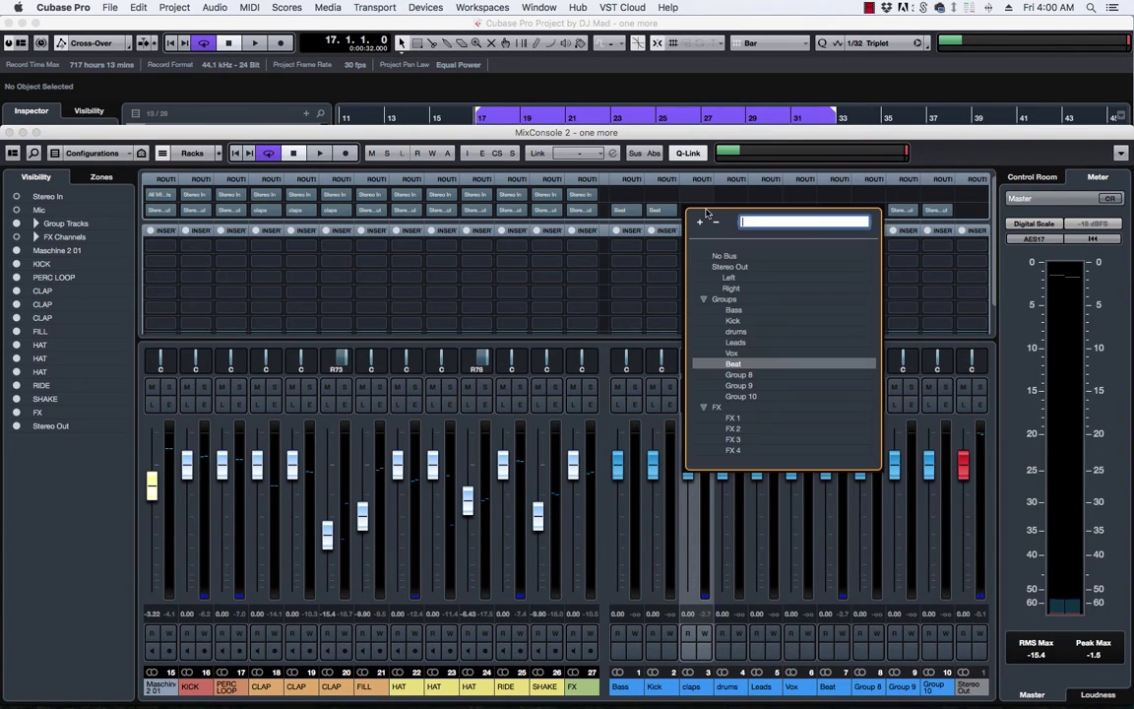
pyautogui.click(737, 332)
pyautogui.press('space')
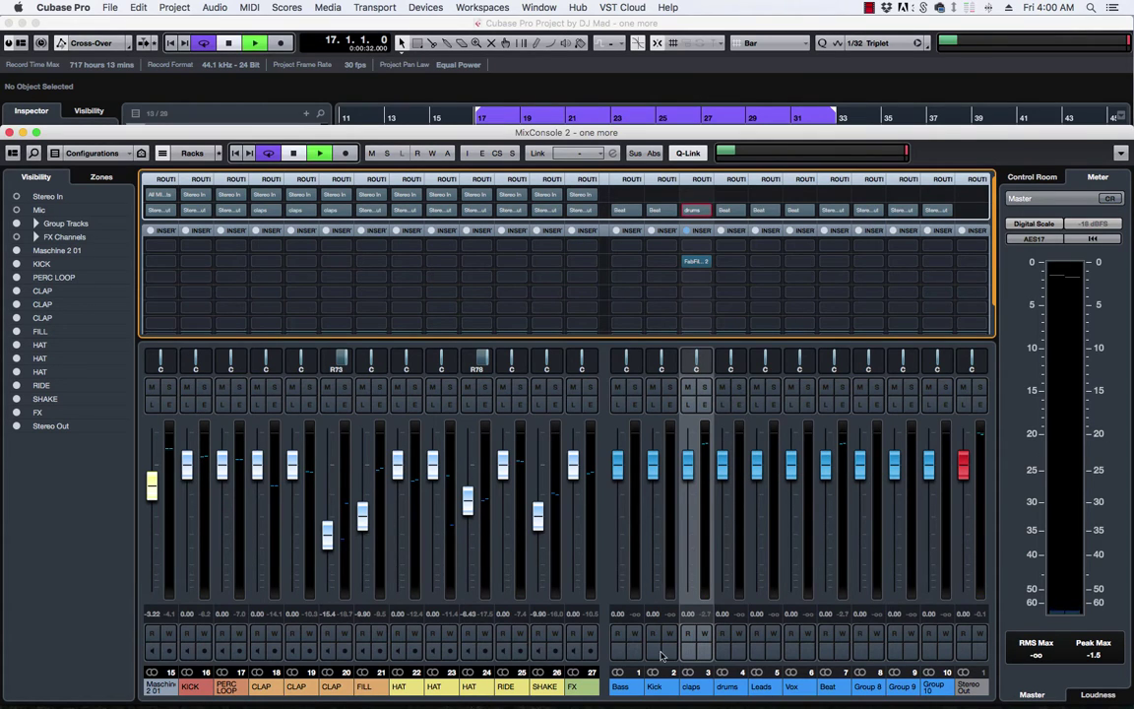
pyautogui.press('space')
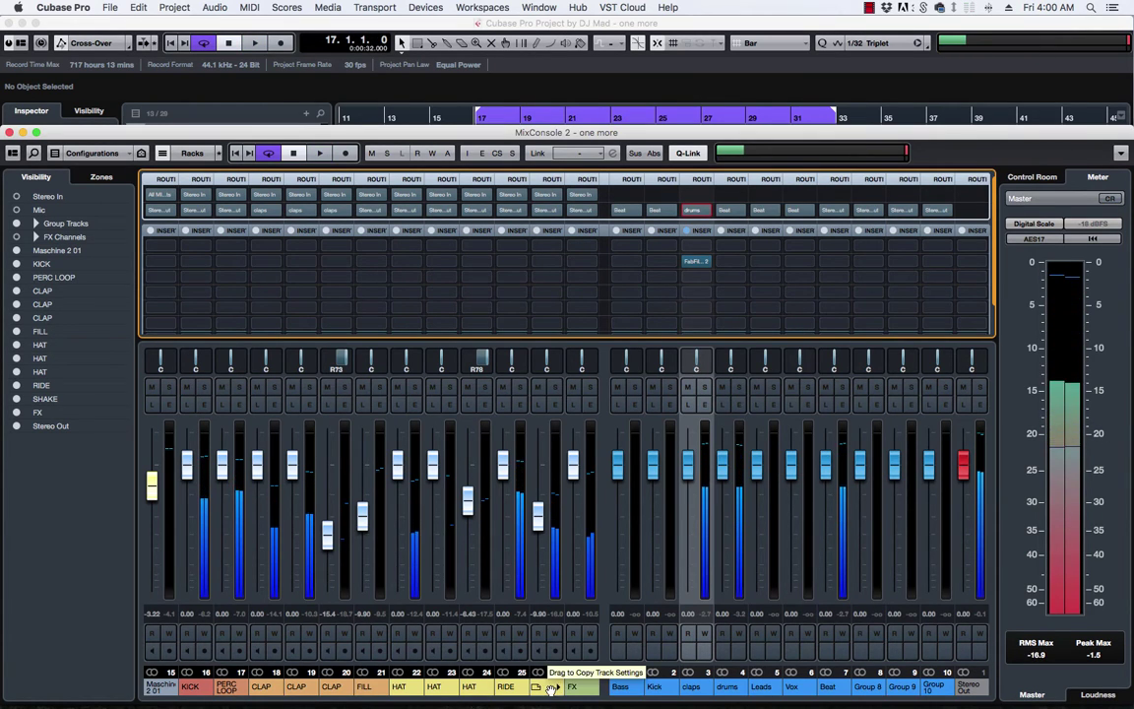
# Step: Select the channels from FILL to SHAKE and route all their outputs to the drums group
pyautogui.click(547, 687)
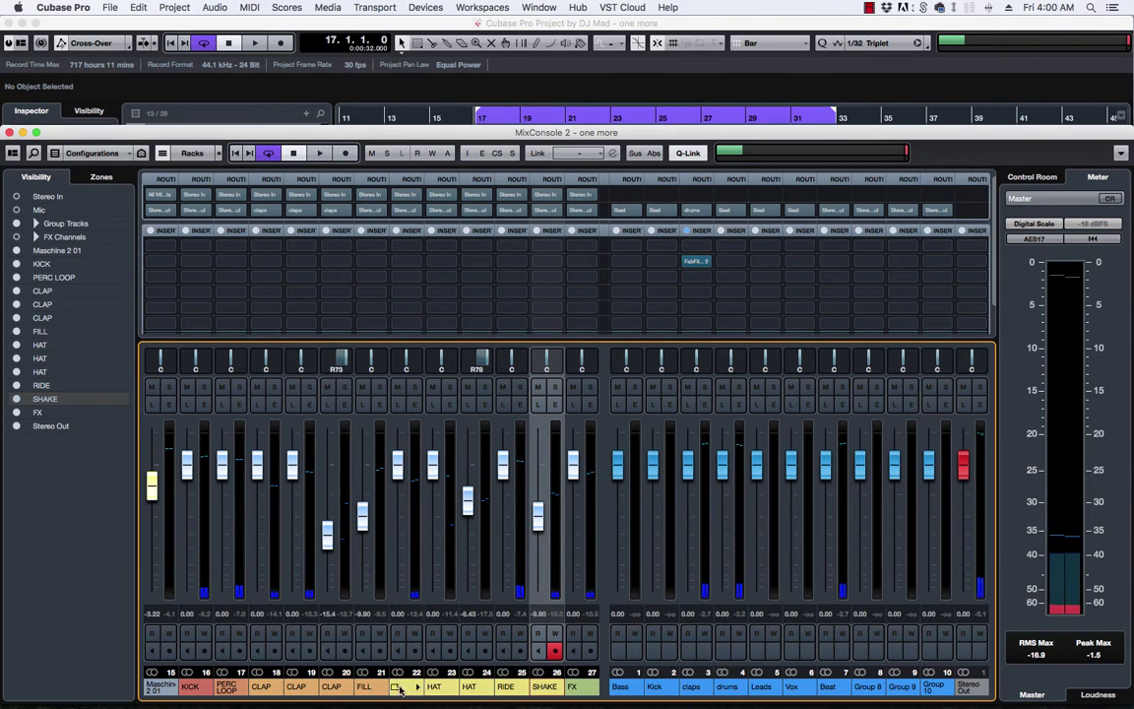
pyautogui.keyDown('shift'); pyautogui.click(363, 686); pyautogui.keyUp('shift')
pyautogui.click(352, 686)
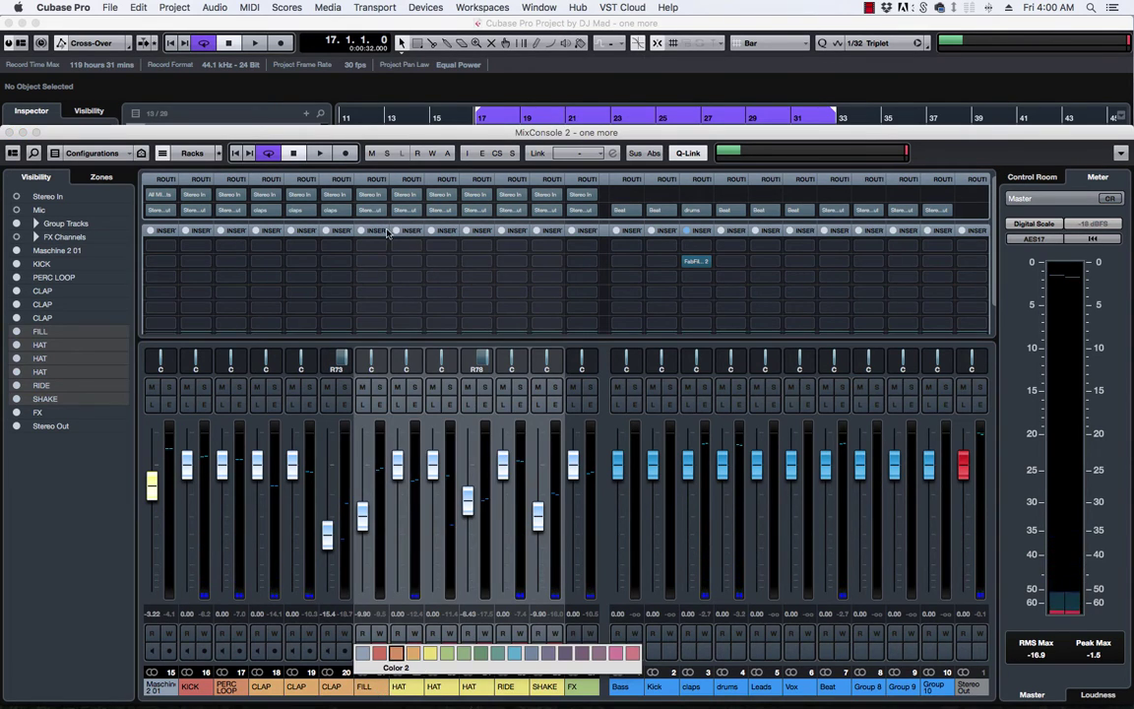
pyautogui.press('r')
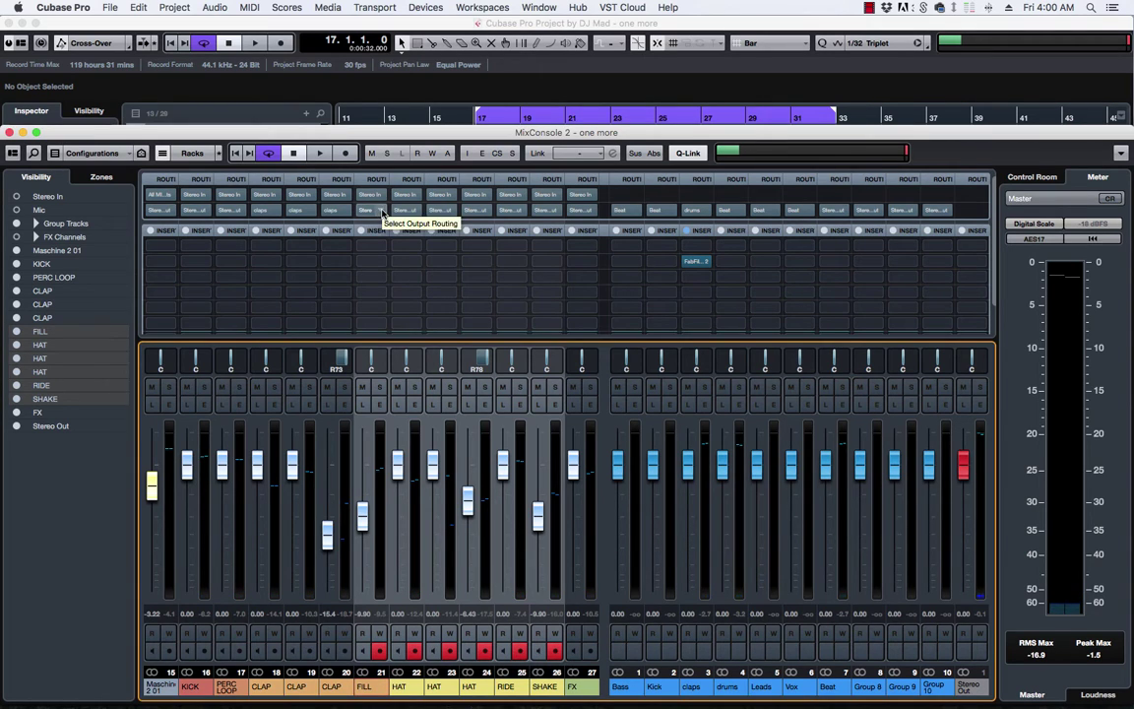
pyautogui.click(381, 212)
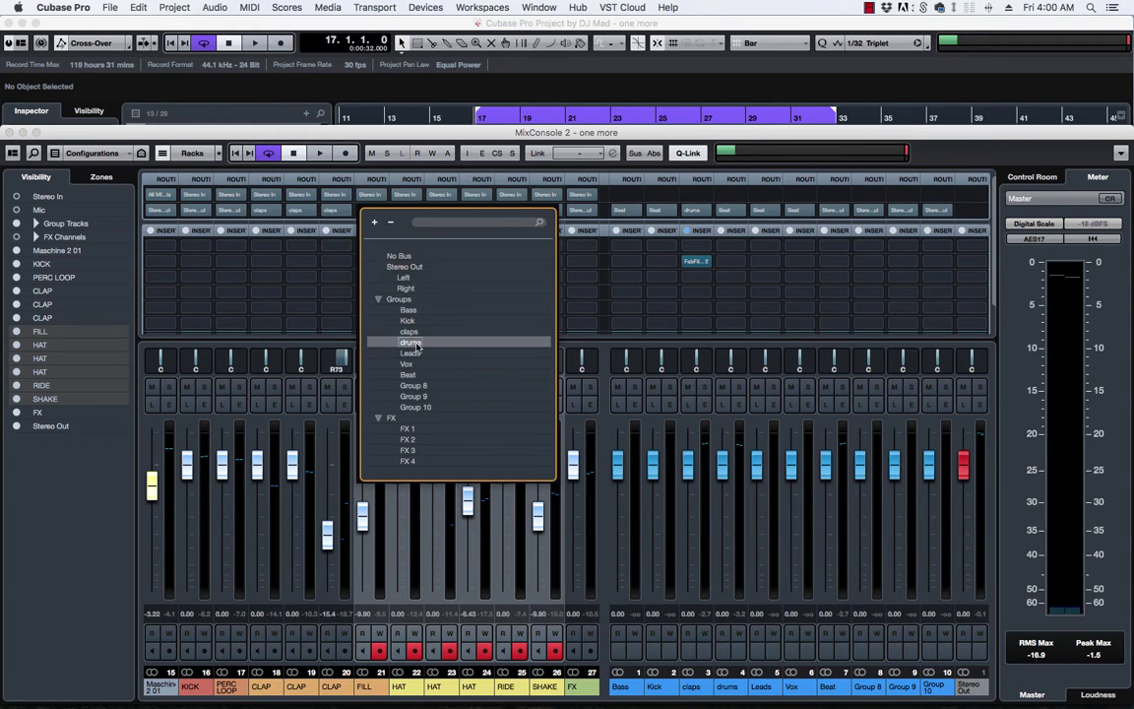
pyautogui.click(433, 342)
# Step: Rename the drums group channel as perc
pyautogui.click(728, 689)
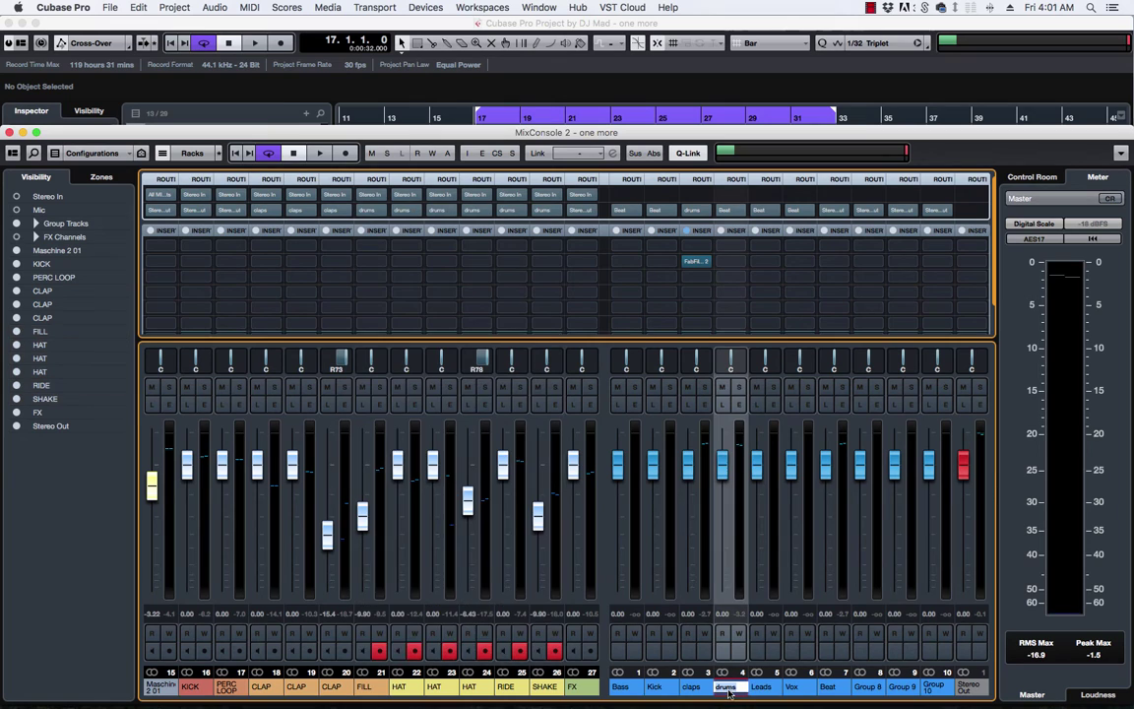
pyautogui.write('per')
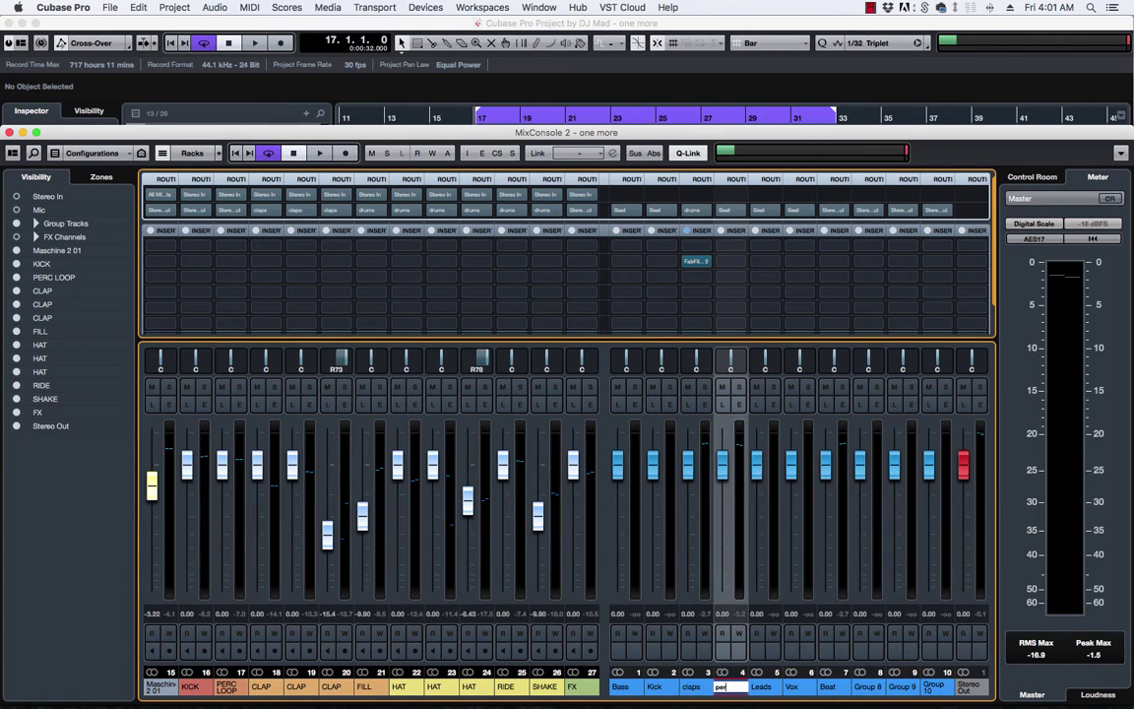
pyautogui.write('c')
pyautogui.press('Return')
# Step: Play the loop with the claps and perc groups soloed, lower the claps group's fader to -1.41 dB, and stop playback
pyautogui.press('space')
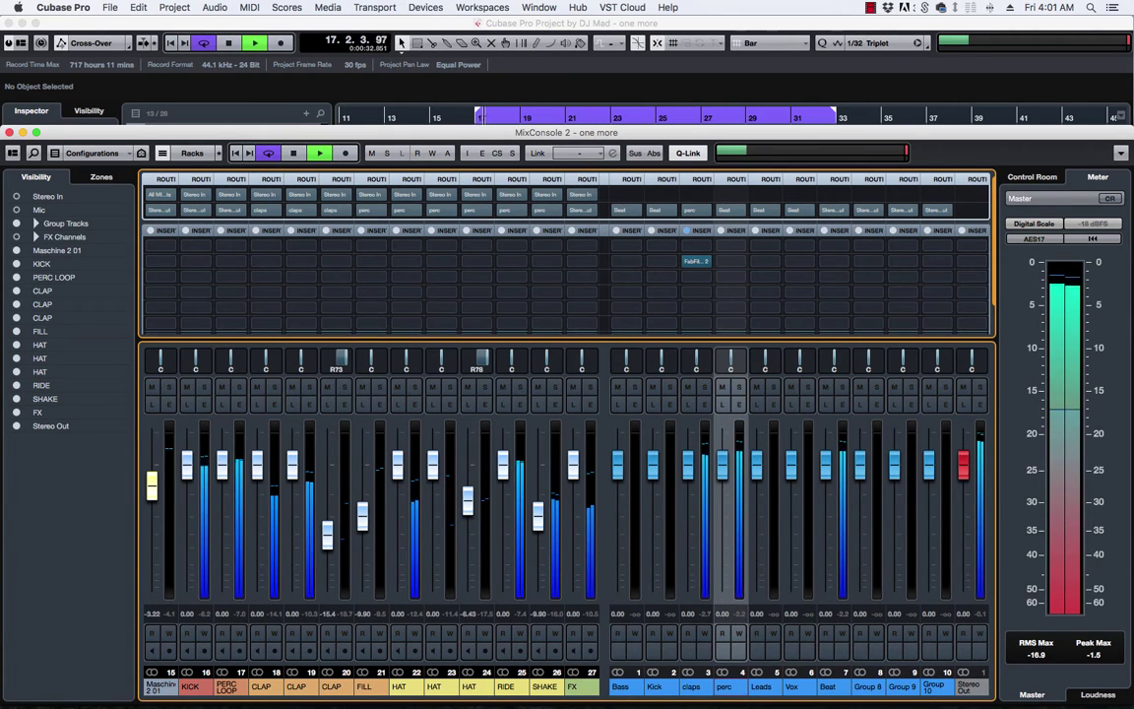
pyautogui.click(738, 386)
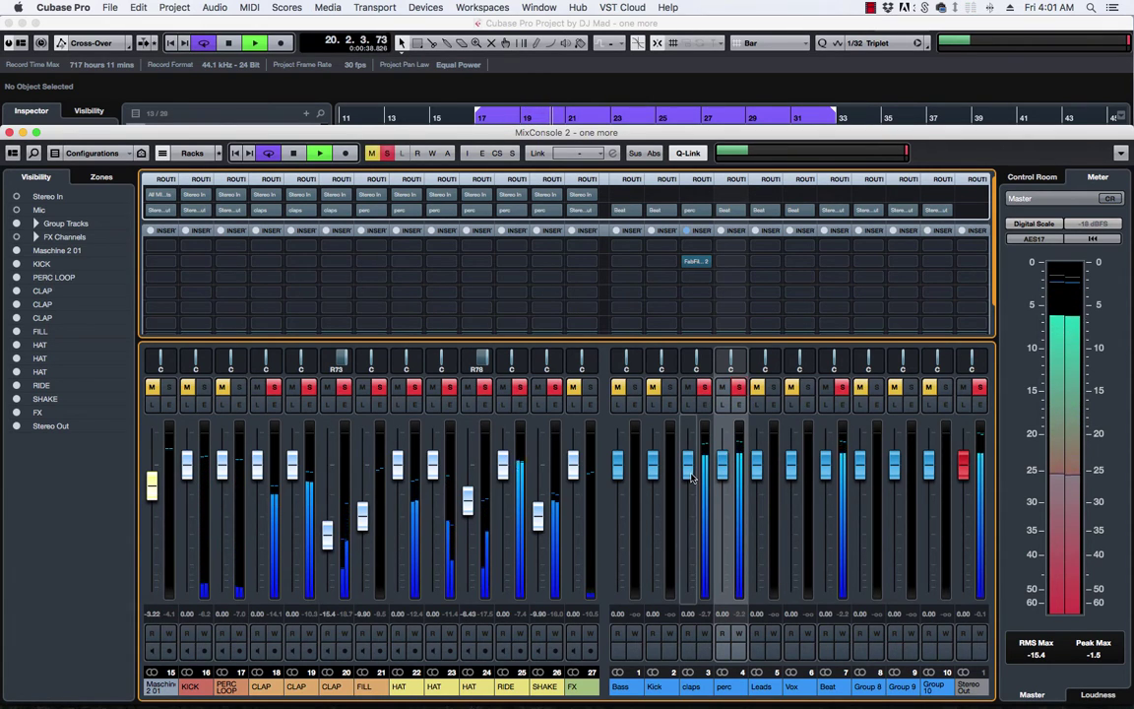
pyautogui.moveTo(692, 478); pyautogui.dragTo(694, 488)
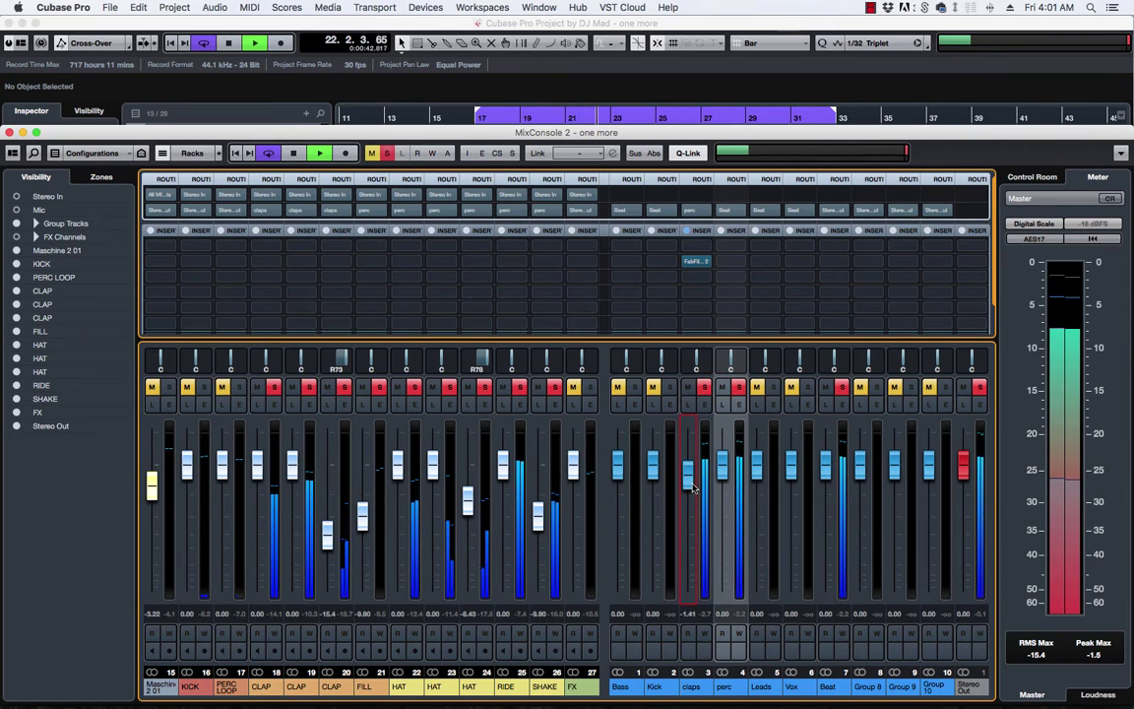
pyautogui.press('space')
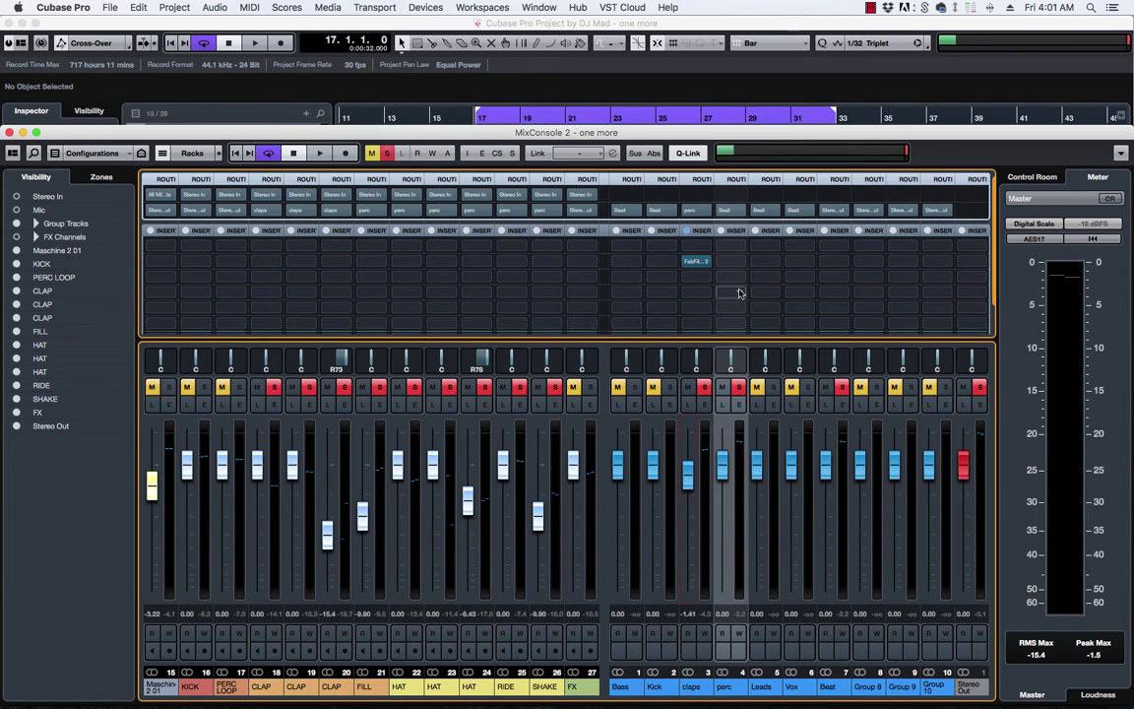
# Step: During playback, apply a low-cut filter with a 48 dB/Oct slope at about 173 Hz to the perc group's equalizer
pyautogui.click(738, 403)
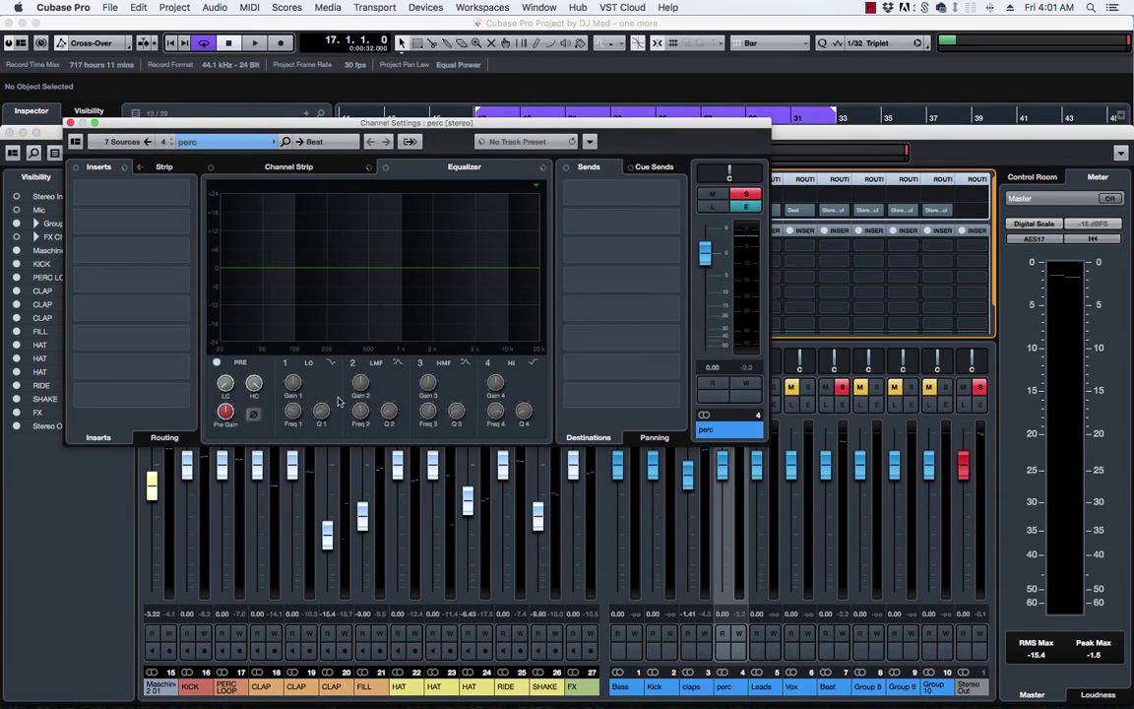
pyautogui.press('space')
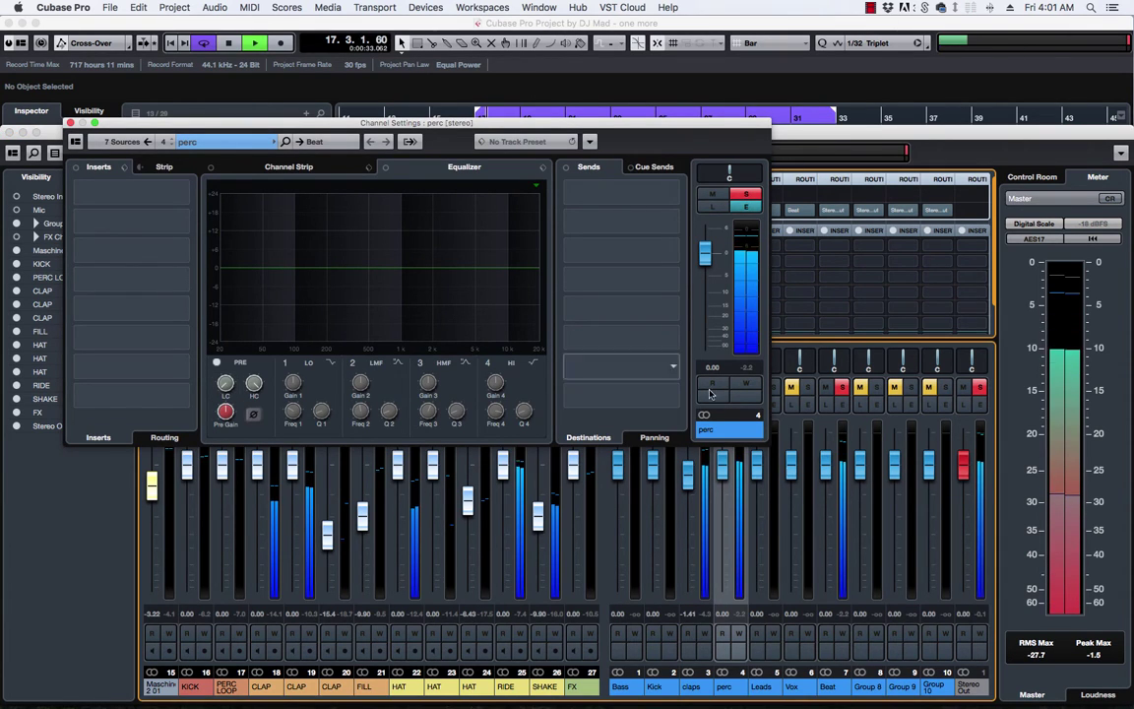
pyautogui.click(374, 265)
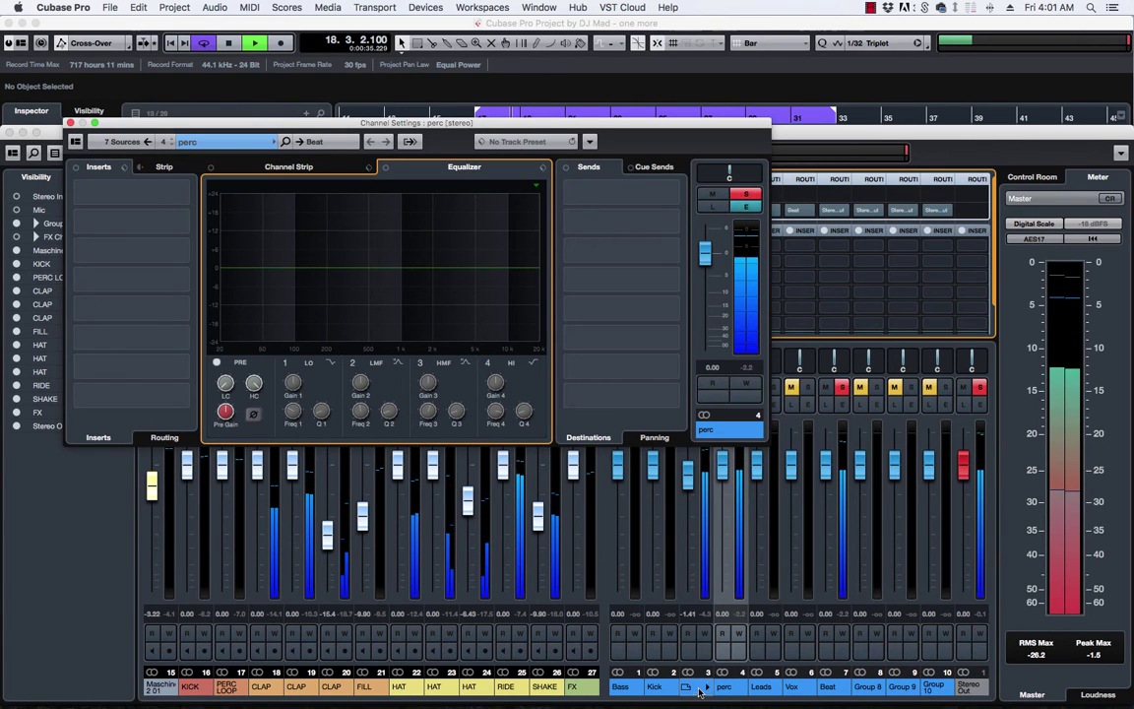
pyautogui.click(653, 686)
pyautogui.click(723, 686)
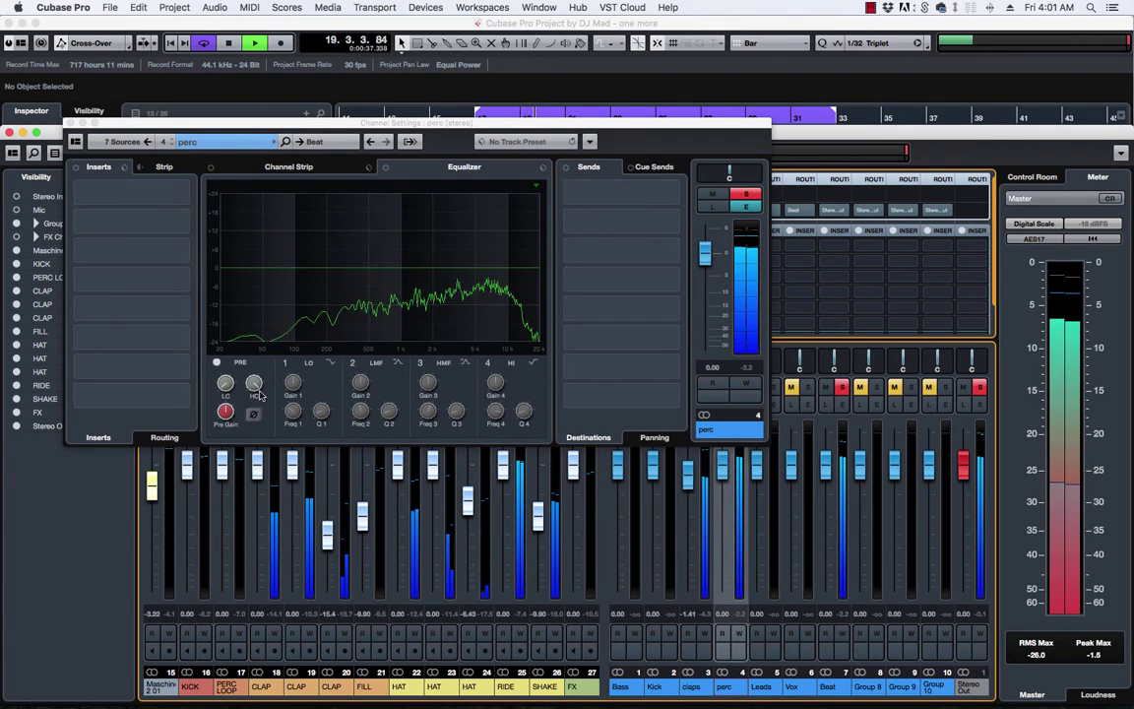
pyautogui.rightClick(227, 383)
pyautogui.moveTo(433, 433)
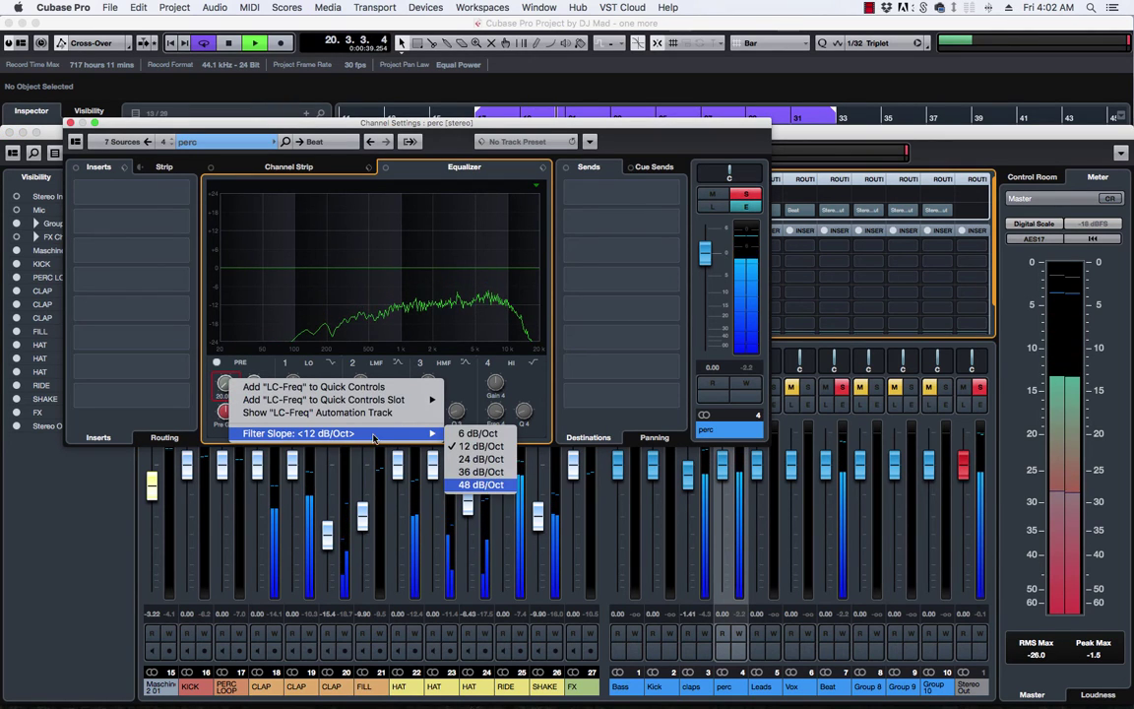
pyautogui.click(483, 485)
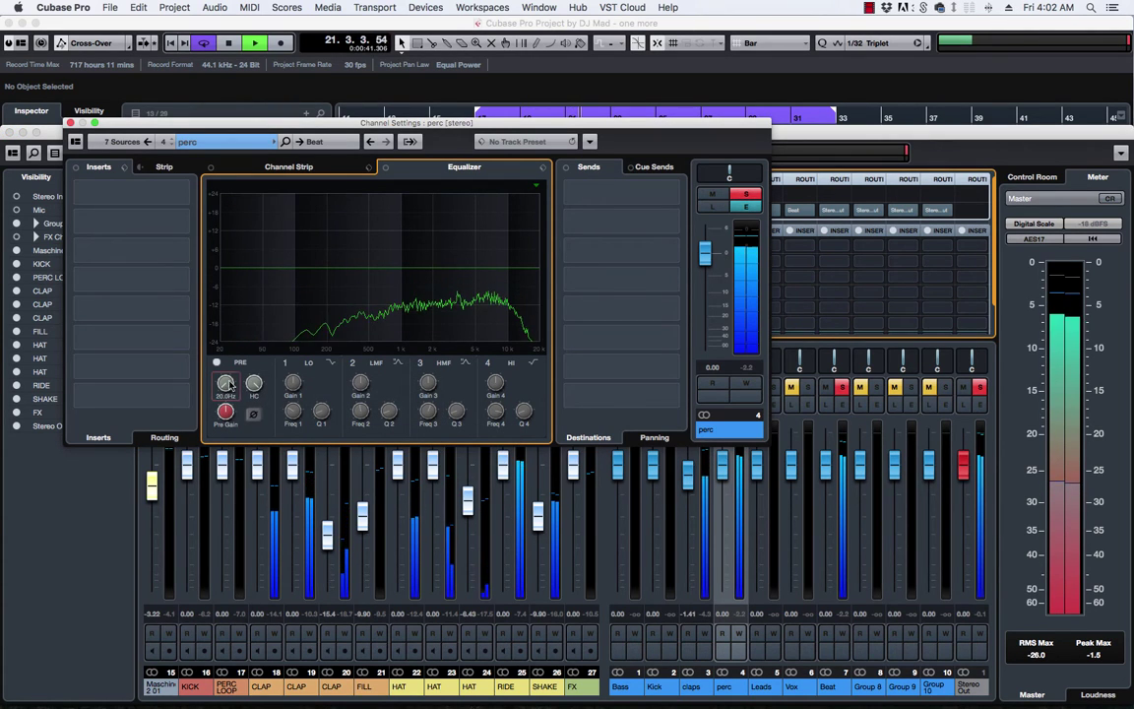
pyautogui.moveTo(228, 385); pyautogui.dragTo(224, 337)
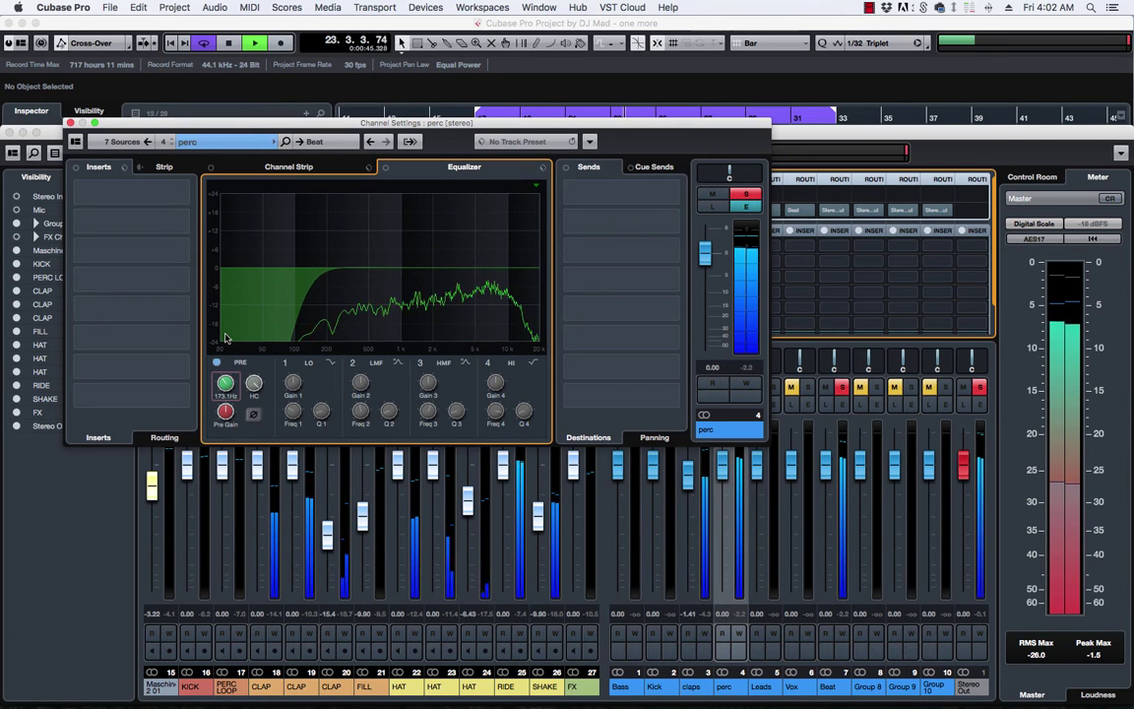
# Step: Enable the perc group's EQ bands 1 and 2, place band 1 near the low-cut edge and slightly boost band 2 around 200 Hz
pyautogui.click(285, 365)
pyautogui.moveTo(290, 256)
pyautogui.mouseDown()
pyautogui.moveTo(343, 258)
pyautogui.moveTo(301, 259)
pyautogui.mouseUp()
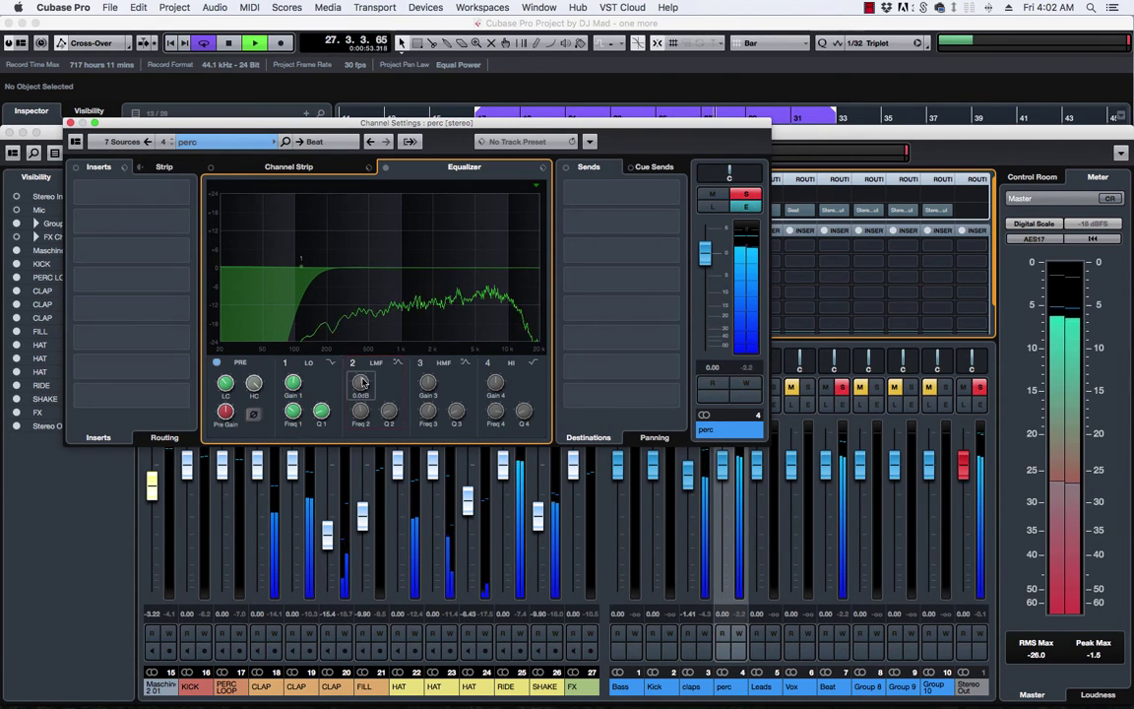
pyautogui.click(354, 363)
pyautogui.moveTo(387, 253); pyautogui.dragTo(320, 261)
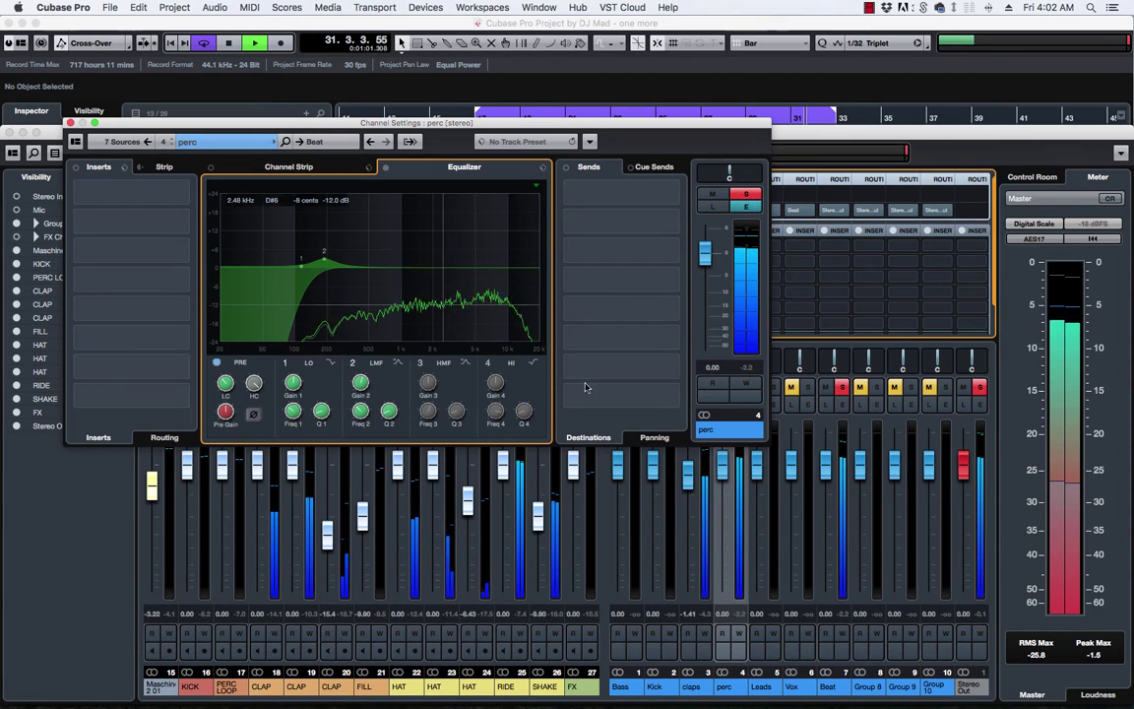
pyautogui.press('space')
# Step: Insert Manic Compressor in the perc group's second insert slot and reposition its plug-in window
pyautogui.click(140, 167)
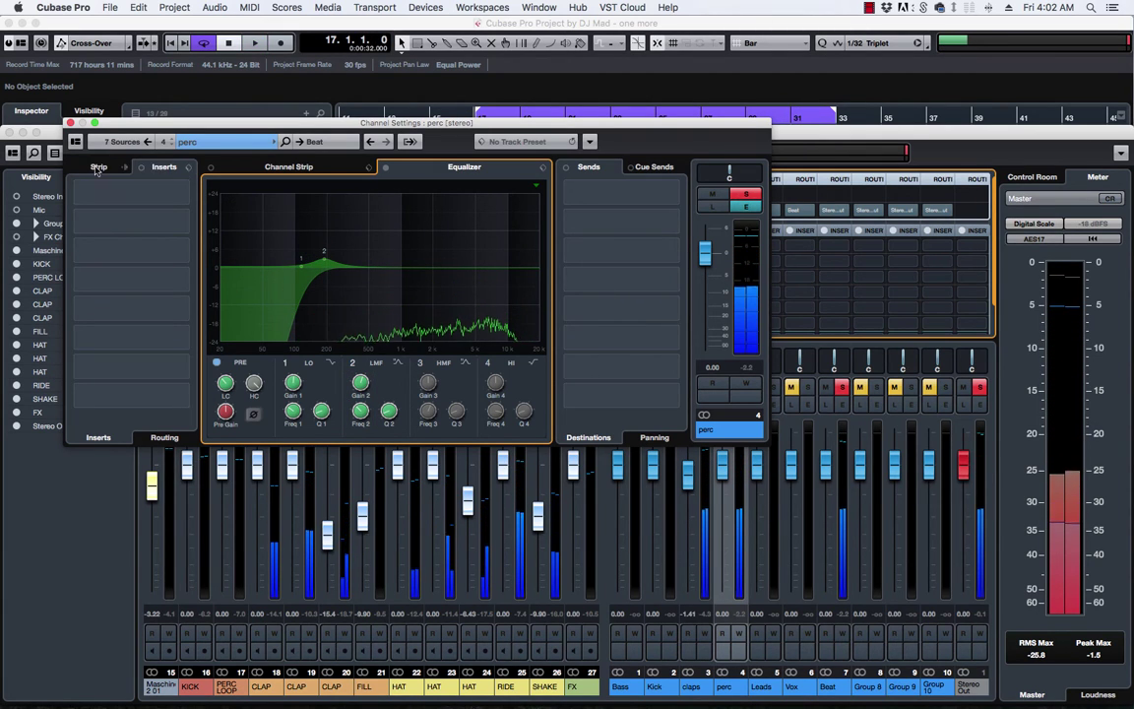
pyautogui.click(183, 195)
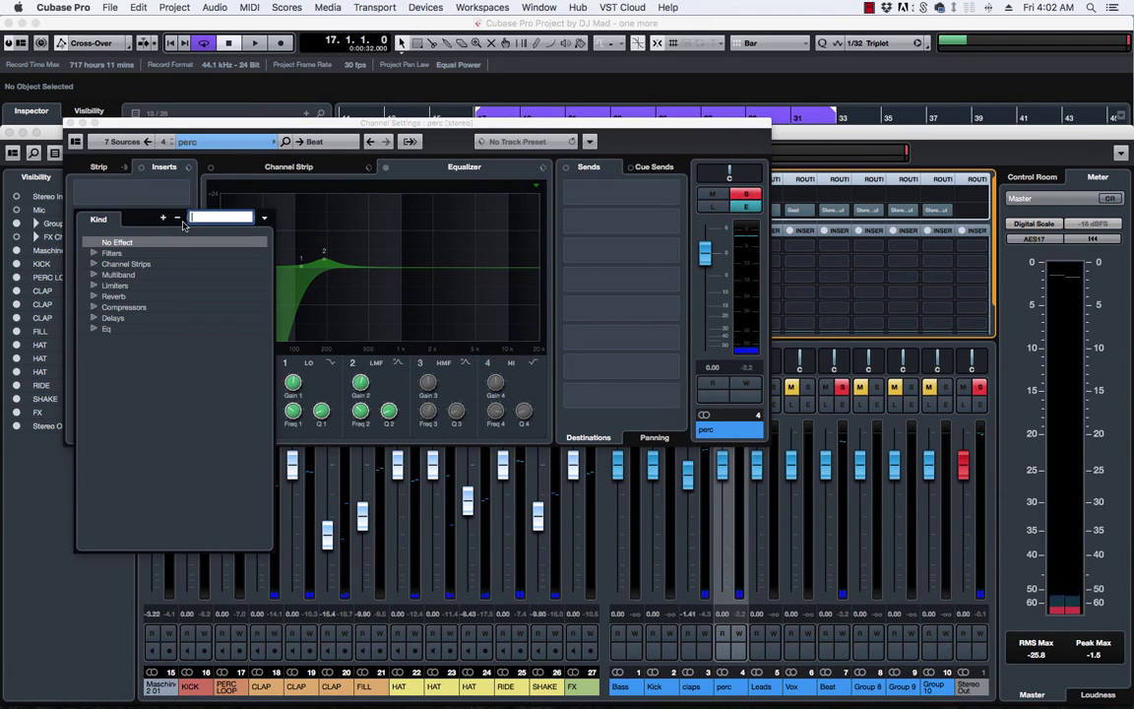
pyautogui.click(95, 307)
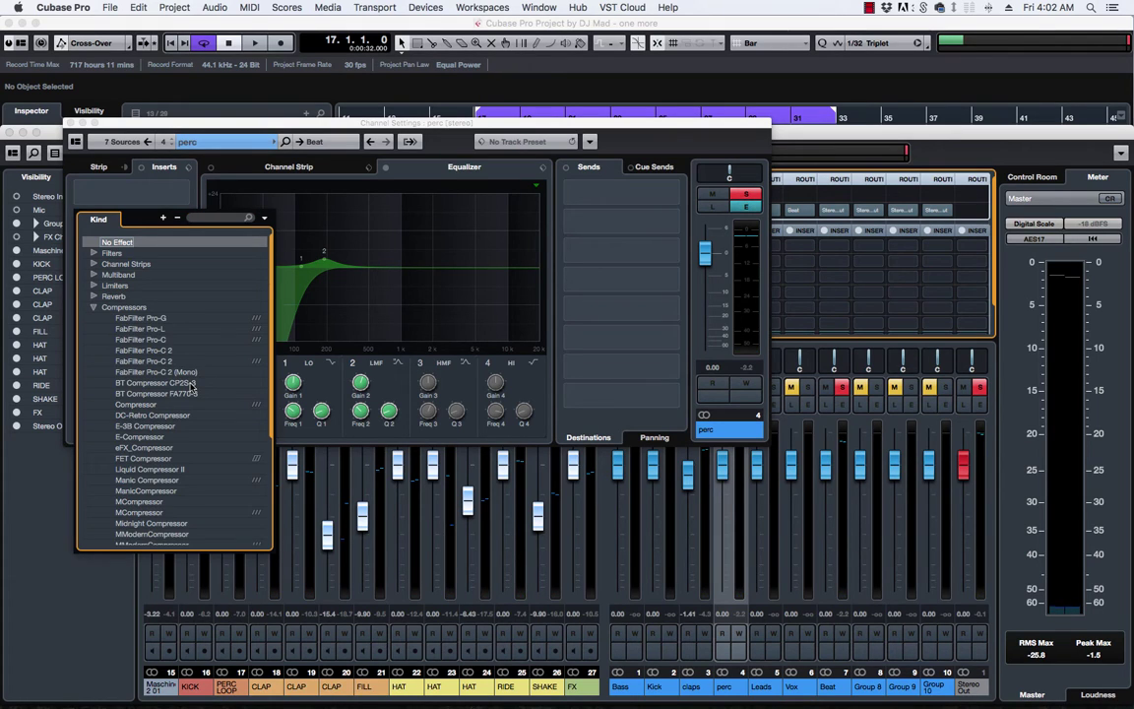
pyautogui.scroll(-3, 192, 386)
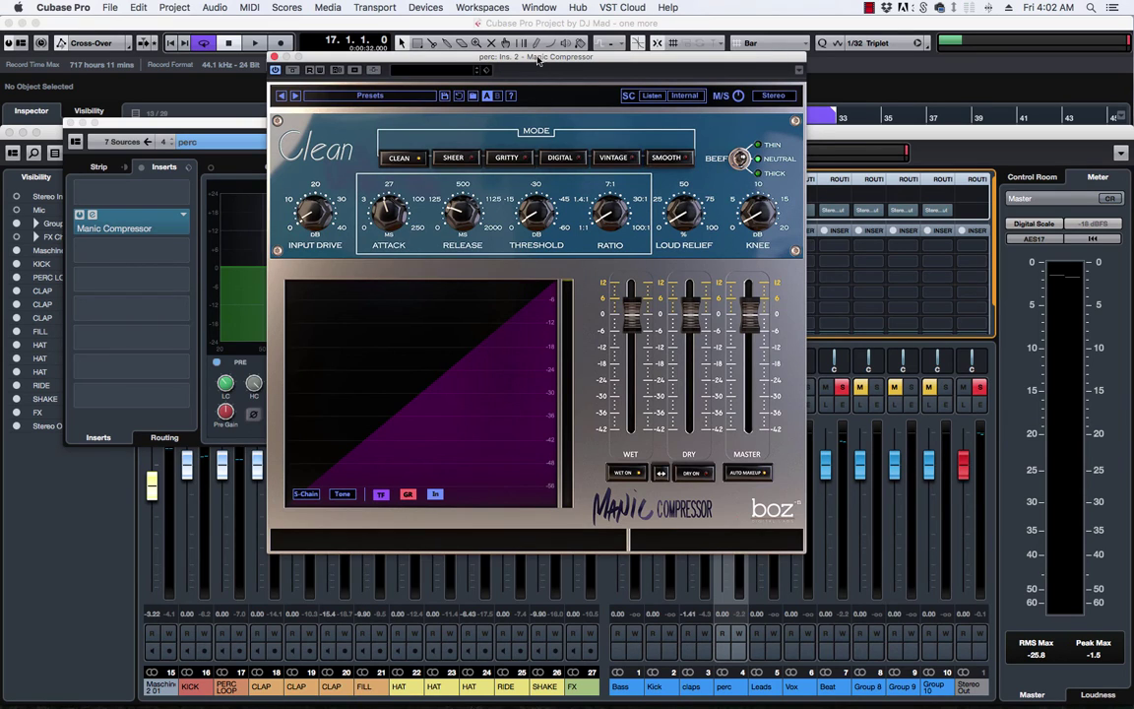
pyautogui.moveTo(538, 62); pyautogui.dragTo(507, 95)
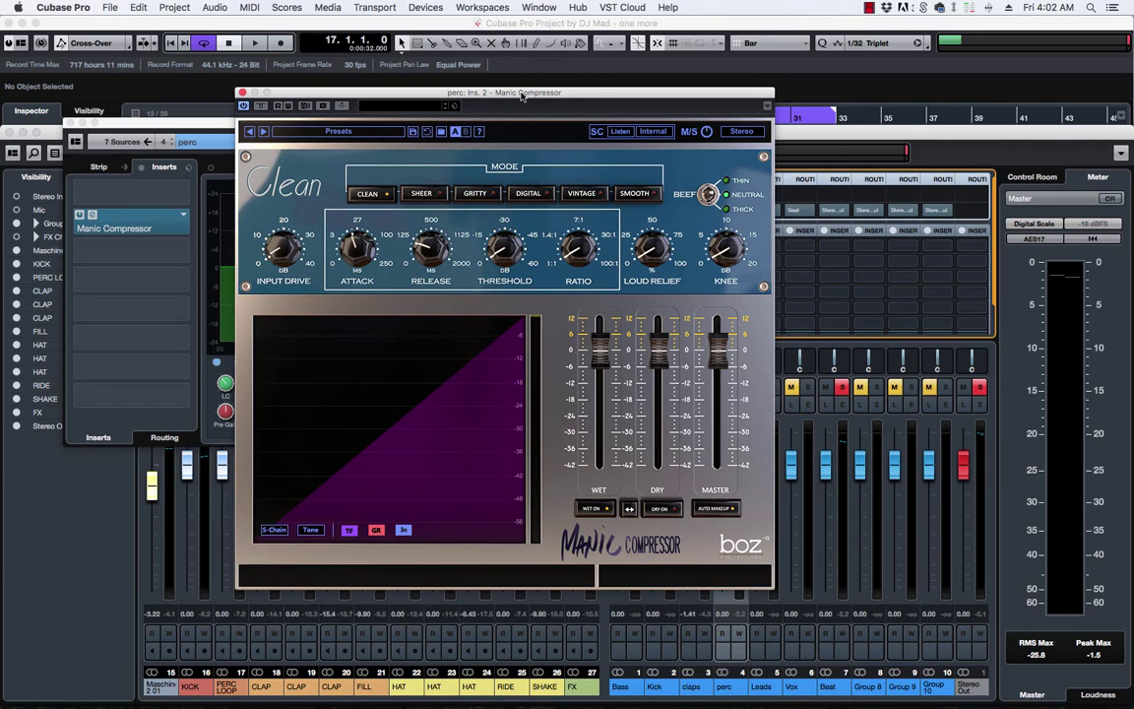
# Step: Try the compressor's Sheer, Gritty, Digital, Vintage and Smooth modes and return to Clean
pyautogui.click(419, 195)
pyautogui.click(366, 192)
pyautogui.click(423, 194)
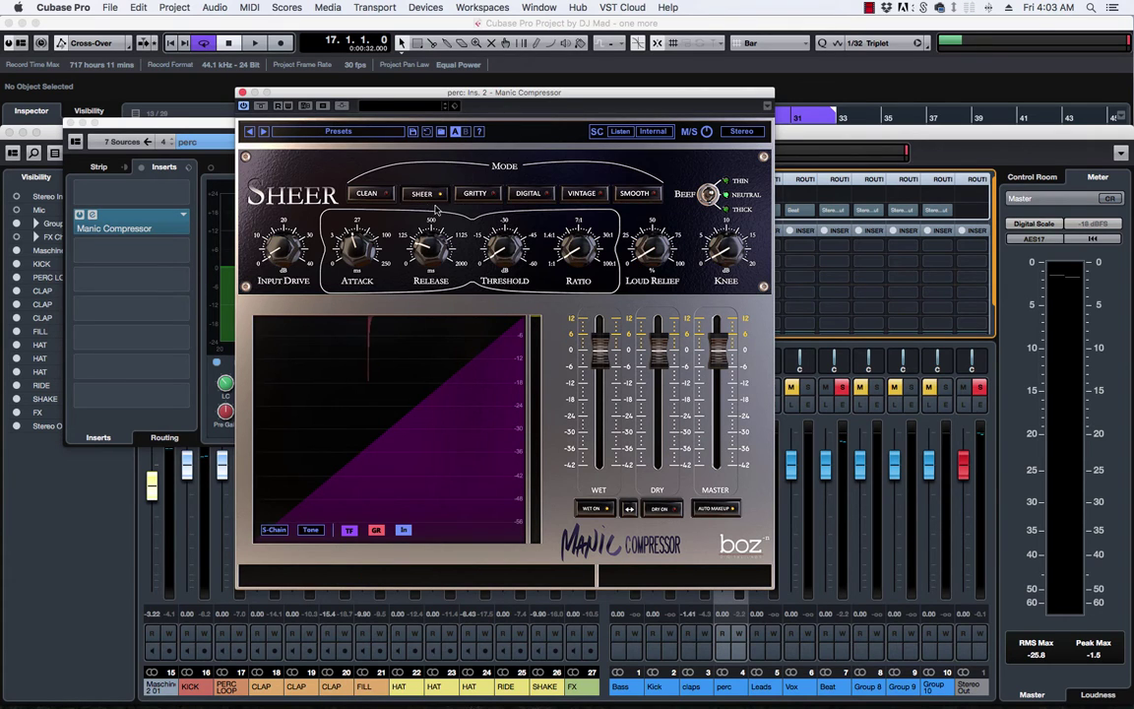
pyautogui.click(477, 193)
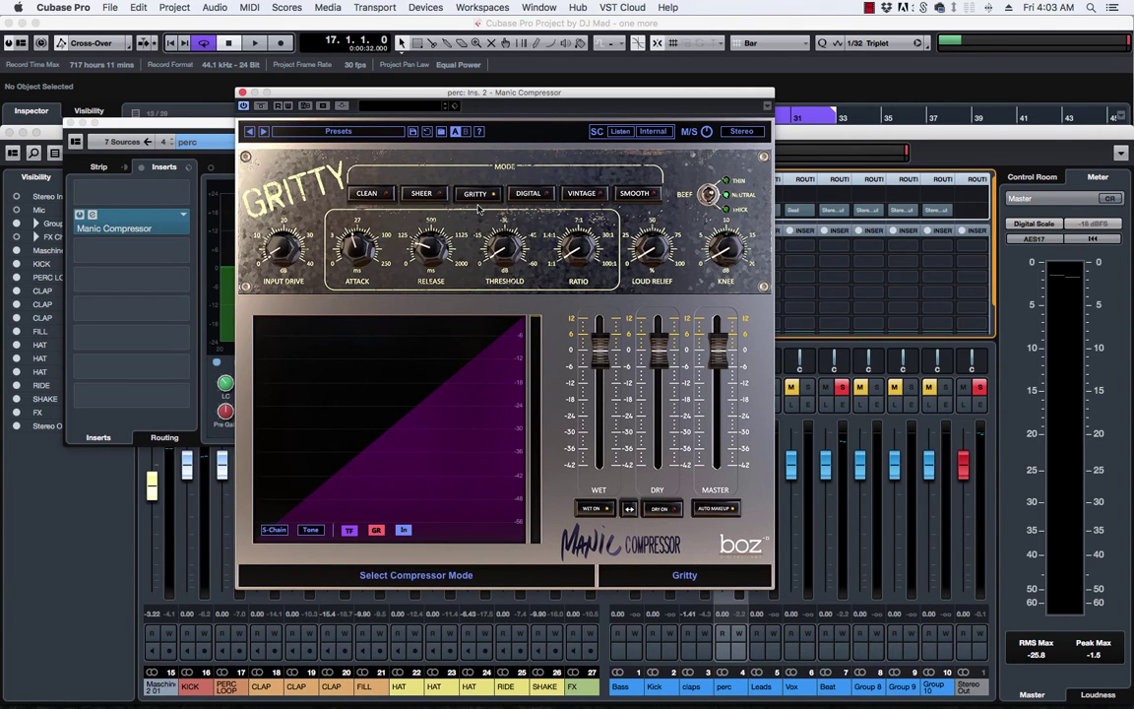
pyautogui.click(526, 194)
pyautogui.click(581, 194)
pyautogui.click(636, 195)
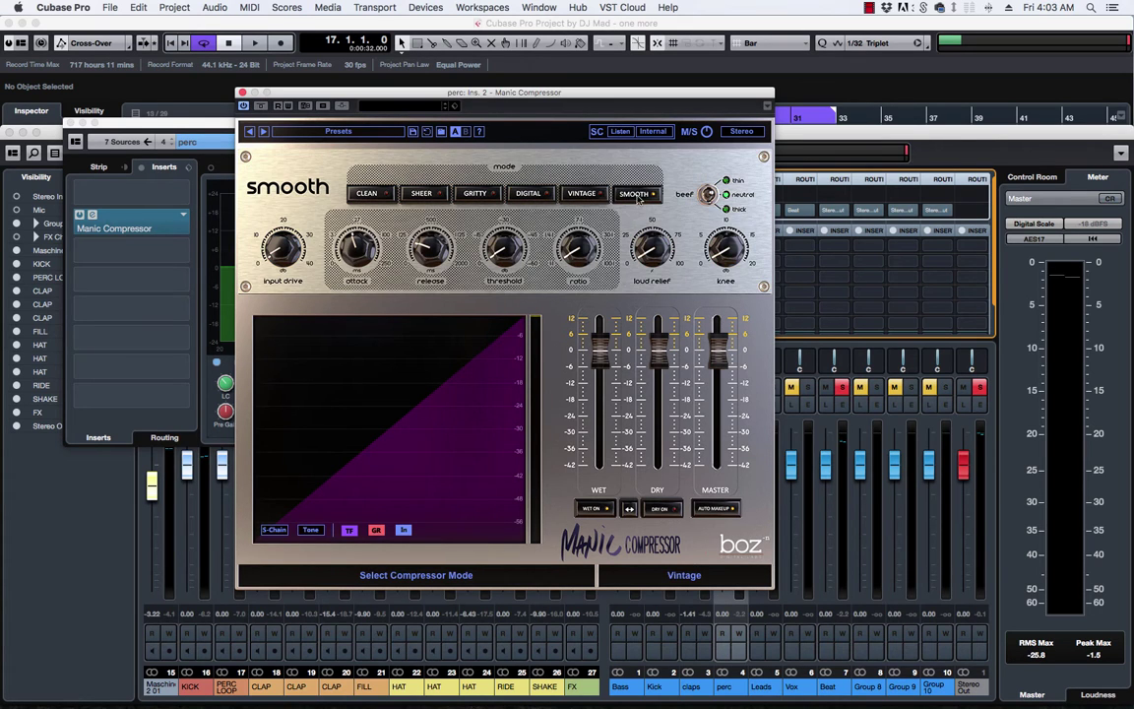
pyautogui.click(528, 194)
pyautogui.click(581, 194)
pyautogui.click(421, 194)
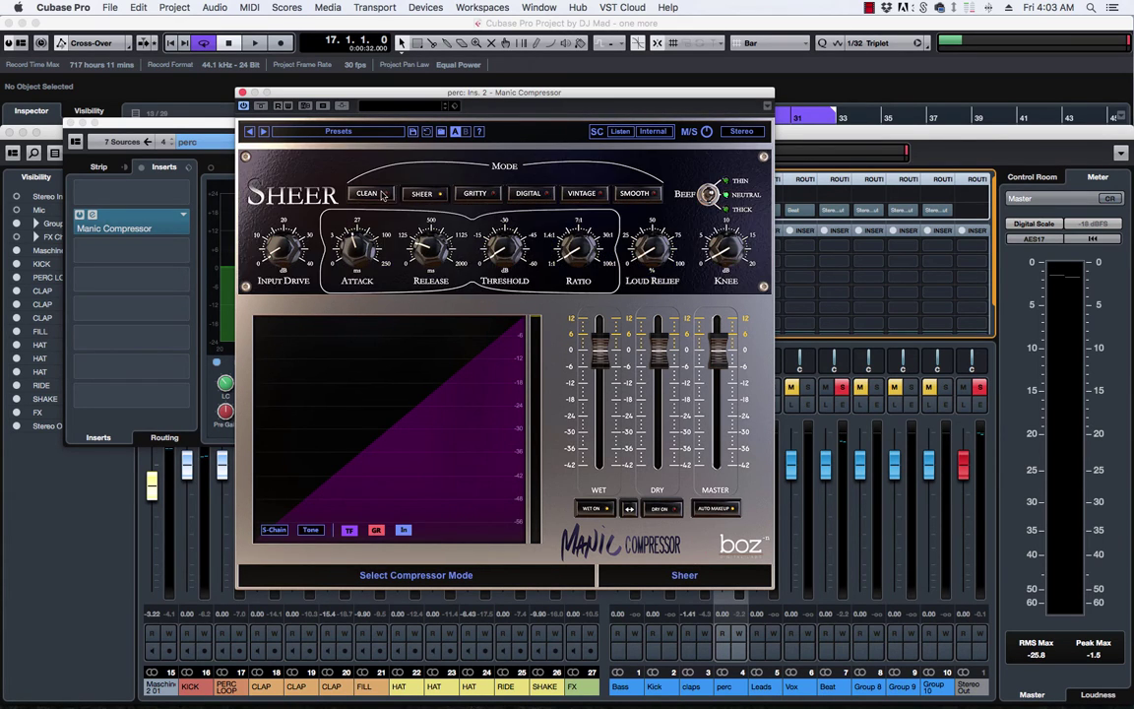
pyautogui.click(369, 195)
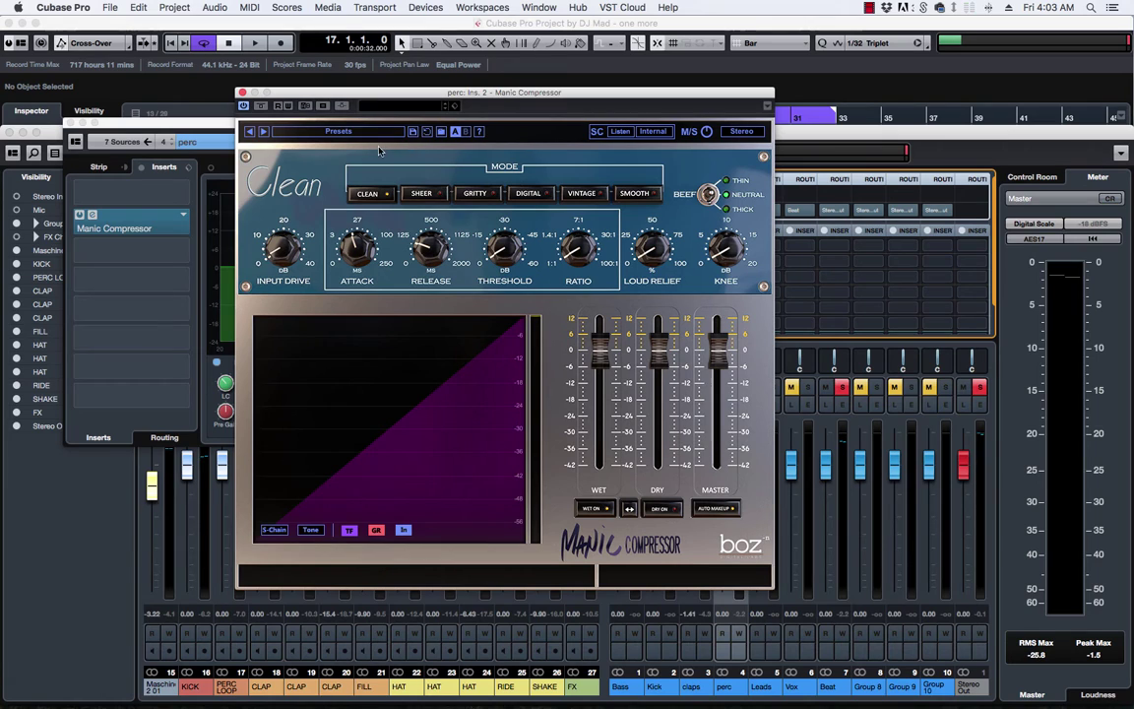
# Step: Load the Bus - Glue preset from the compressor's Drums presets
pyautogui.click(352, 131)
pyautogui.moveTo(290, 164)
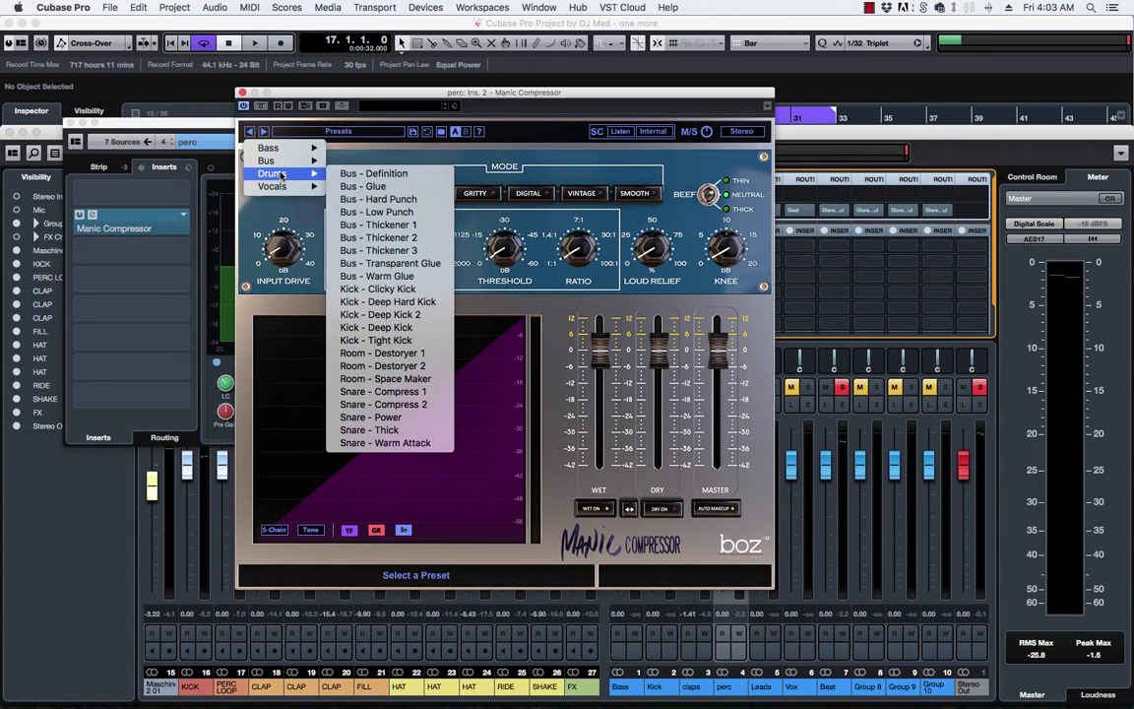
pyautogui.click(364, 186)
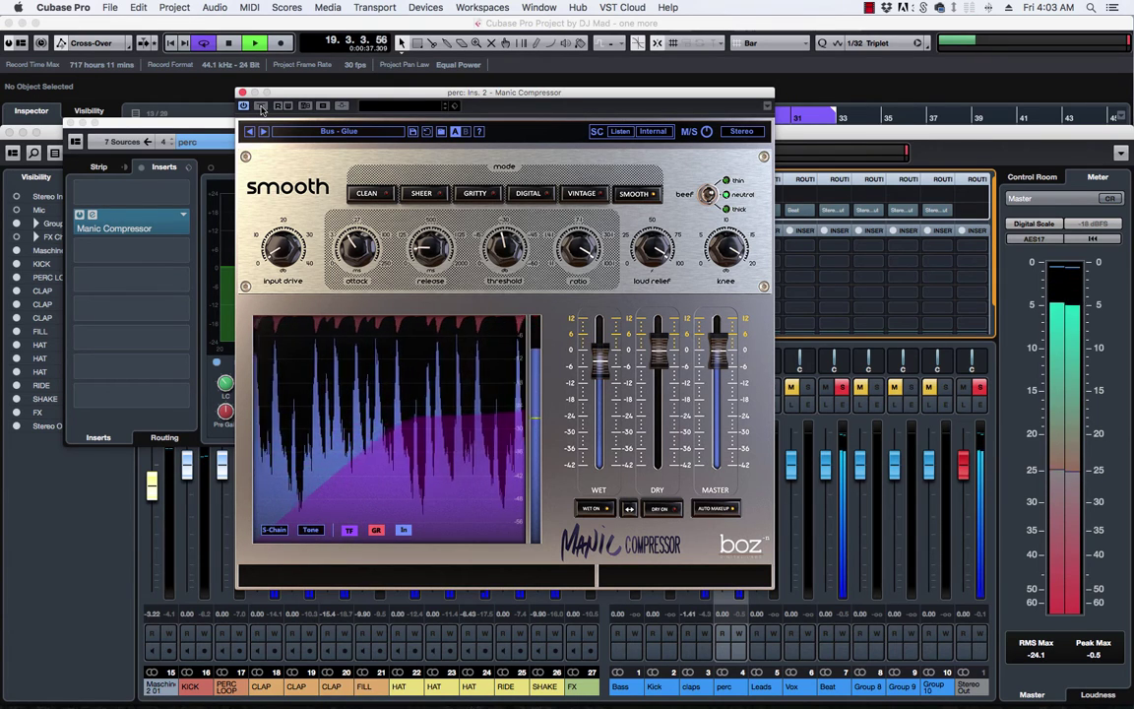
# Step: Compare the perc group's sound with the compressor bypassed and active during playback, and stop playback
pyautogui.click(260, 106)
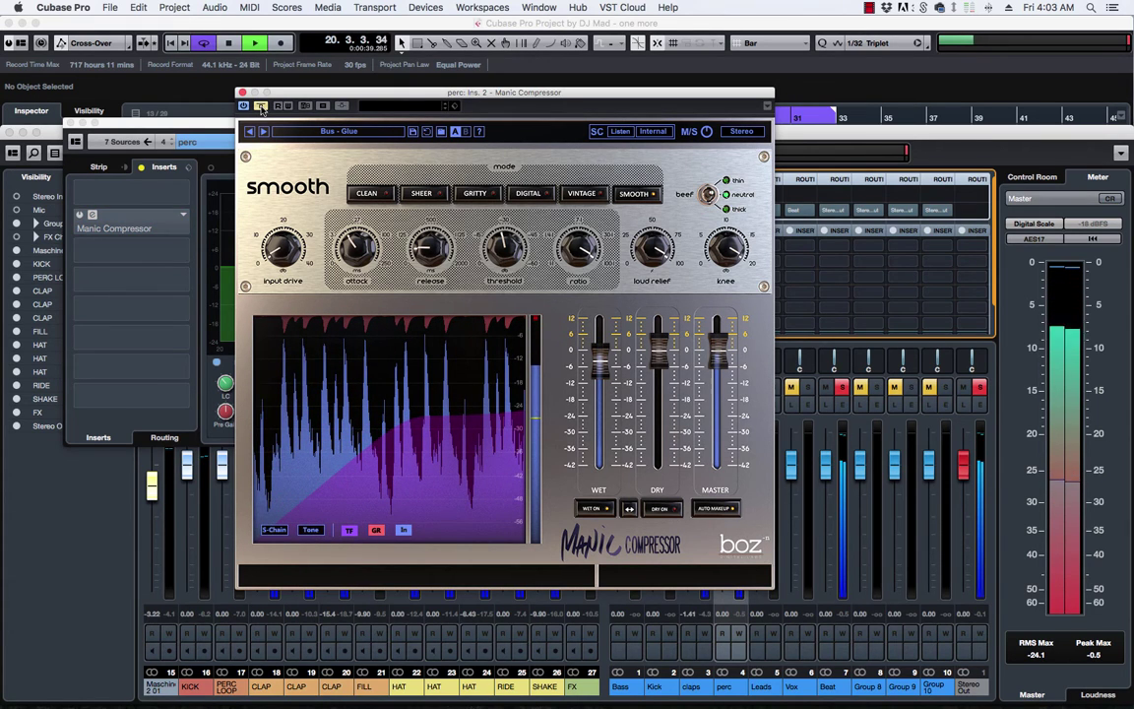
pyautogui.click(260, 107)
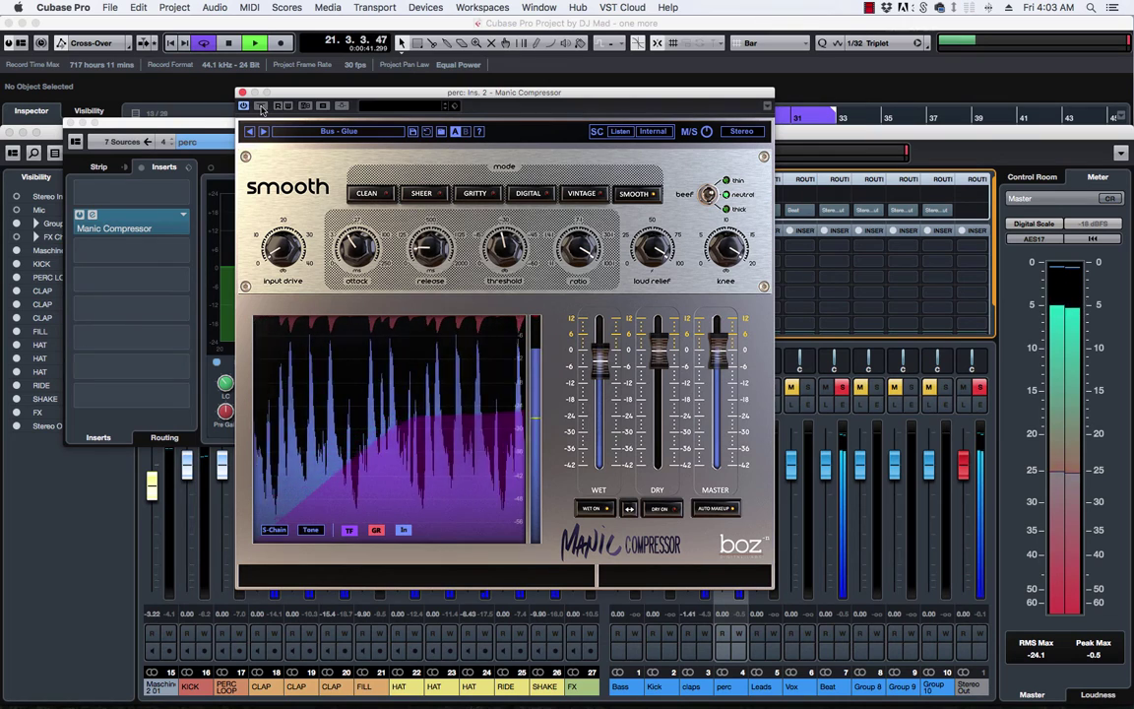
pyautogui.click(261, 106)
pyautogui.click(261, 106)
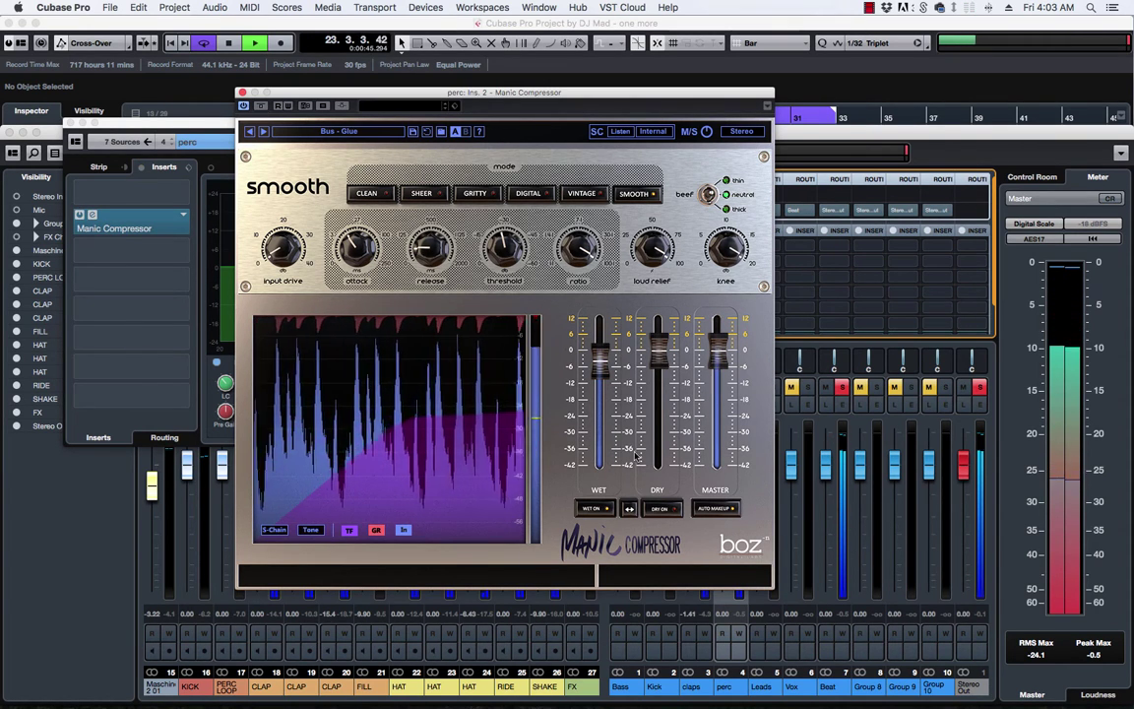
pyautogui.press('space')
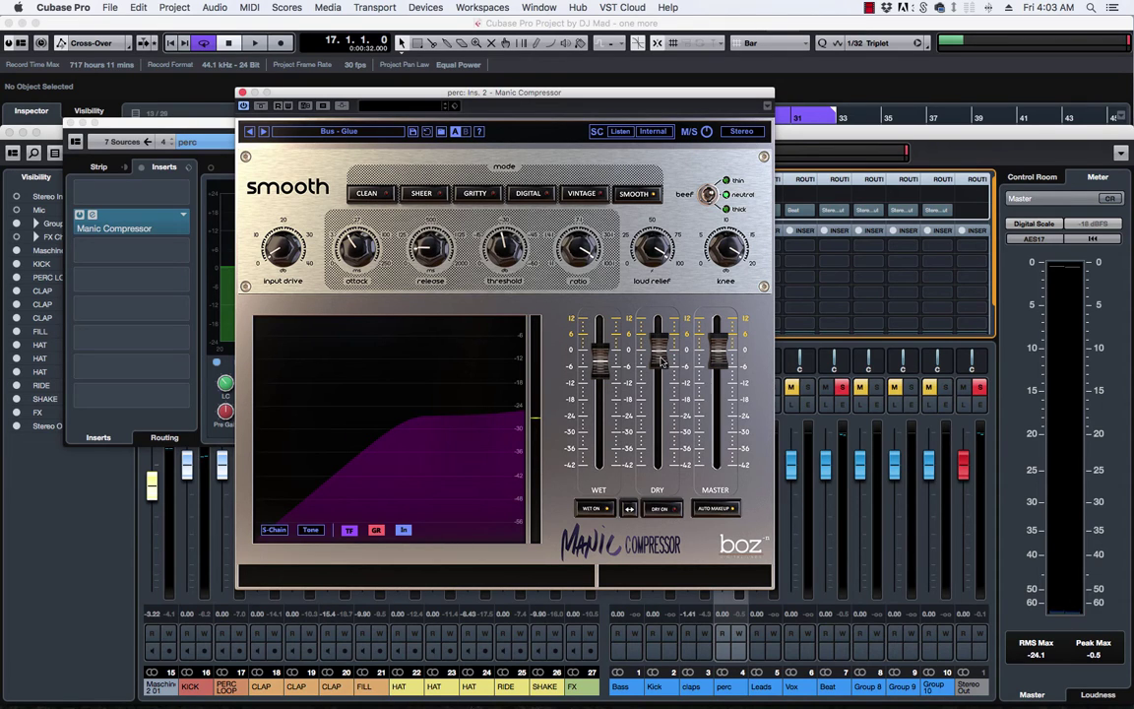
# Step: Audition the compressor's dry output during playback, lower its level to about -20 dB, and stop with the dry output switched off
pyautogui.press('space')
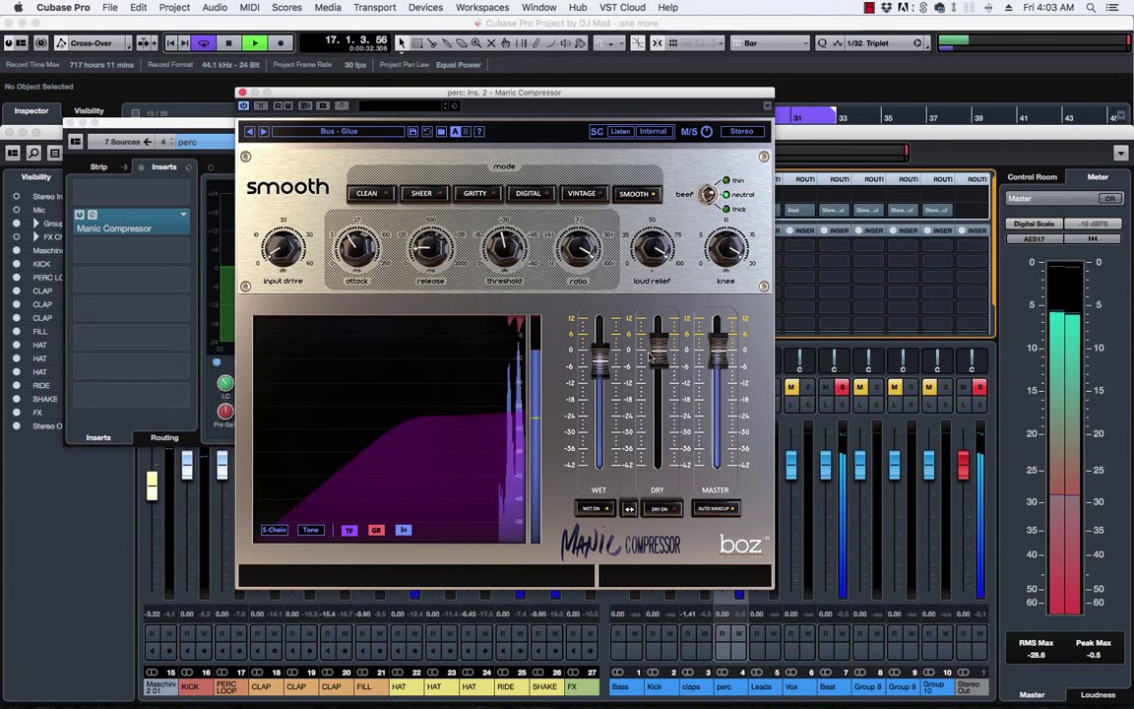
pyautogui.moveTo(658, 346); pyautogui.dragTo(659, 374)
pyautogui.press('space')
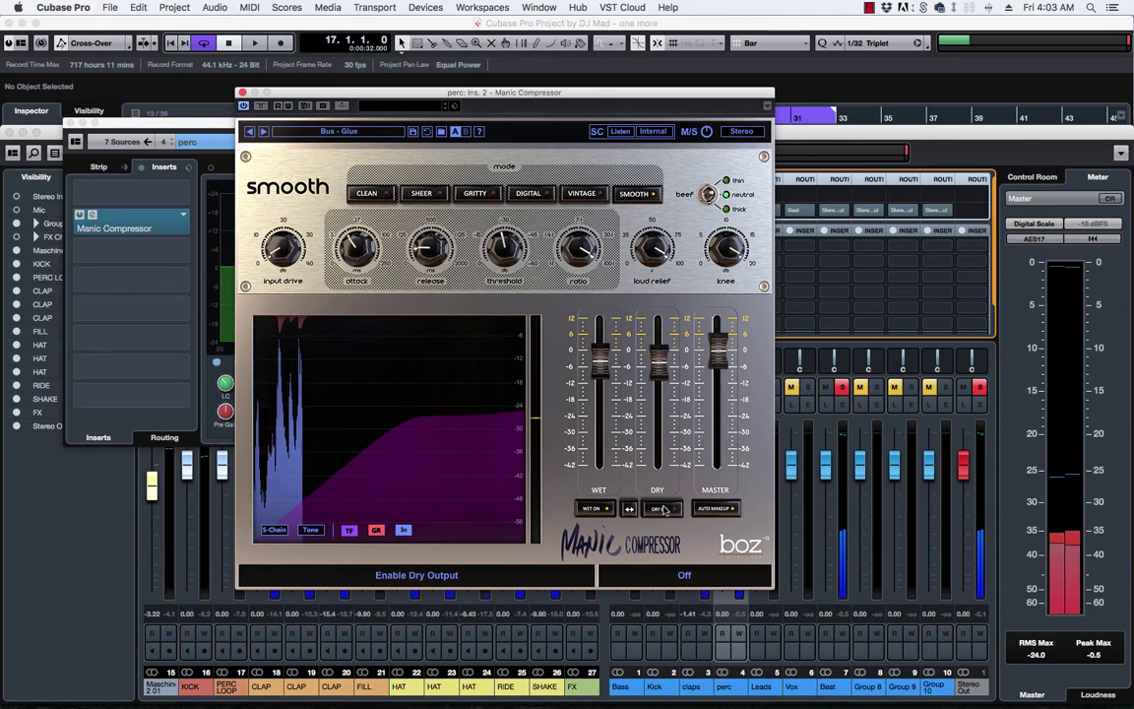
pyautogui.press('space')
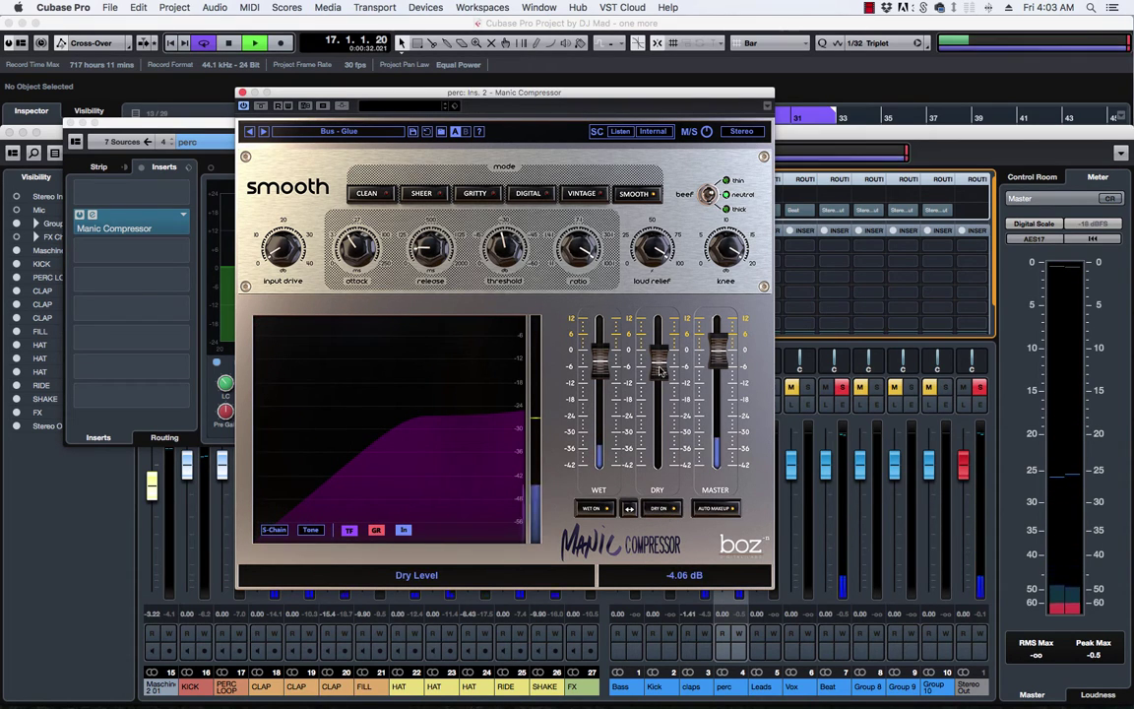
pyautogui.moveTo(659, 354); pyautogui.dragTo(660, 404)
pyautogui.press('space')
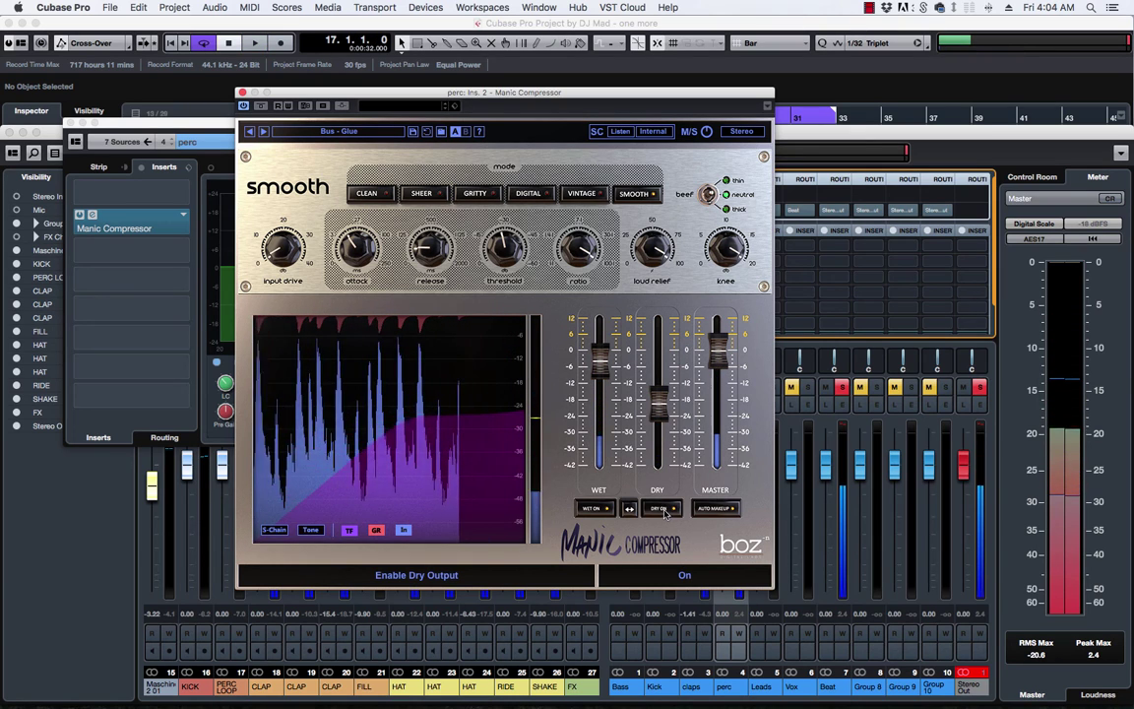
# Step: Lower the compressor's master level to about -3 dB while comparing its bypassed and active sound during playback
pyautogui.press('space')
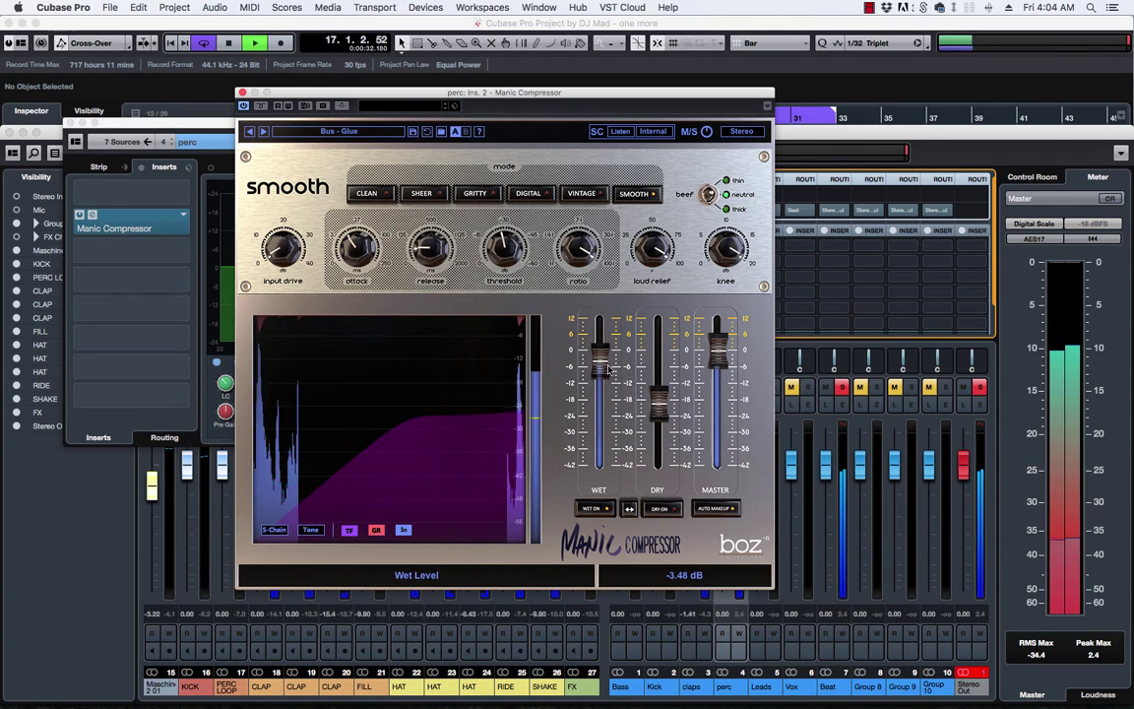
pyautogui.click(261, 107)
pyautogui.click(262, 107)
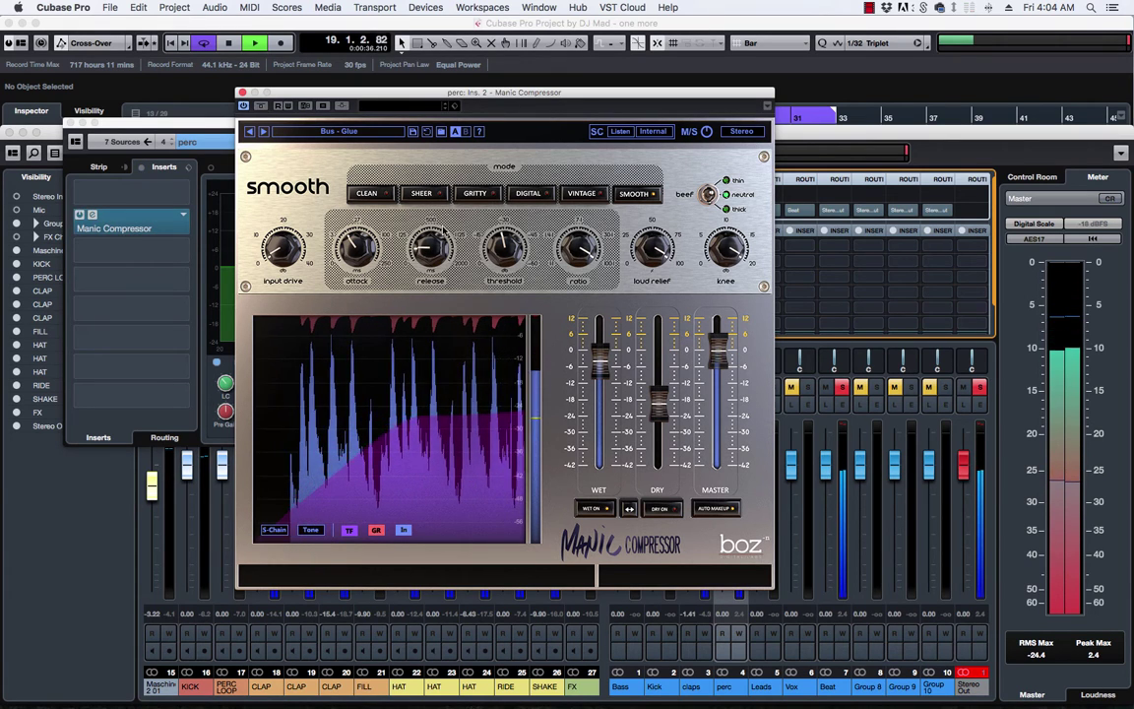
pyautogui.moveTo(722, 362); pyautogui.dragTo(721, 372)
pyautogui.click(261, 107)
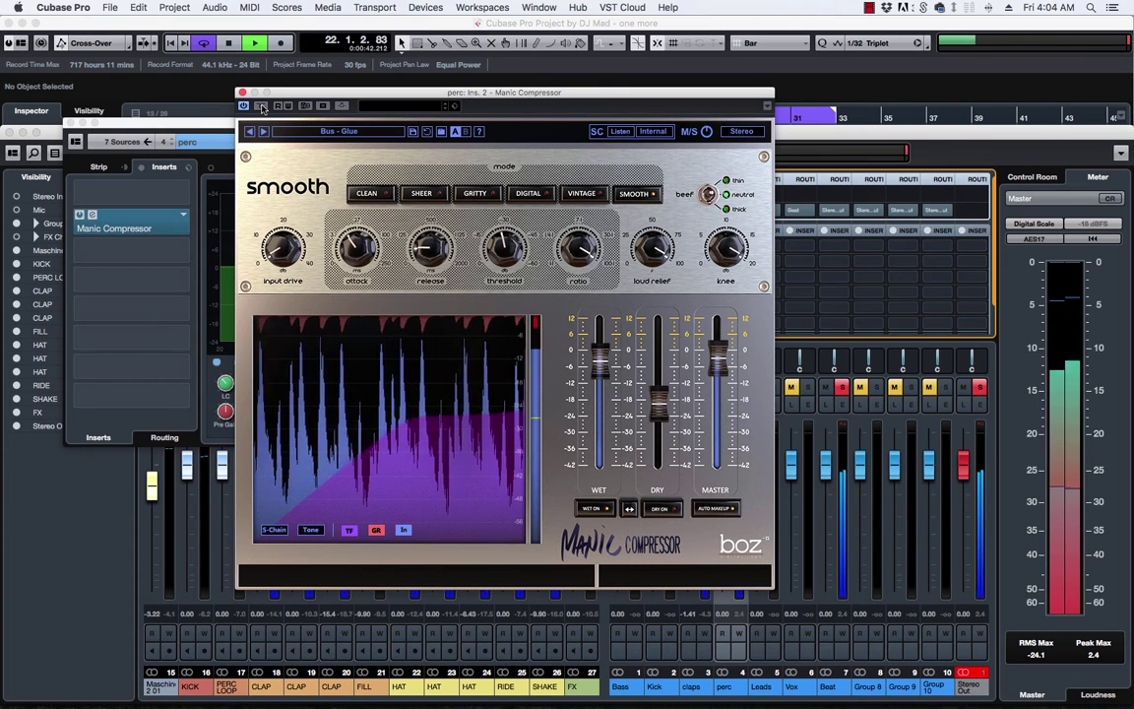
pyautogui.click(262, 107)
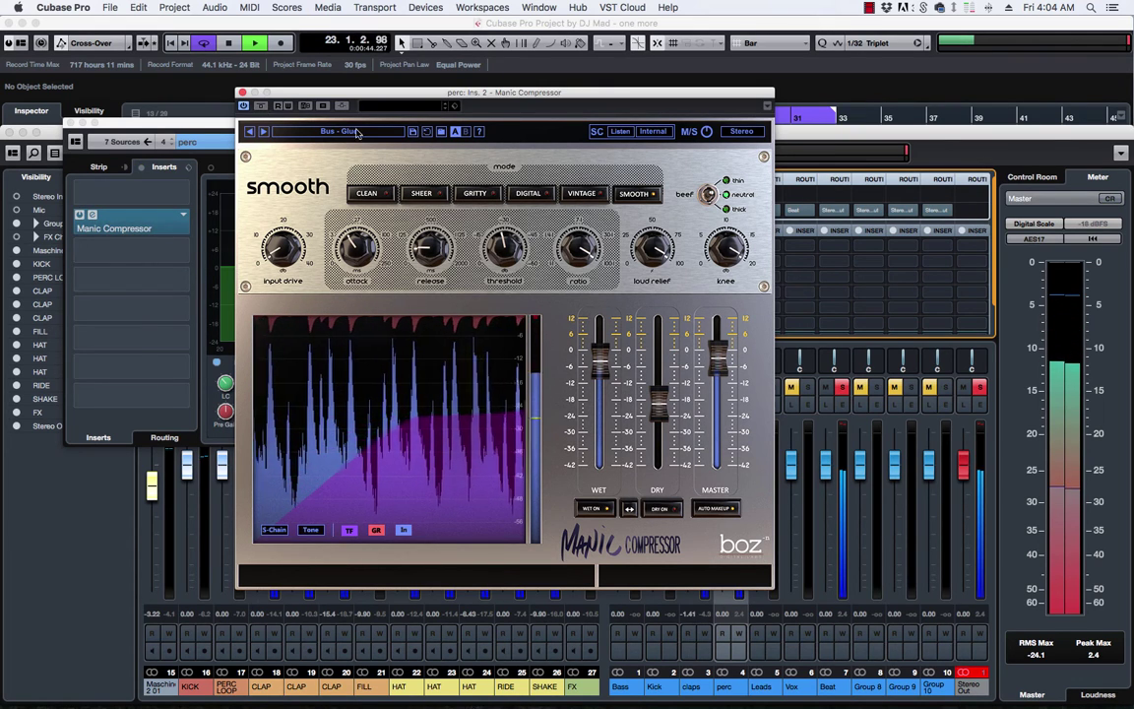
# Step: Stop playback, raise the compressor's master level slightly to about -2 dB, and close the plug-in window
pyautogui.press('space')
pyautogui.moveTo(719, 357); pyautogui.dragTo(716, 354)
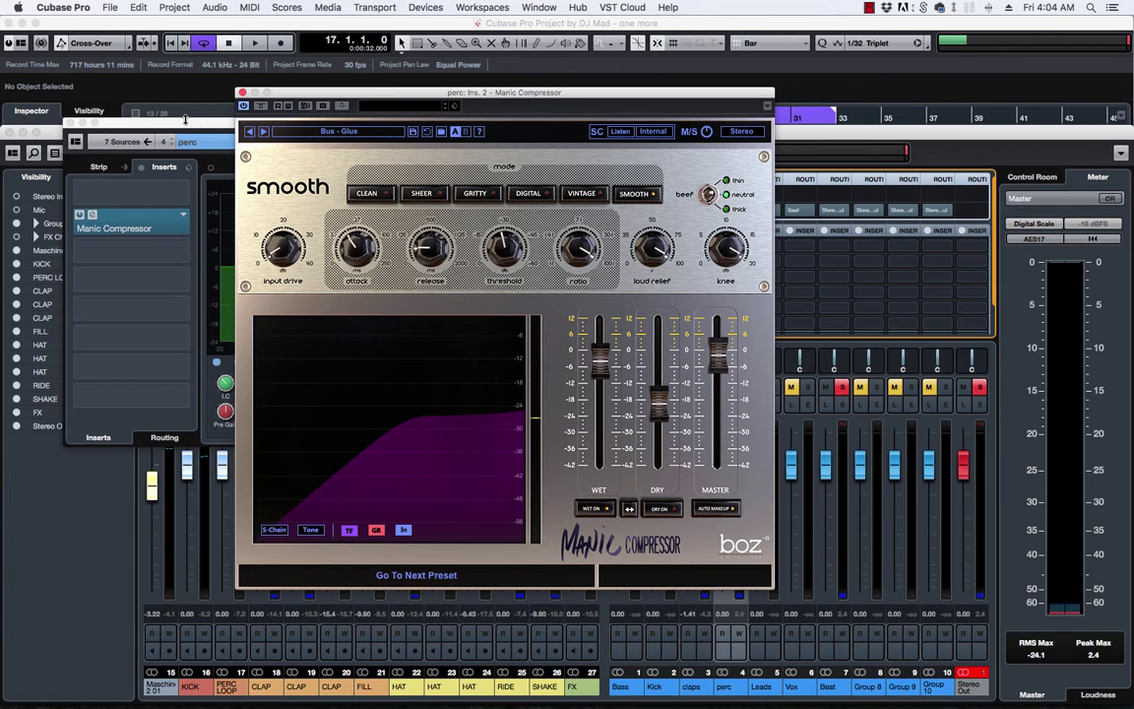
pyautogui.click(242, 93)
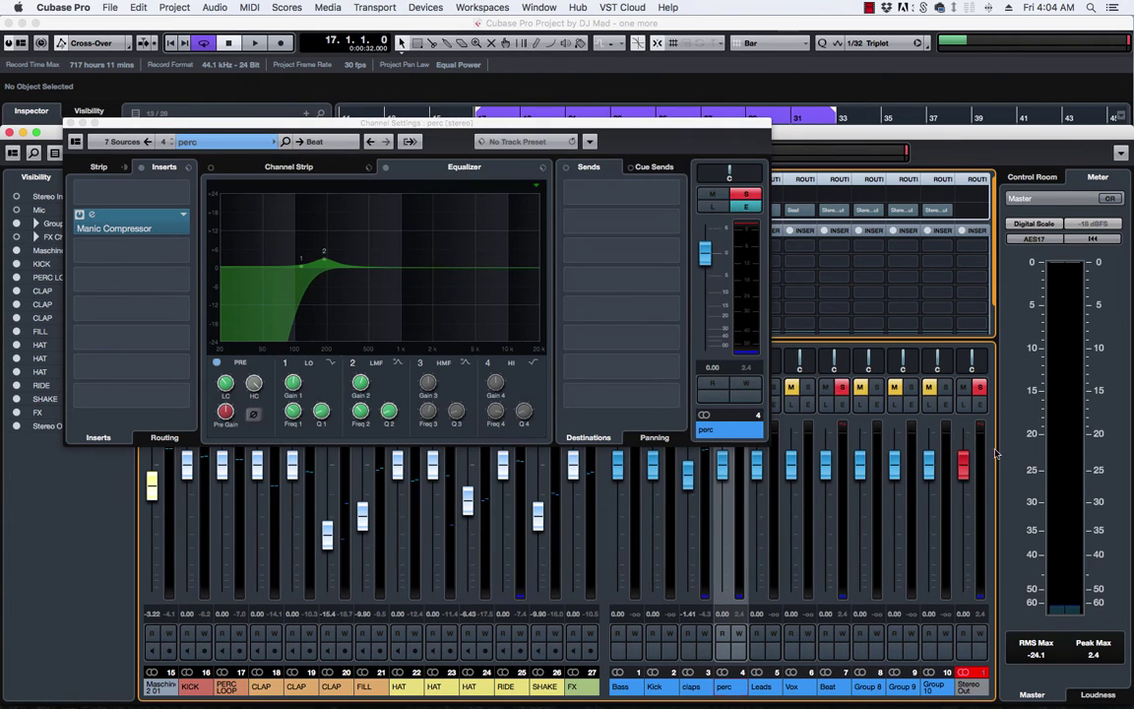
# Step: Turn off the Beat group's solo, play the full mix while repositioning the perc channel settings window, and stop playback
pyautogui.click(844, 389)
pyautogui.press('space')
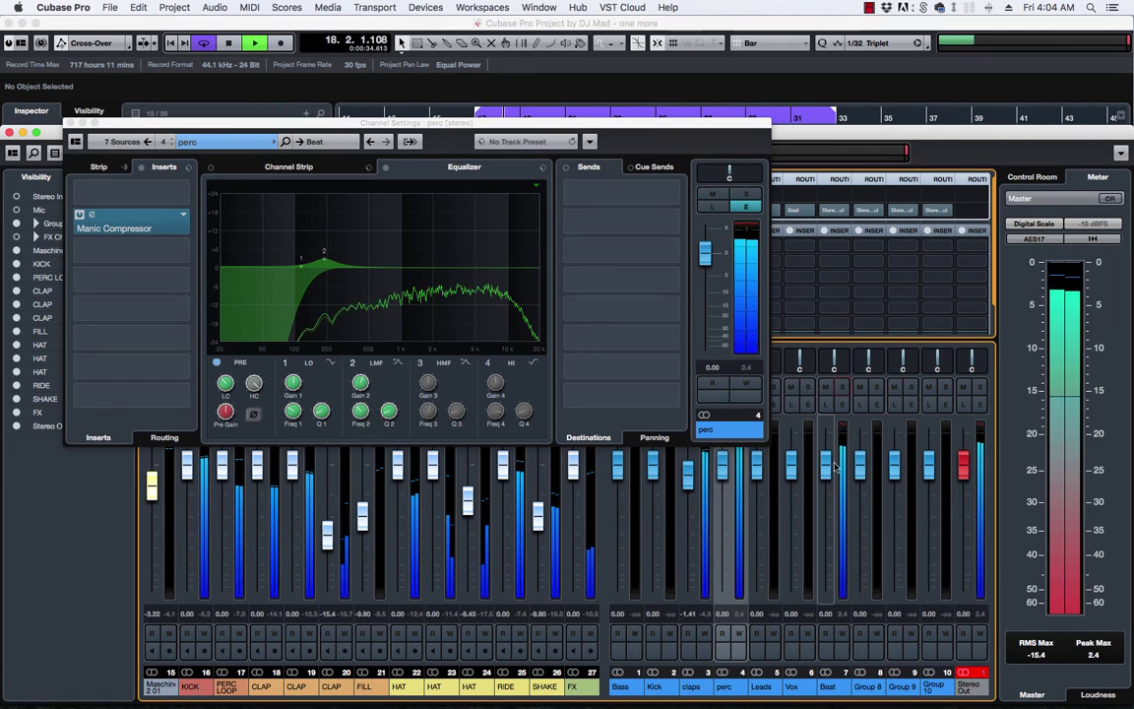
pyautogui.moveTo(689, 124); pyautogui.dragTo(593, 135)
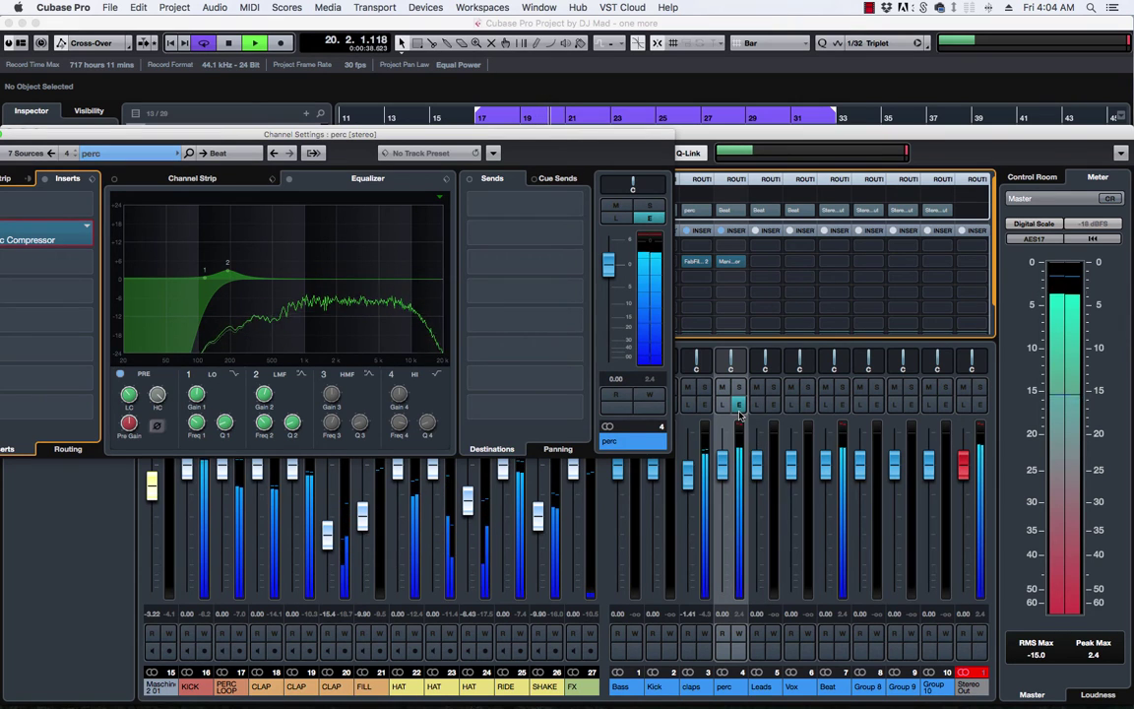
pyautogui.moveTo(489, 137); pyautogui.dragTo(540, 120)
pyautogui.press('space')
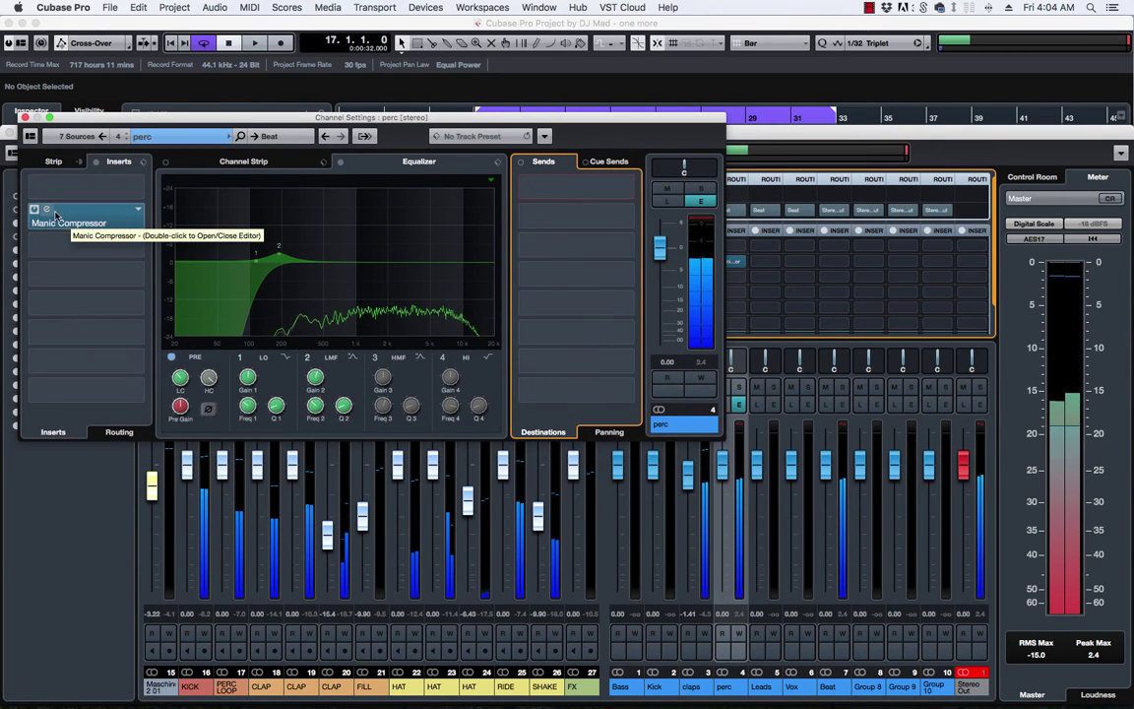
# Step: Reopen the perc group's Manic Compressor, raise its master level slightly during playback, stop, and close the plug-in and channel settings windows
pyautogui.click(48, 214)
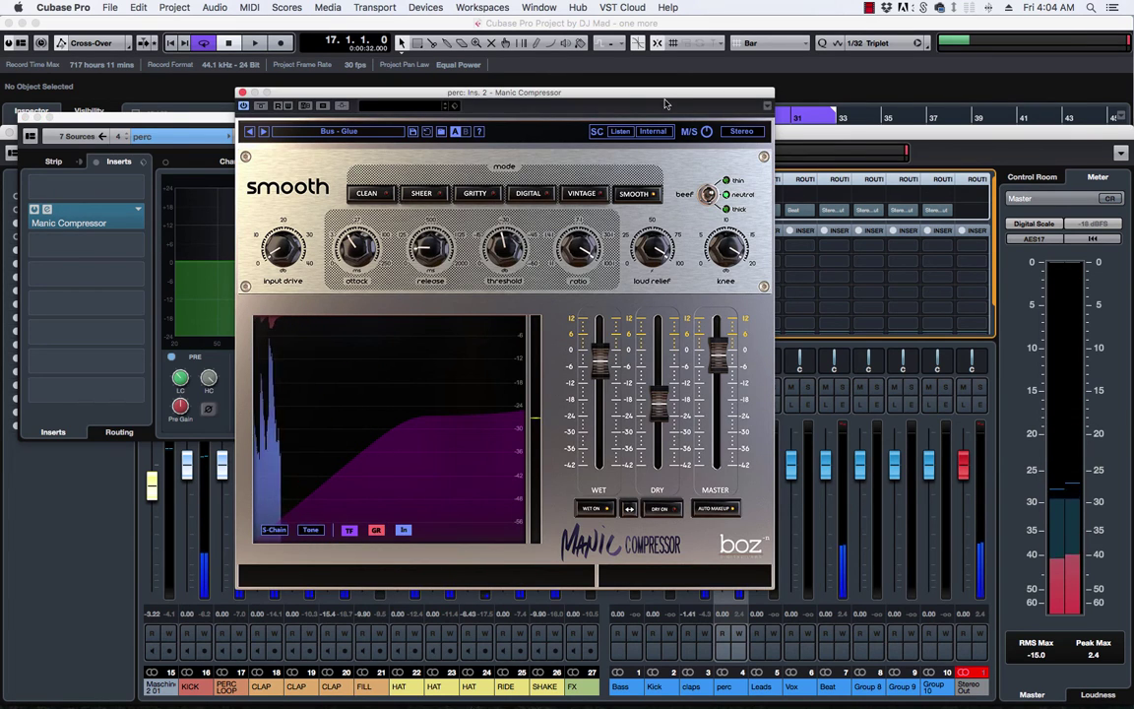
pyautogui.moveTo(651, 90); pyautogui.dragTo(535, 94)
pyautogui.press('space')
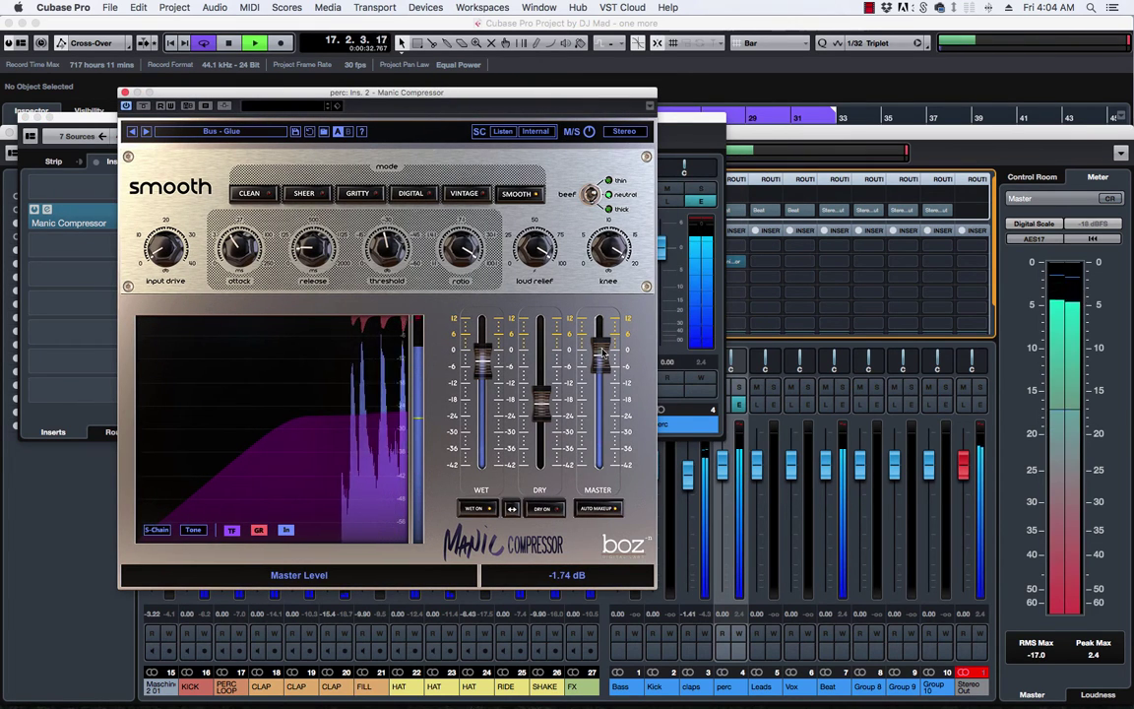
pyautogui.moveTo(604, 352); pyautogui.dragTo(603, 347)
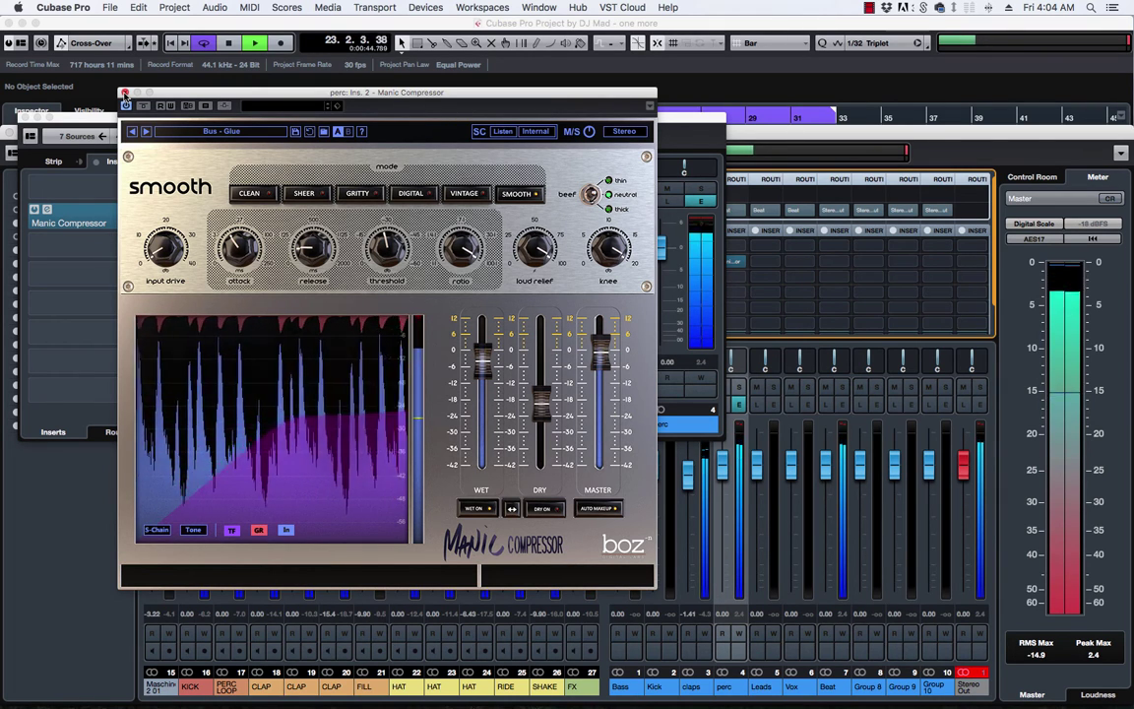
pyautogui.press('space')
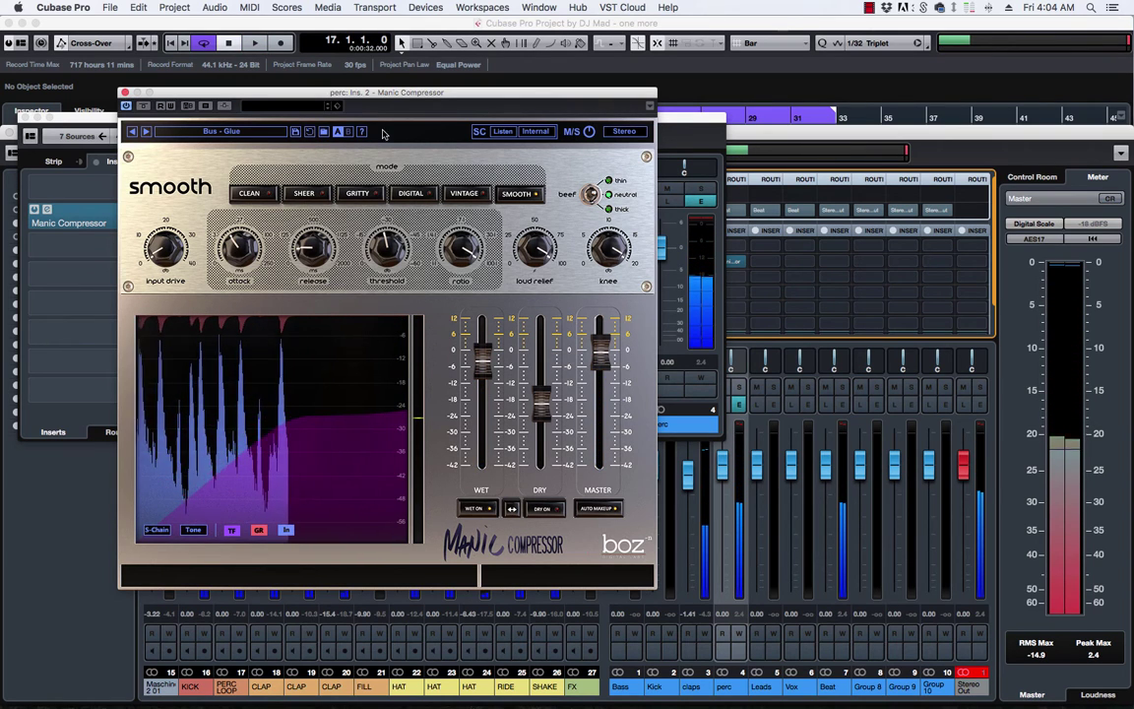
pyautogui.click(30, 120)
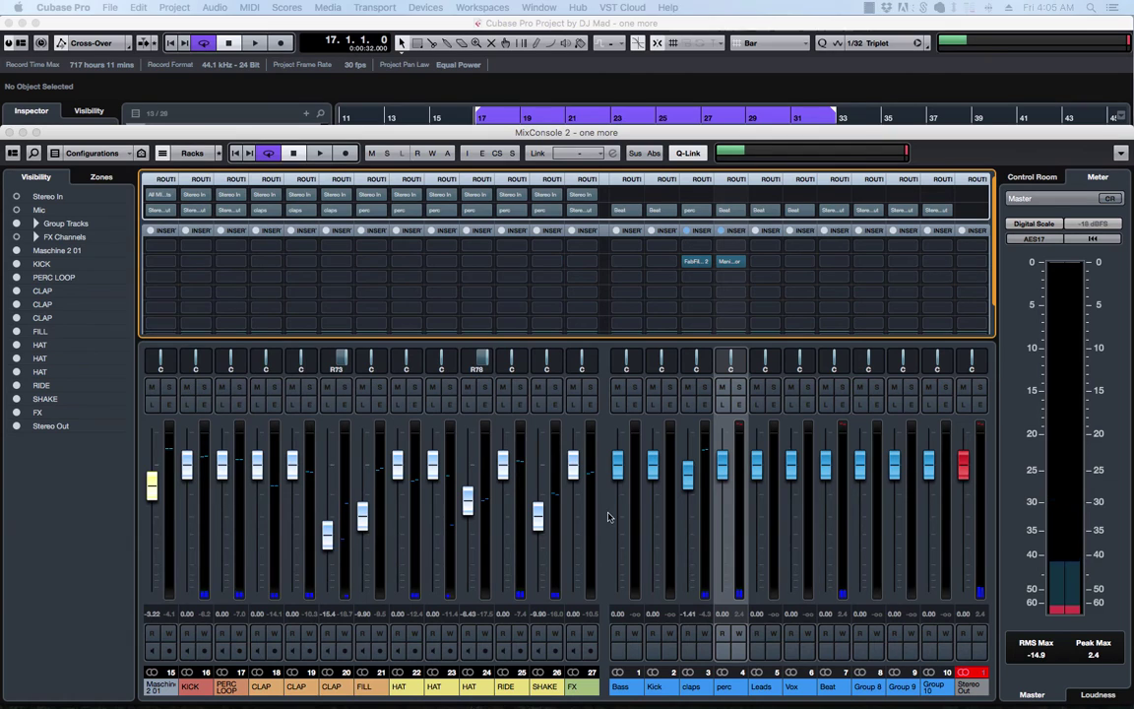
# Step: Play the mix, briefly solo the perc group and the PERC LOOP channel in turn, and stop playback
pyautogui.press('space')
pyautogui.click(740, 387)
pyautogui.click(742, 388)
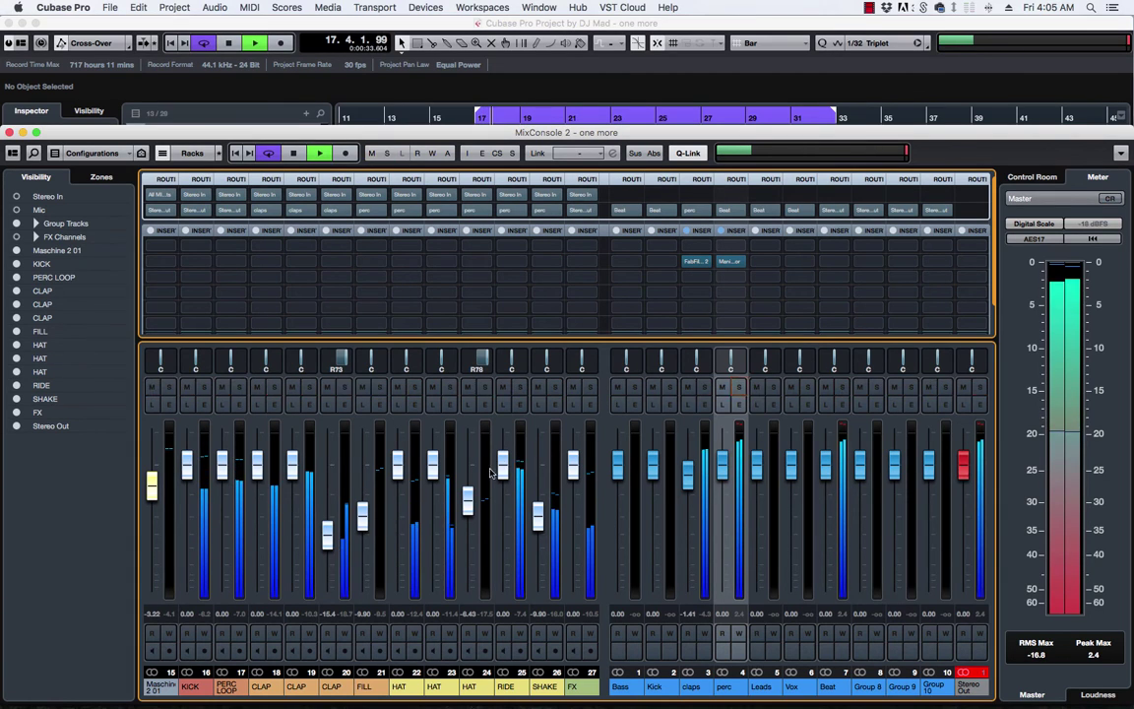
pyautogui.click(226, 686)
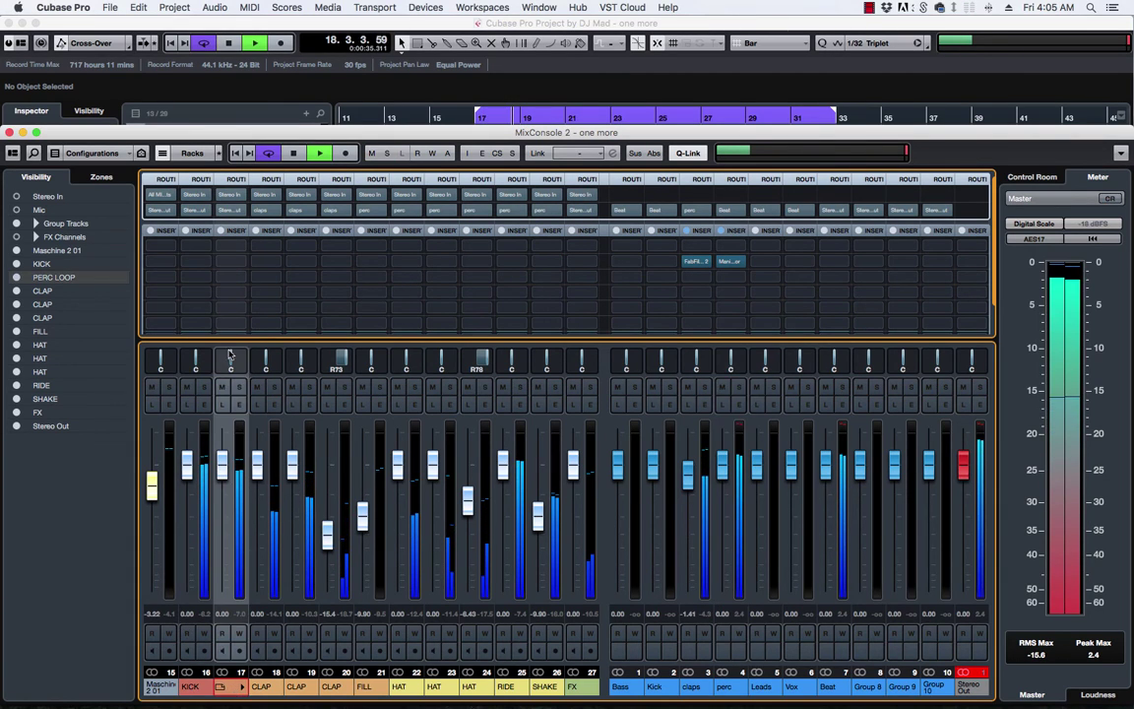
pyautogui.click(239, 387)
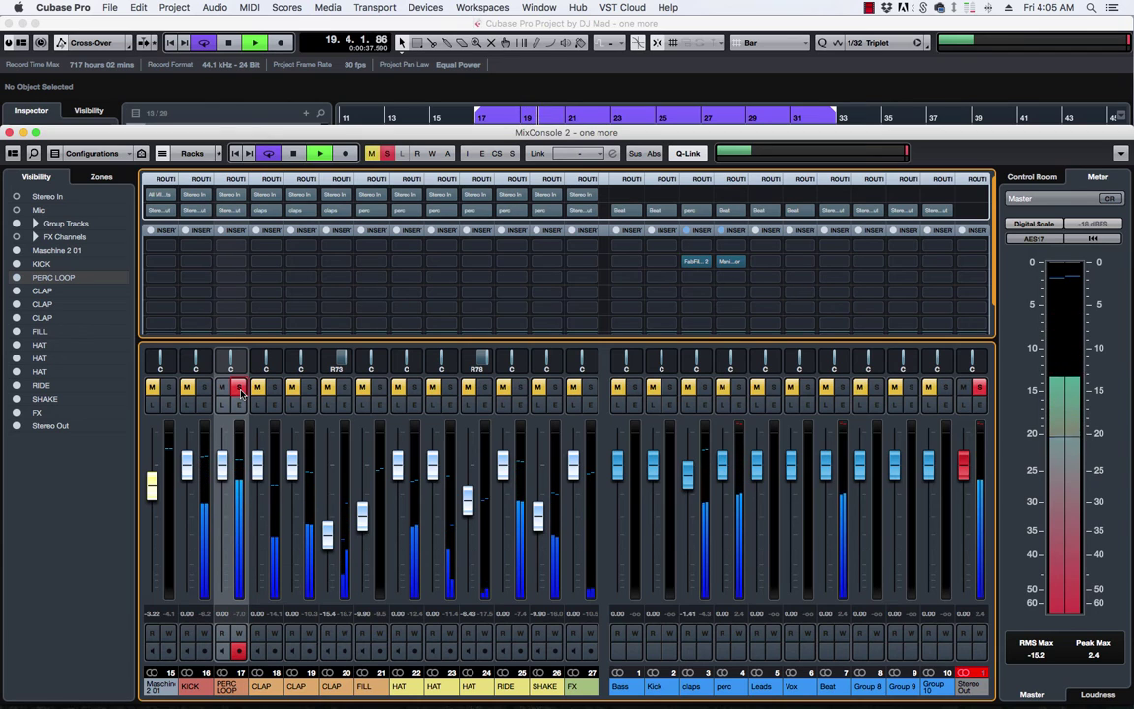
pyautogui.click(239, 387)
pyautogui.press('space')
# Step: Route the PERC LOOP channel's output to the perc group and check the group in solo during playback
pyautogui.click(241, 211)
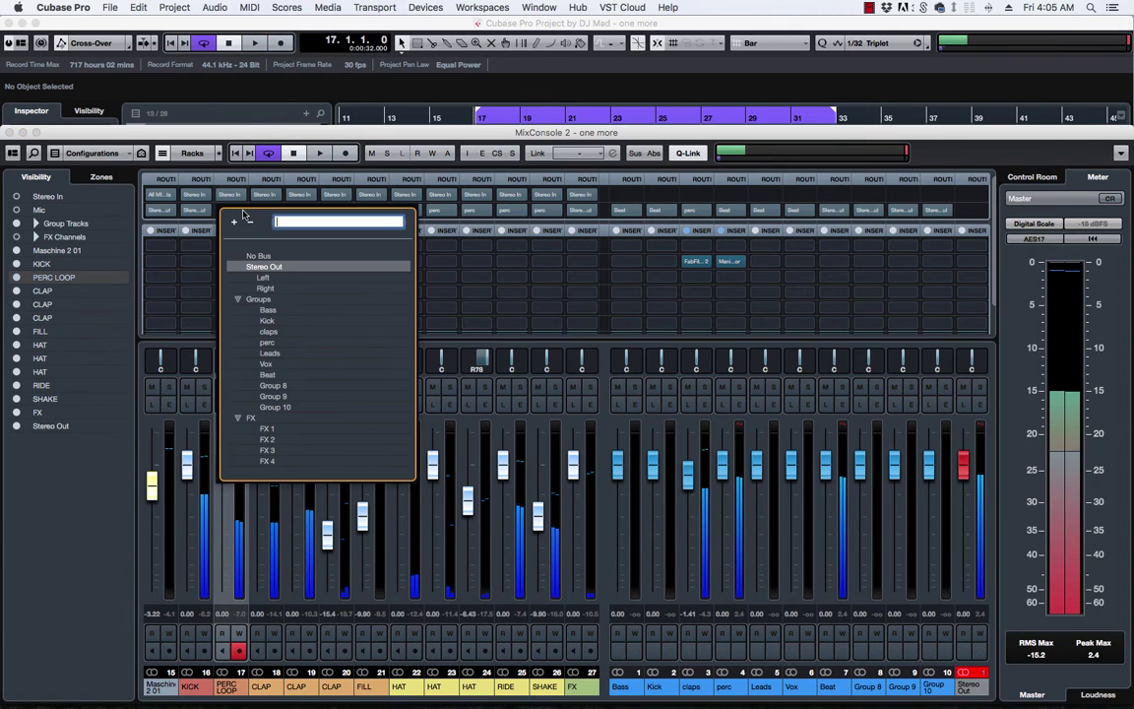
pyautogui.click(523, 449)
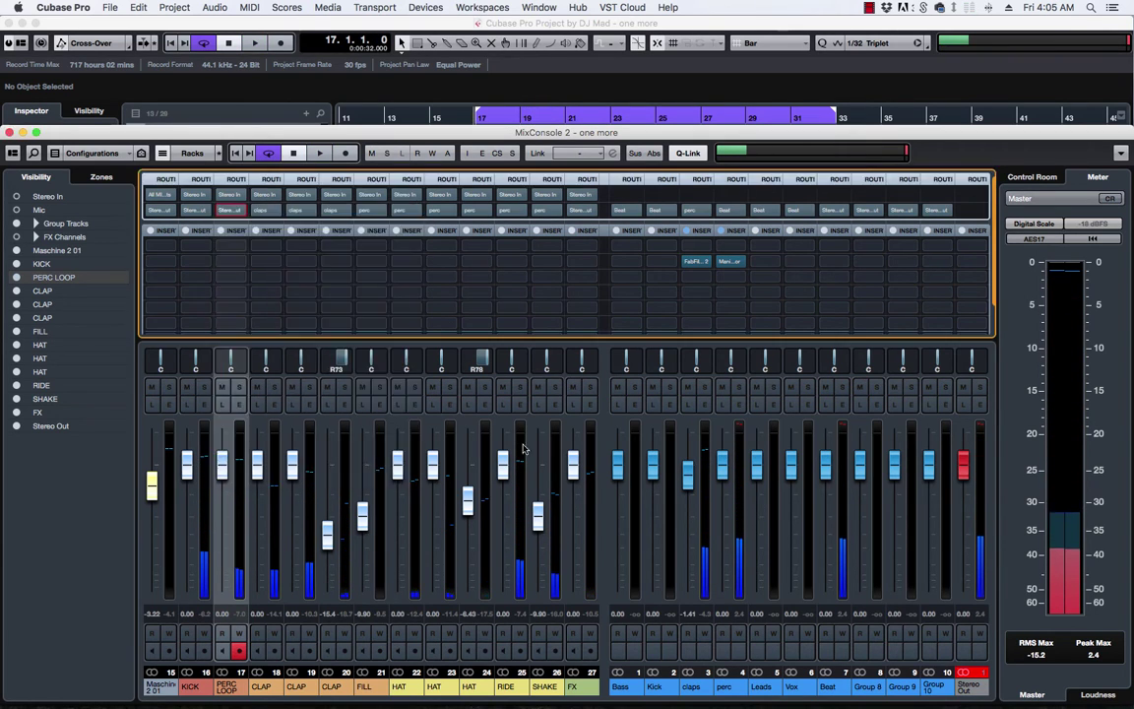
pyautogui.press('space')
pyautogui.click(740, 388)
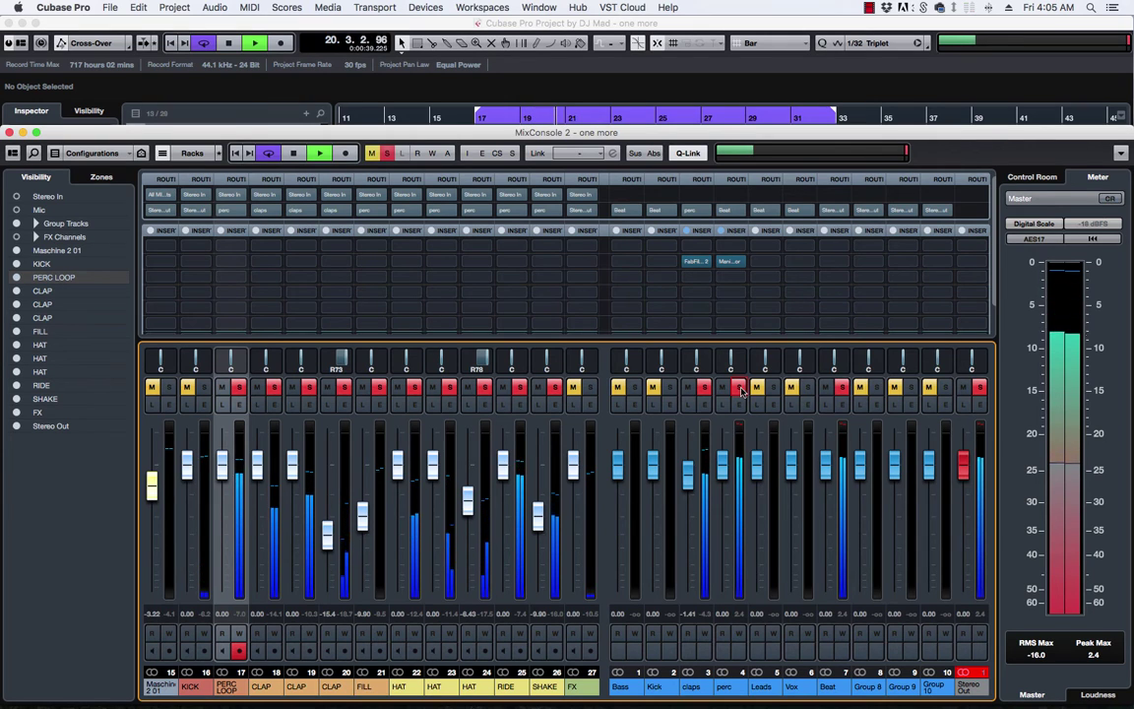
pyautogui.click(741, 387)
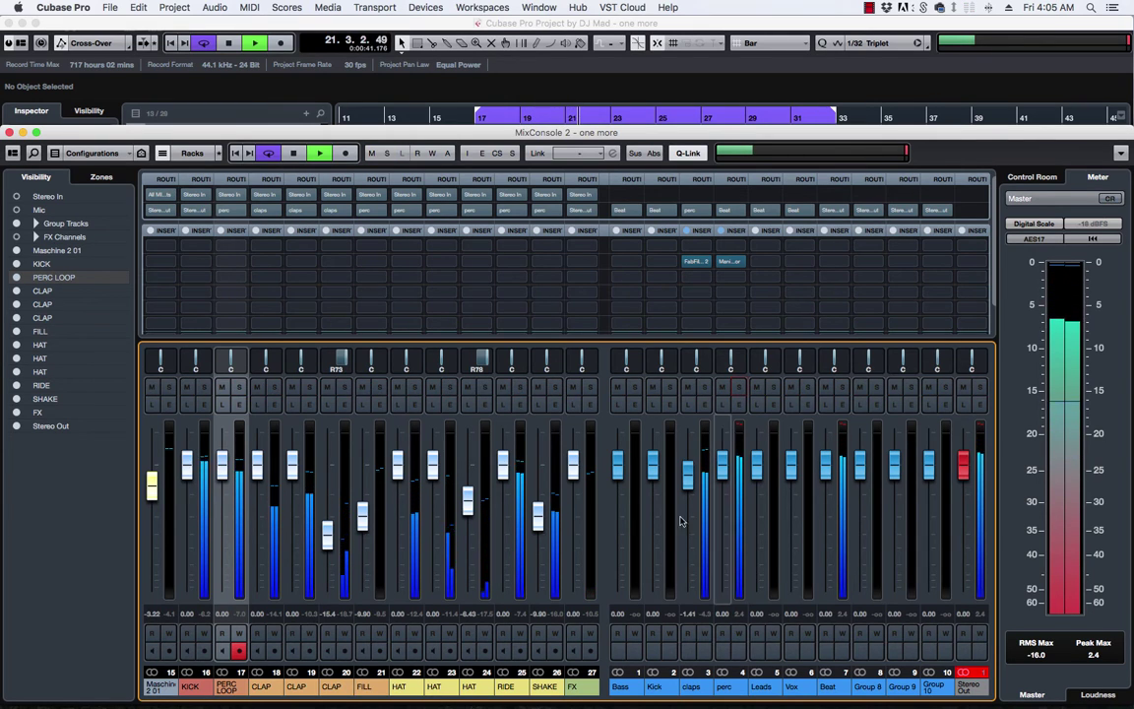
pyautogui.press('space')
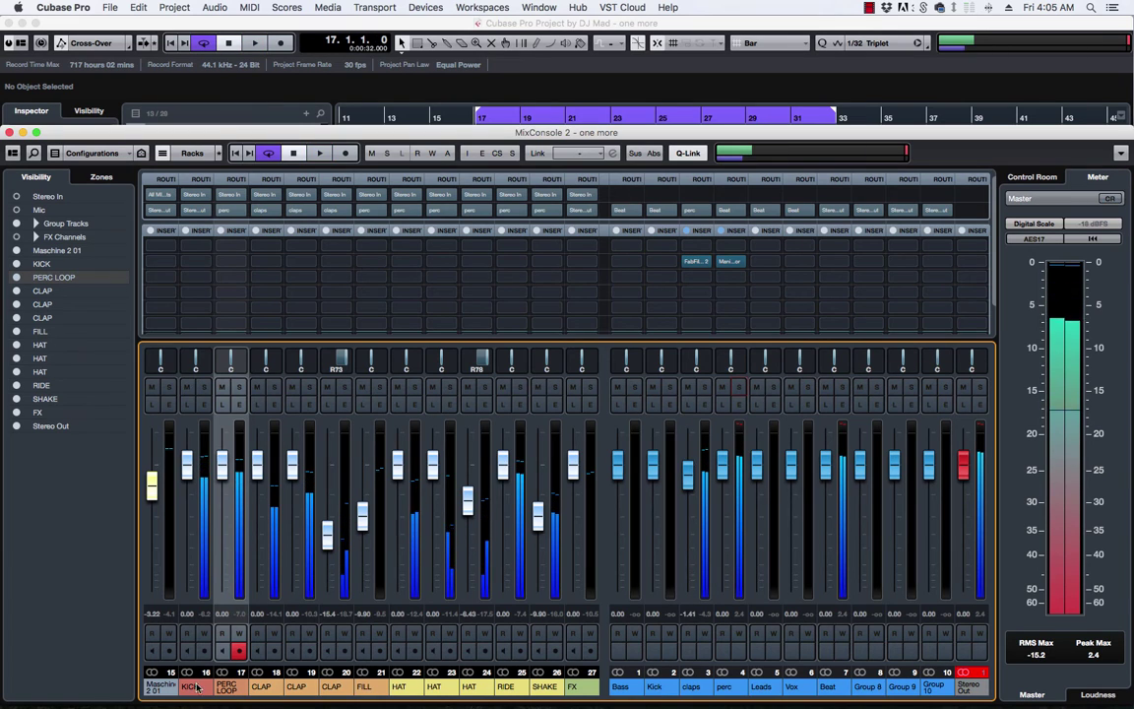
# Step: Route the KICK channel's output to the Kick group and listen to the mix
pyautogui.click(195, 686)
pyautogui.click(207, 211)
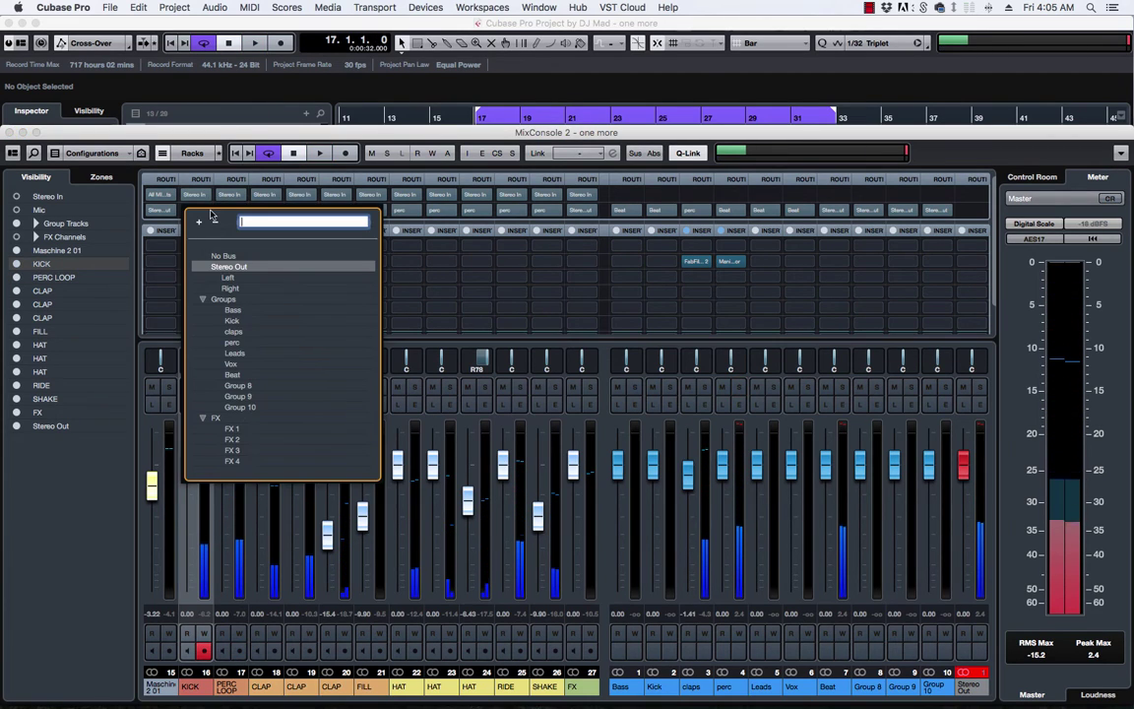
pyautogui.click(231, 321)
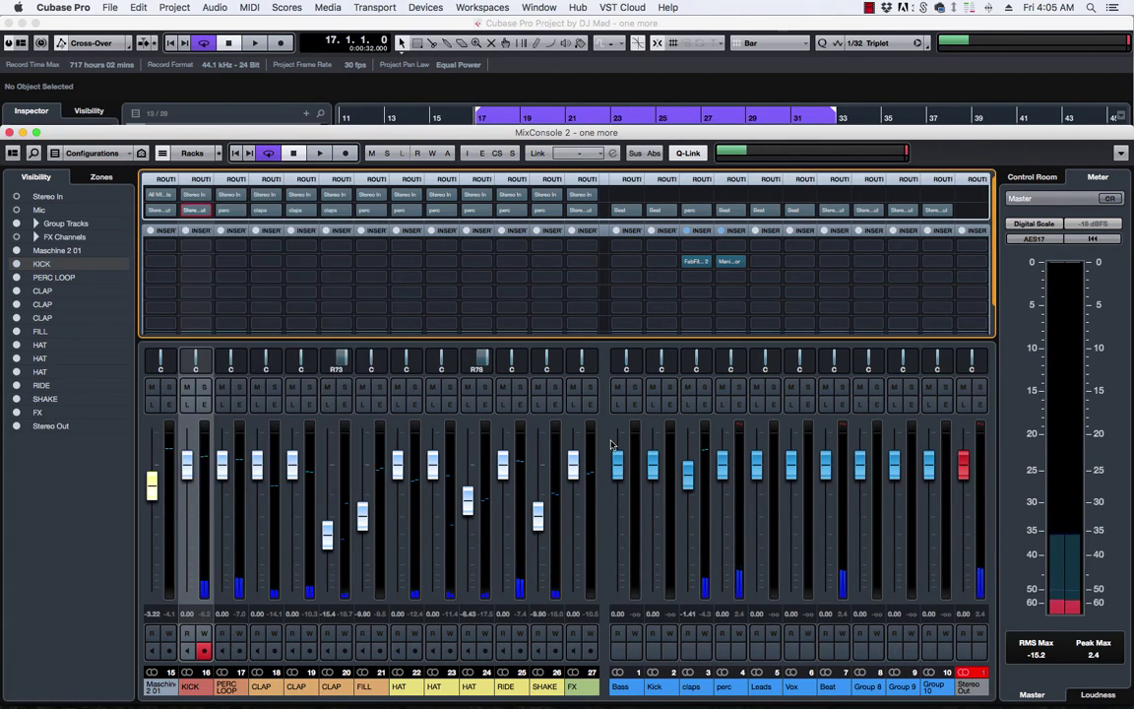
pyautogui.press('space')
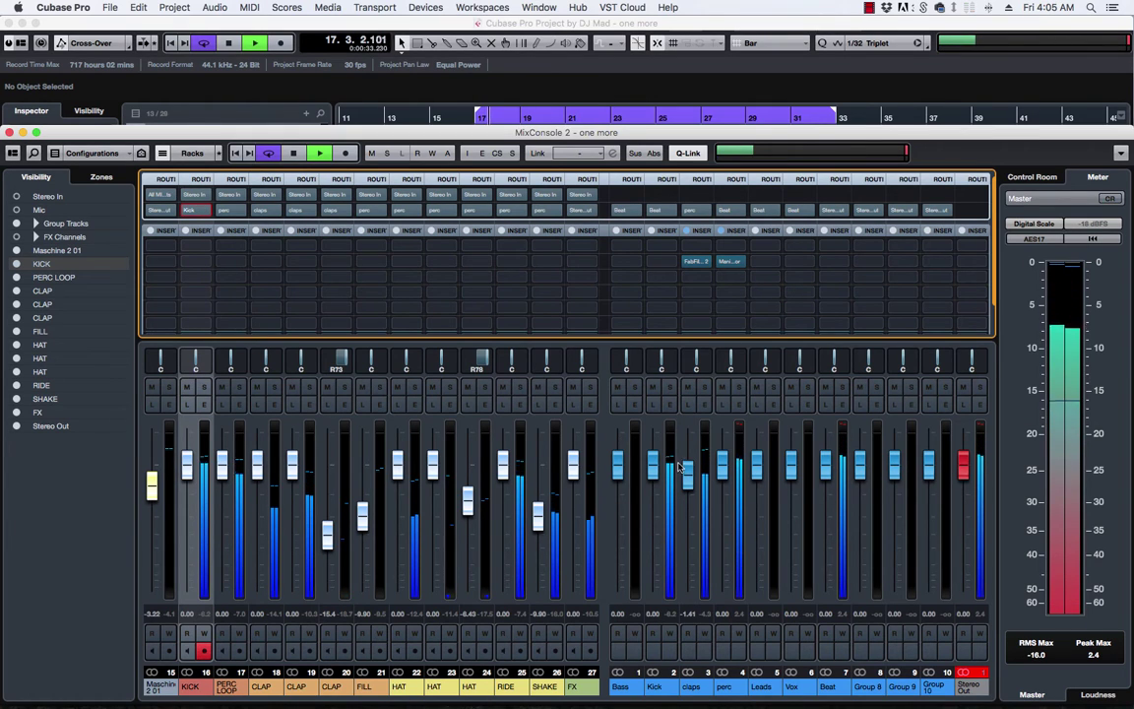
pyautogui.press('space')
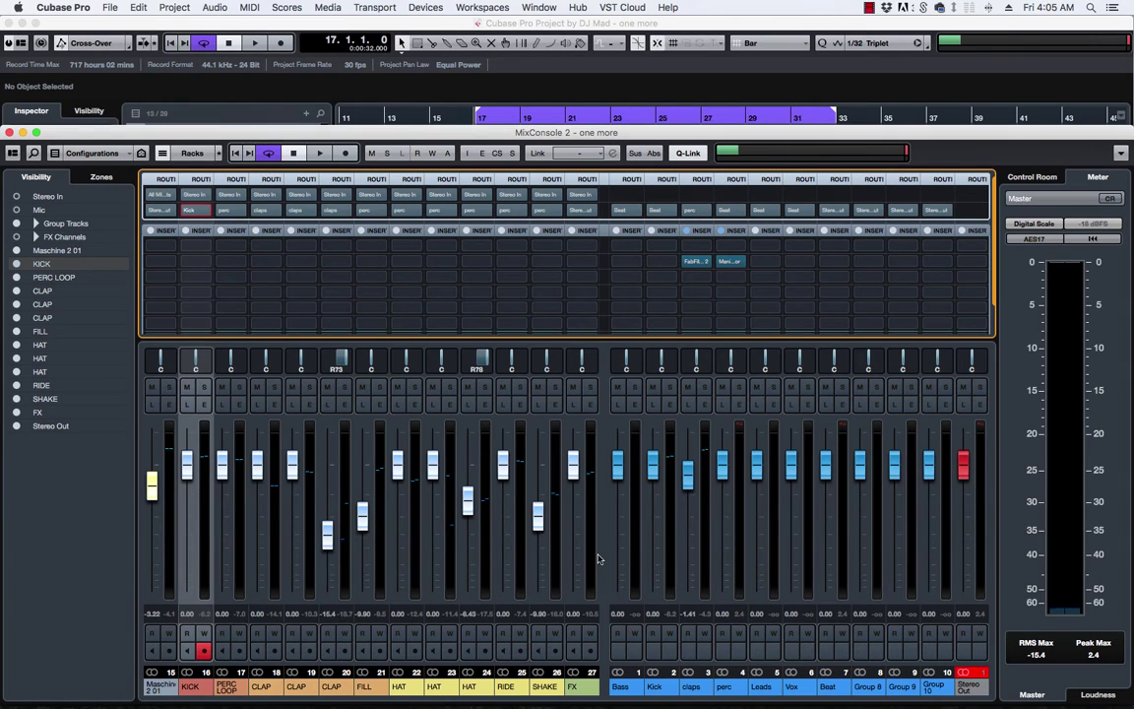
# Step: Check the track arrangement in the project window, return to the mixer, and listen to the full mix
pyautogui.press('F3')
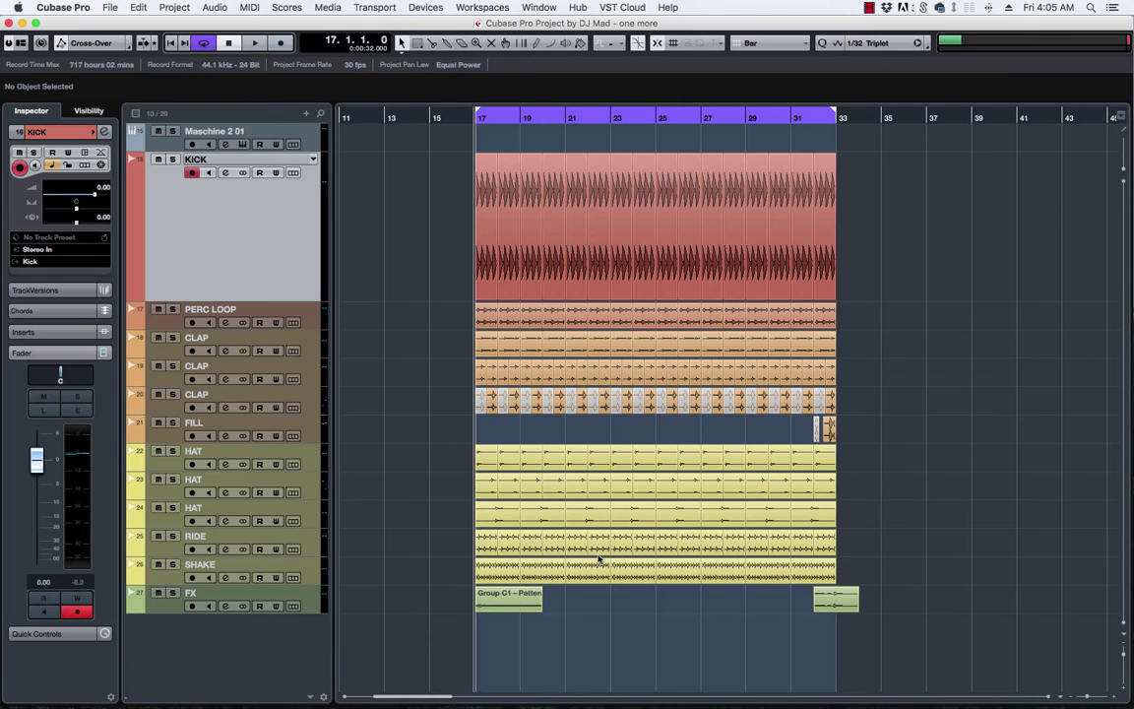
pyautogui.press('F3')
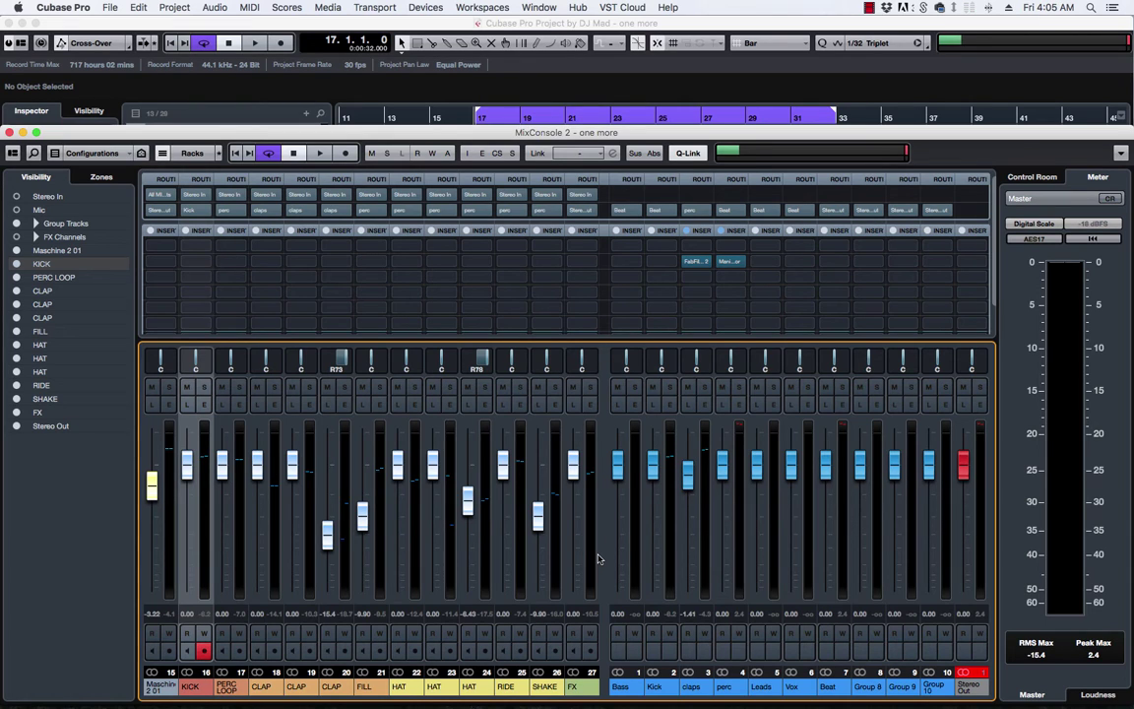
pyautogui.press('space')
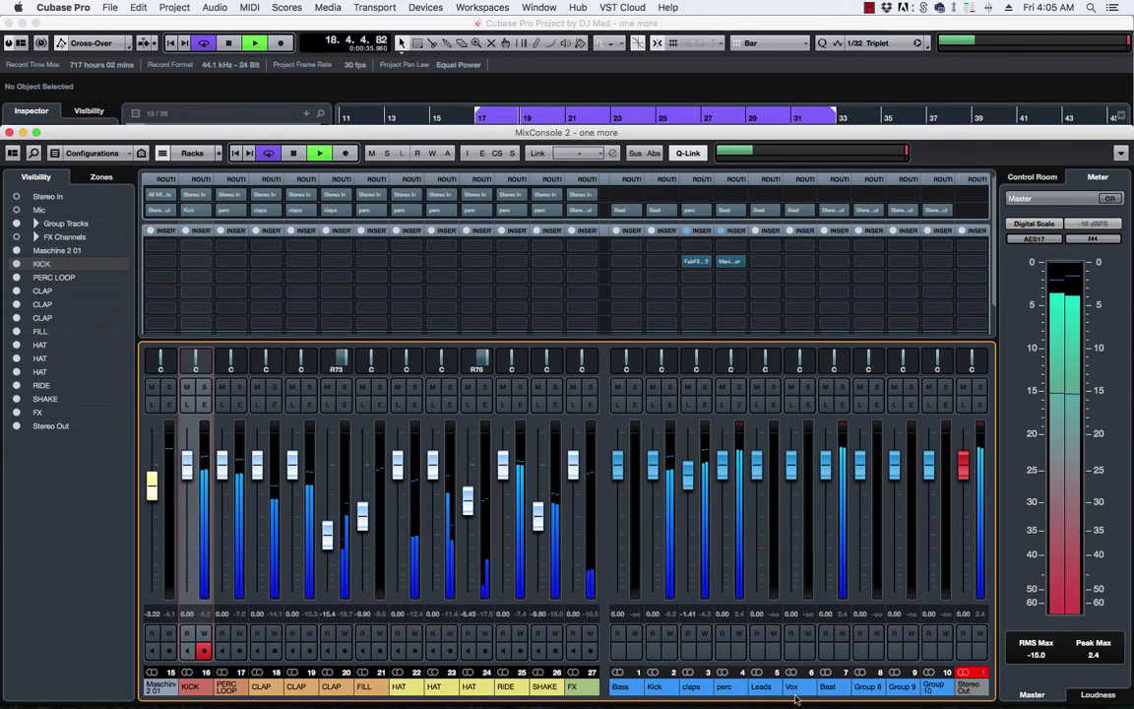
pyautogui.press('space')
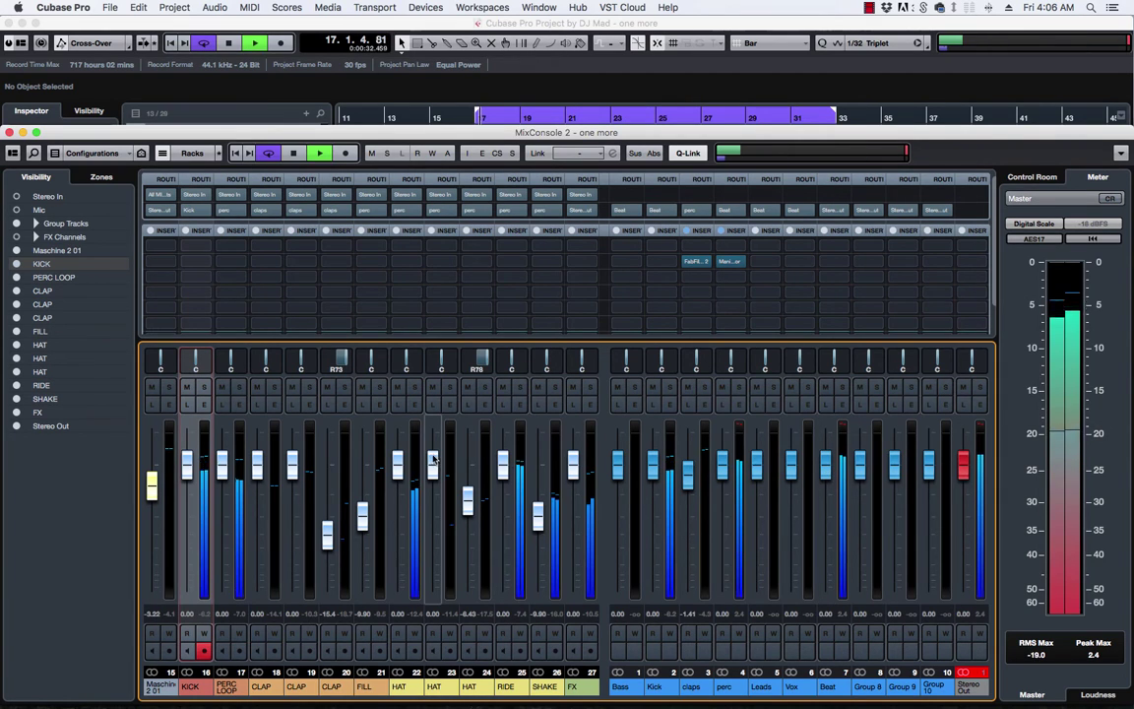
pyautogui.press('space')
pyautogui.press('space')
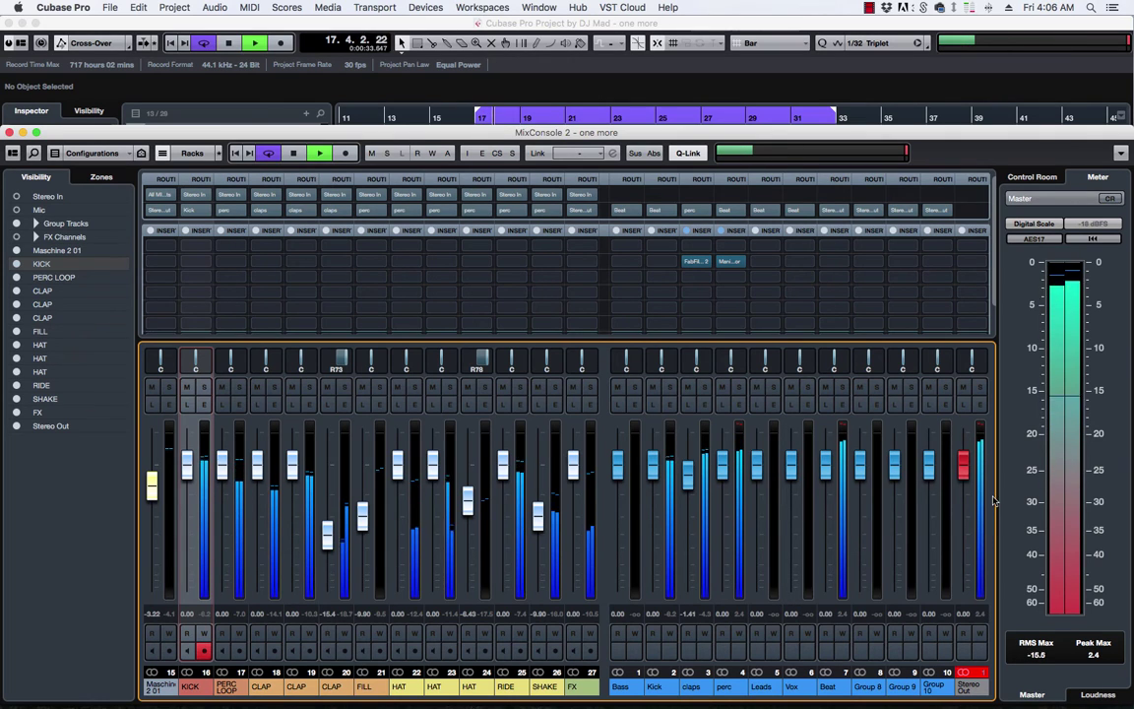
# Step: Try a lower level on the Beat group during playback, reset its fader to 0.00, and stop playback
pyautogui.moveTo(825, 481); pyautogui.dragTo(822, 498)
pyautogui.keyDown('super'); pyautogui.click(825, 482); pyautogui.keyUp('super')
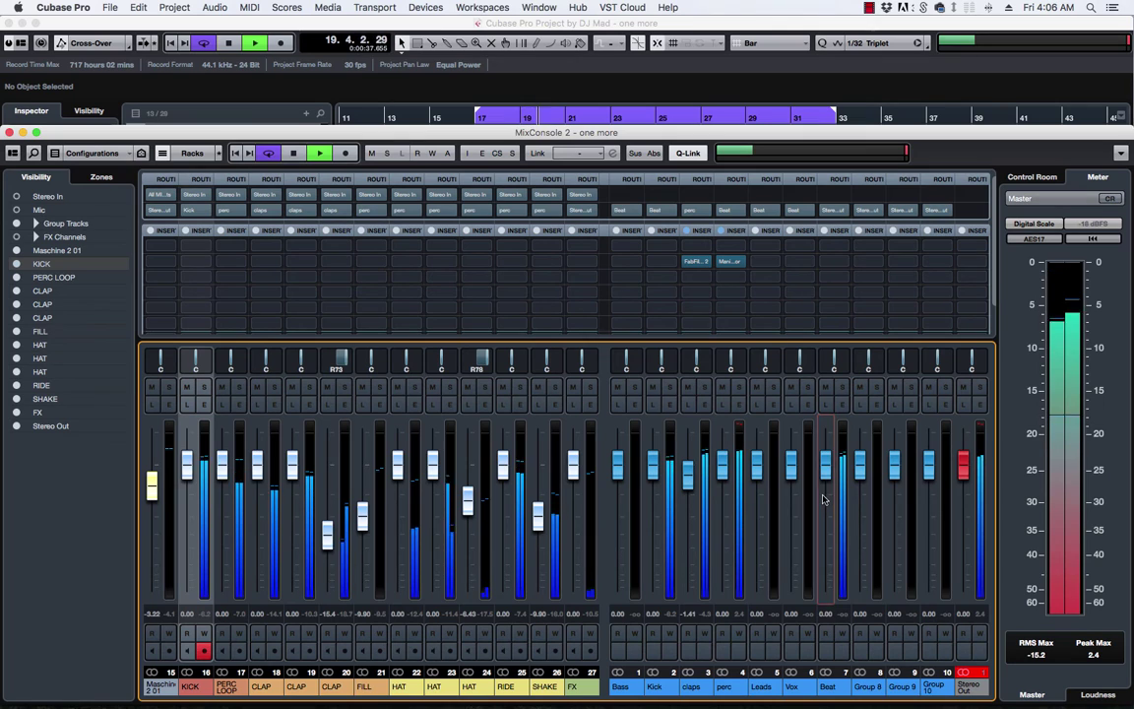
pyautogui.press('space')
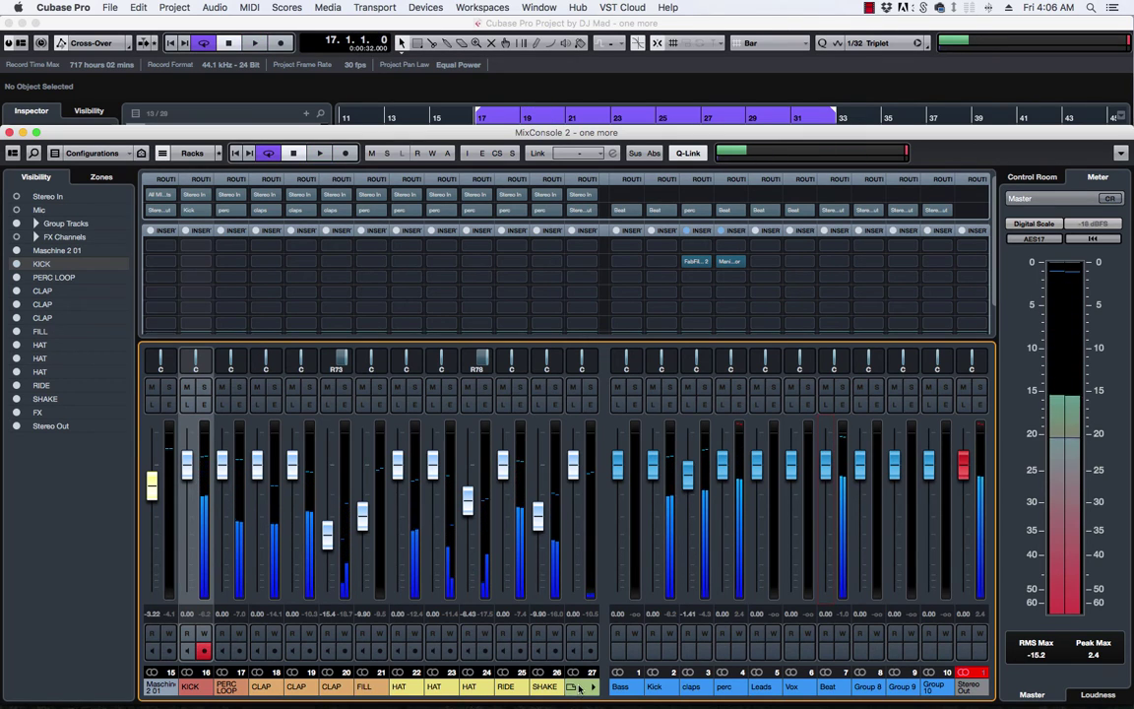
# Step: Rename the Leads group channel as Fx and the Vox group channel as Leads
pyautogui.click(523, 670)
pyautogui.click(582, 670)
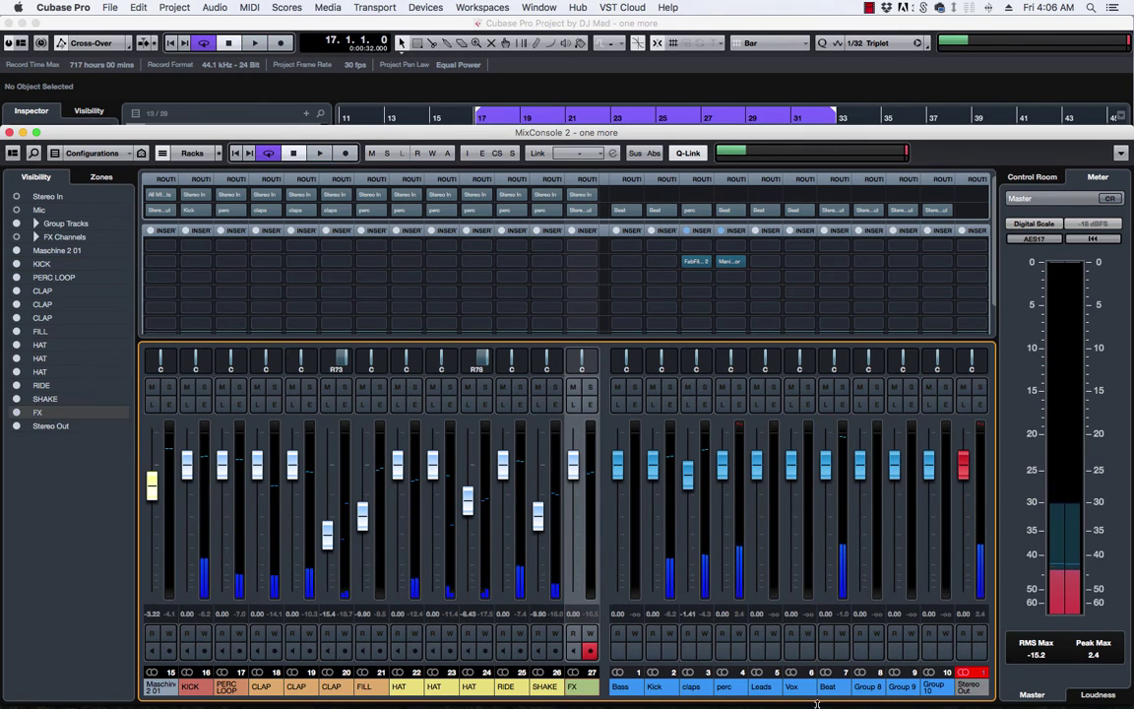
pyautogui.doubleClick(766, 687)
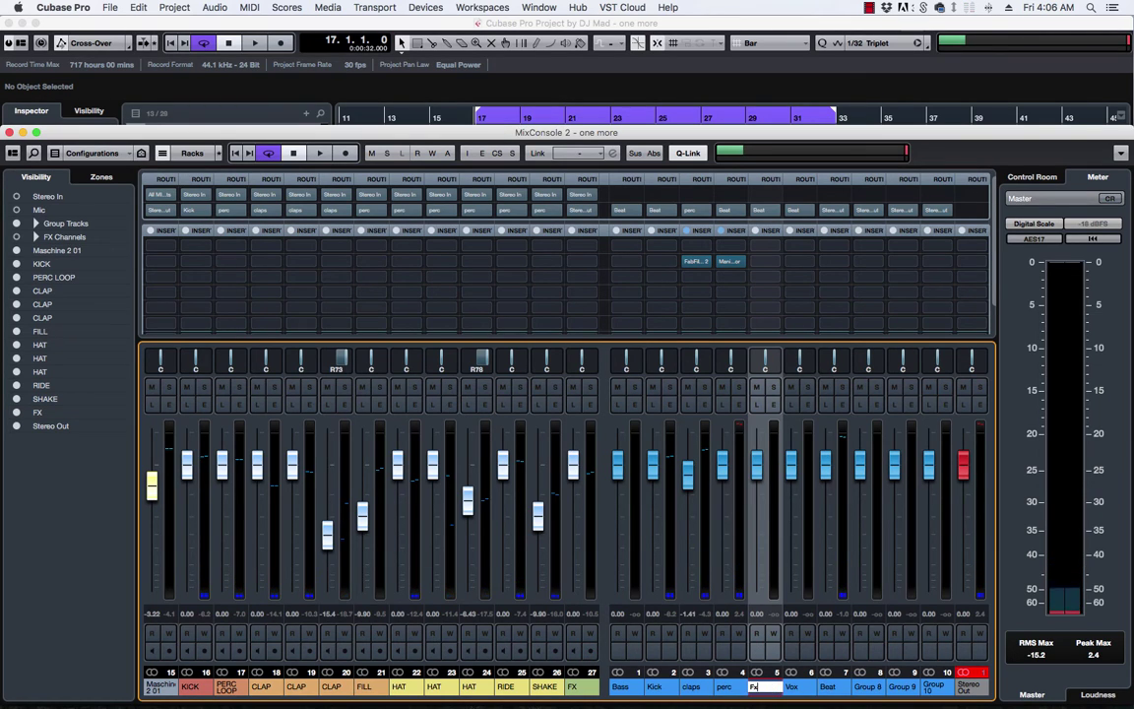
pyautogui.doubleClick(791, 687)
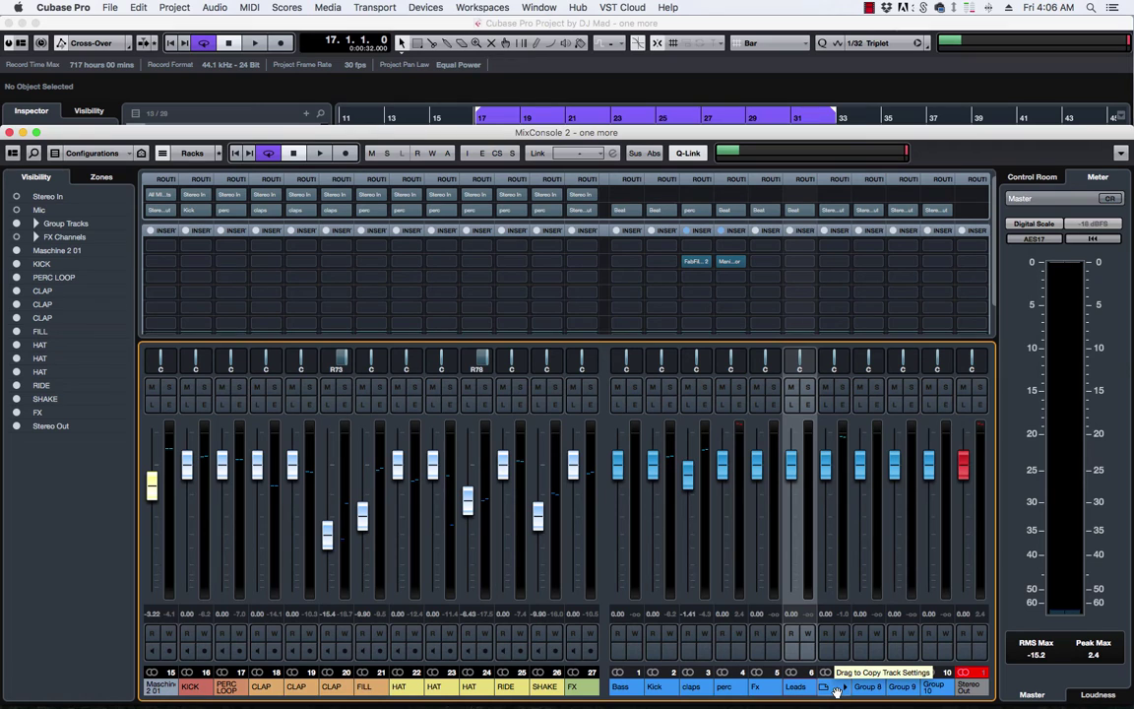
# Step: Route the FX channel's output to the Fx group and listen to the mix
pyautogui.press('space')
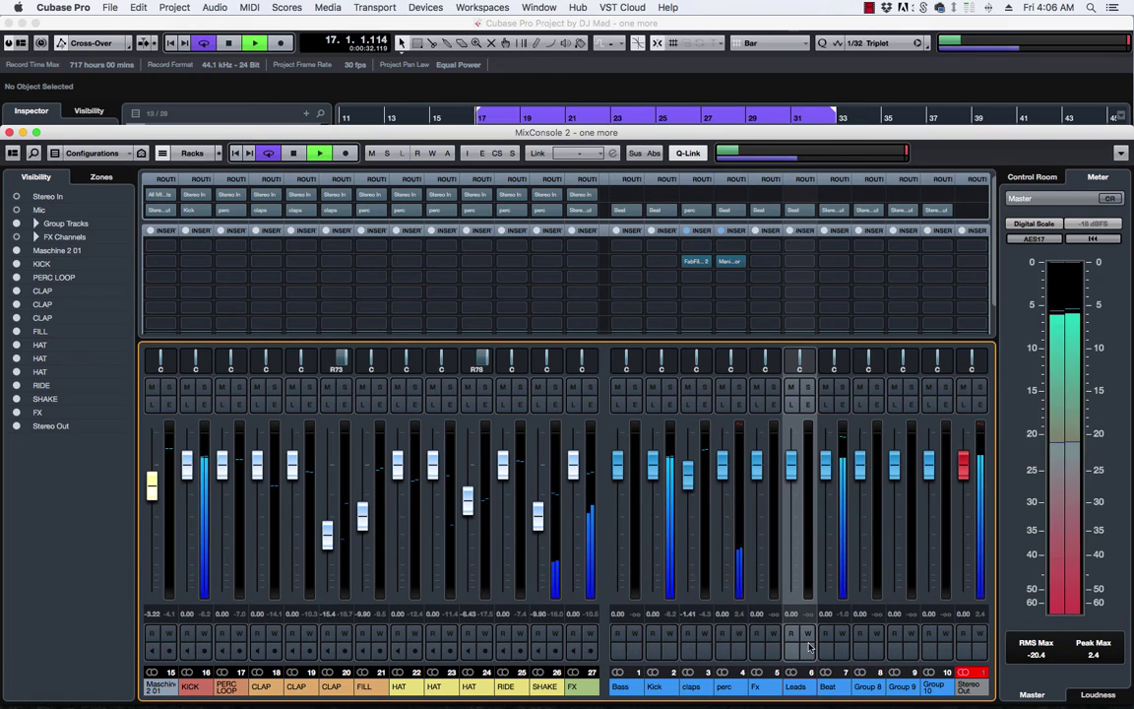
pyautogui.press('space')
pyautogui.click(584, 682)
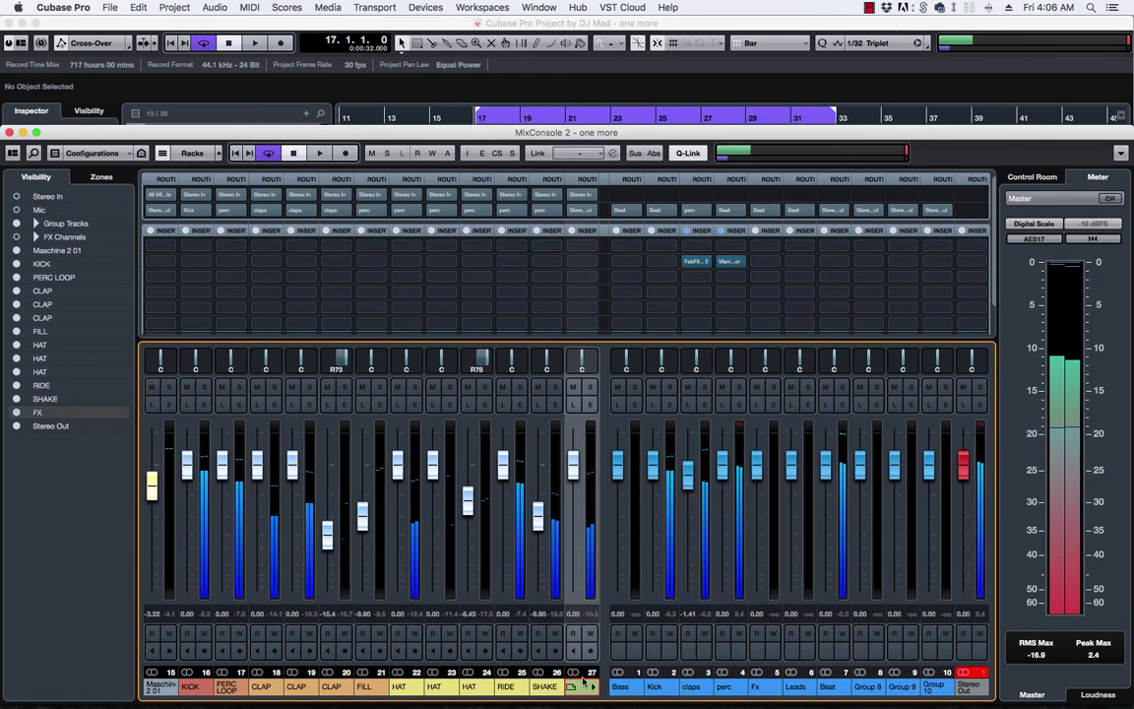
pyautogui.click(581, 209)
pyautogui.click(616, 355)
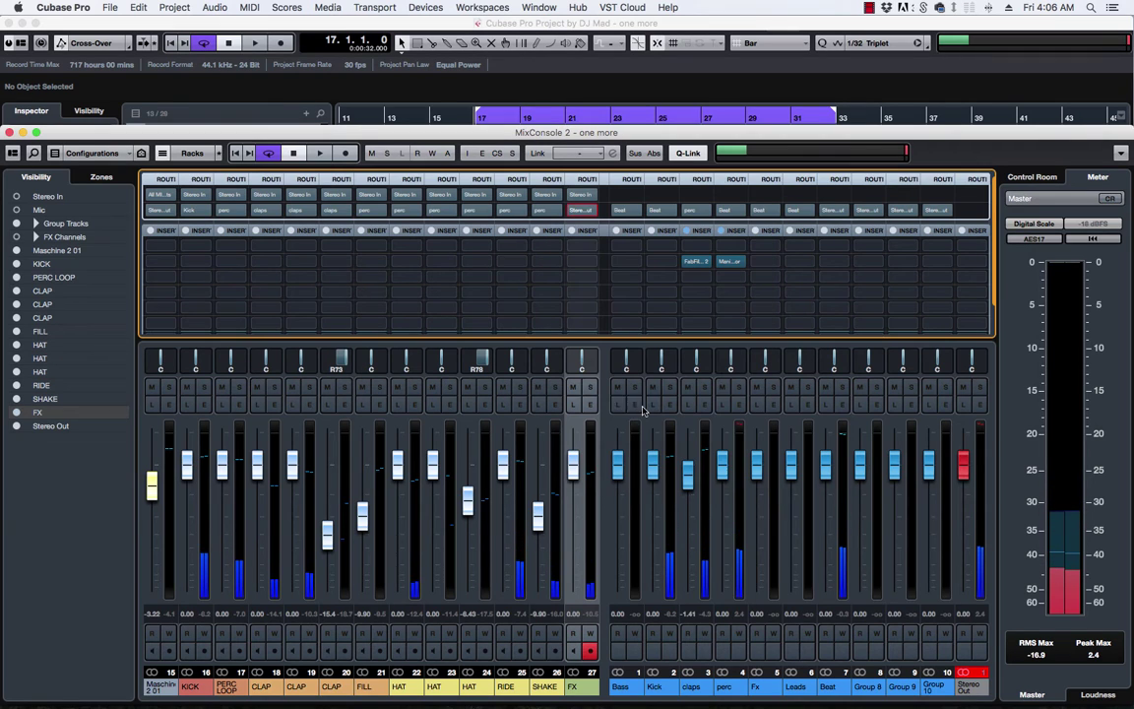
pyautogui.press('space')
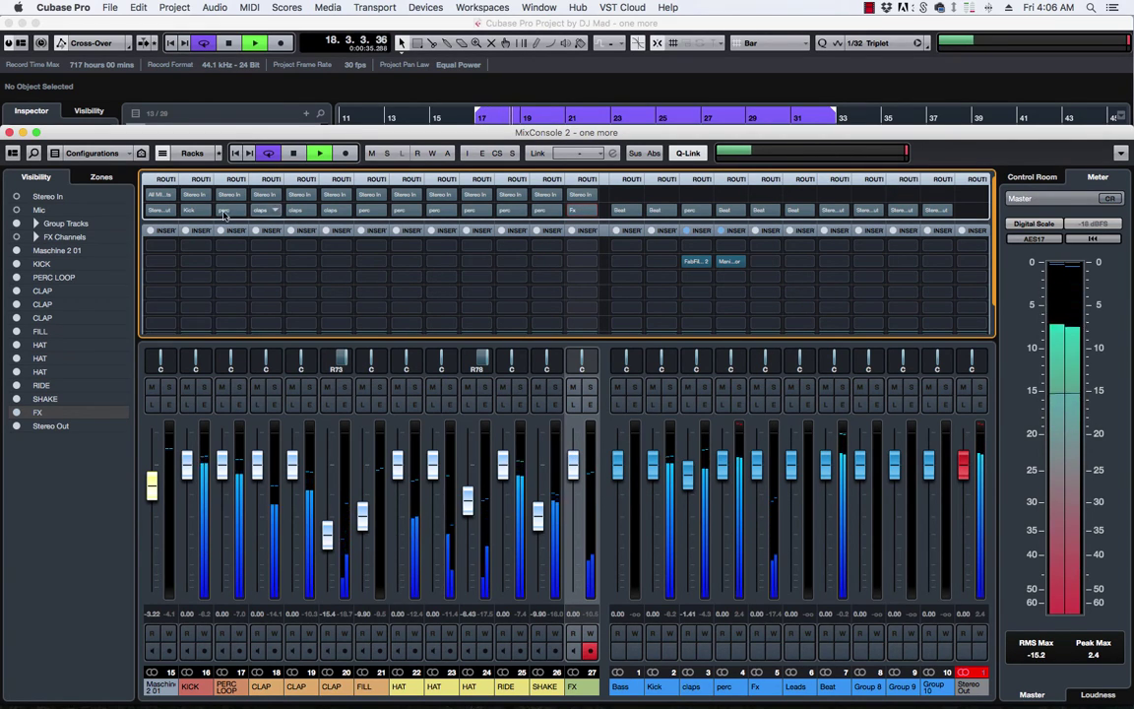
pyautogui.press('space')
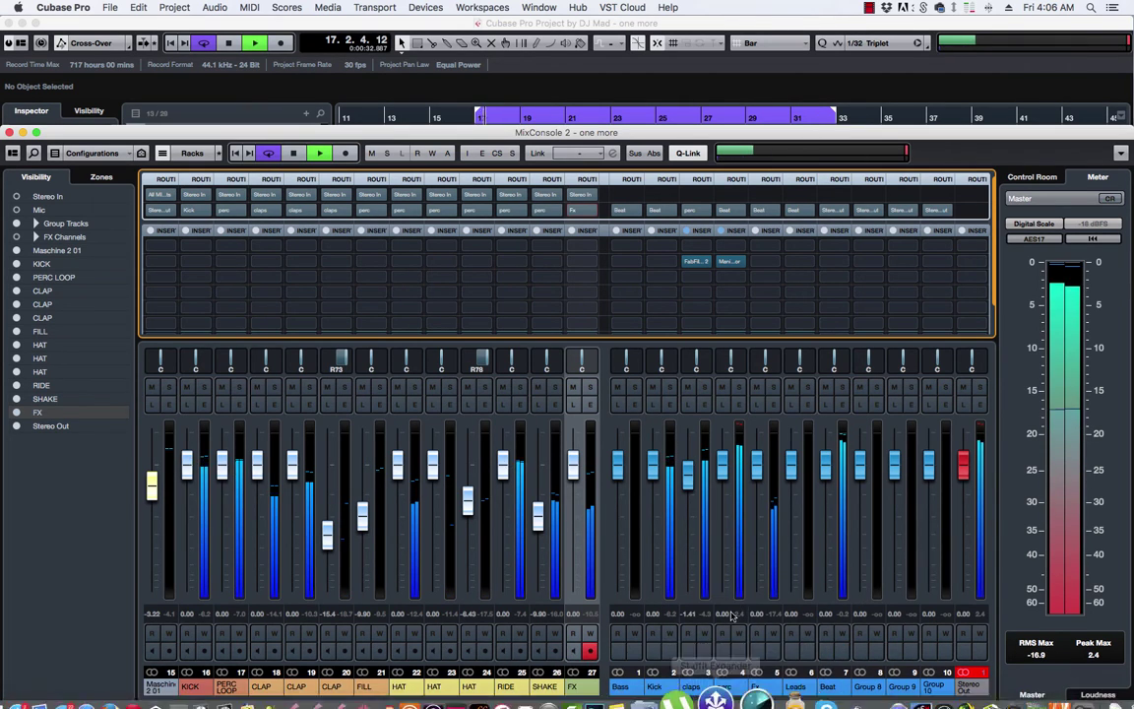
# Step: Restart playback and lower the Bass through Leads group faders together by about 3 dB, leaving the Beat group out, and stop playback
pyautogui.press('space')
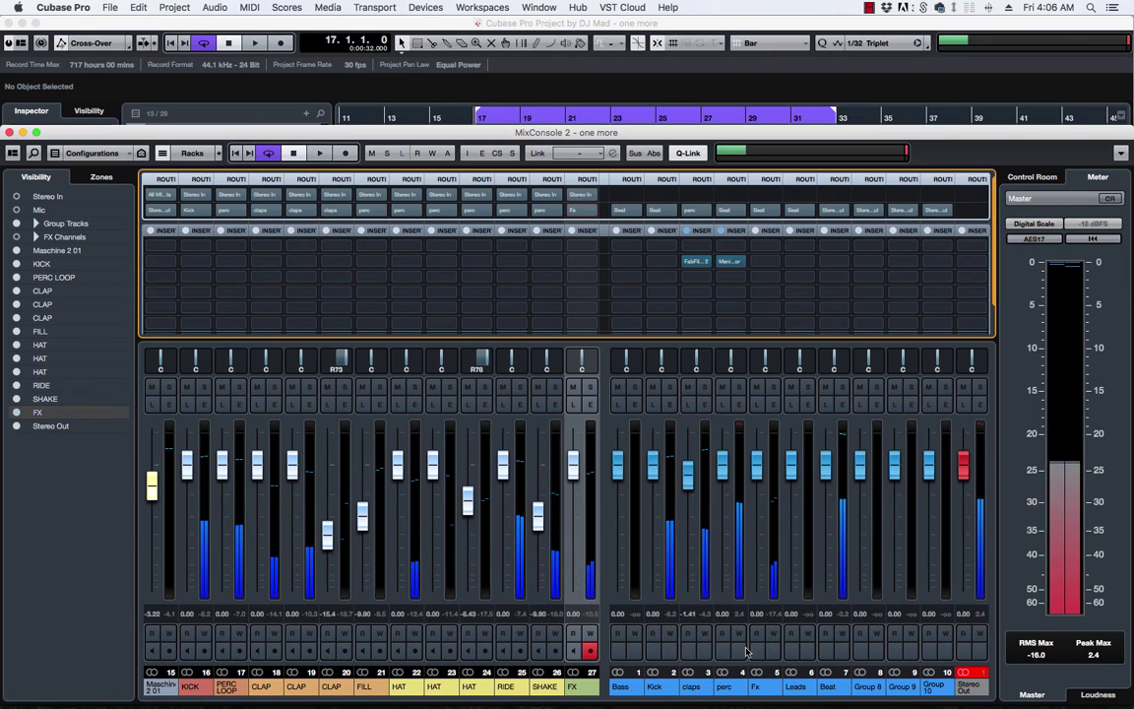
pyautogui.press('space')
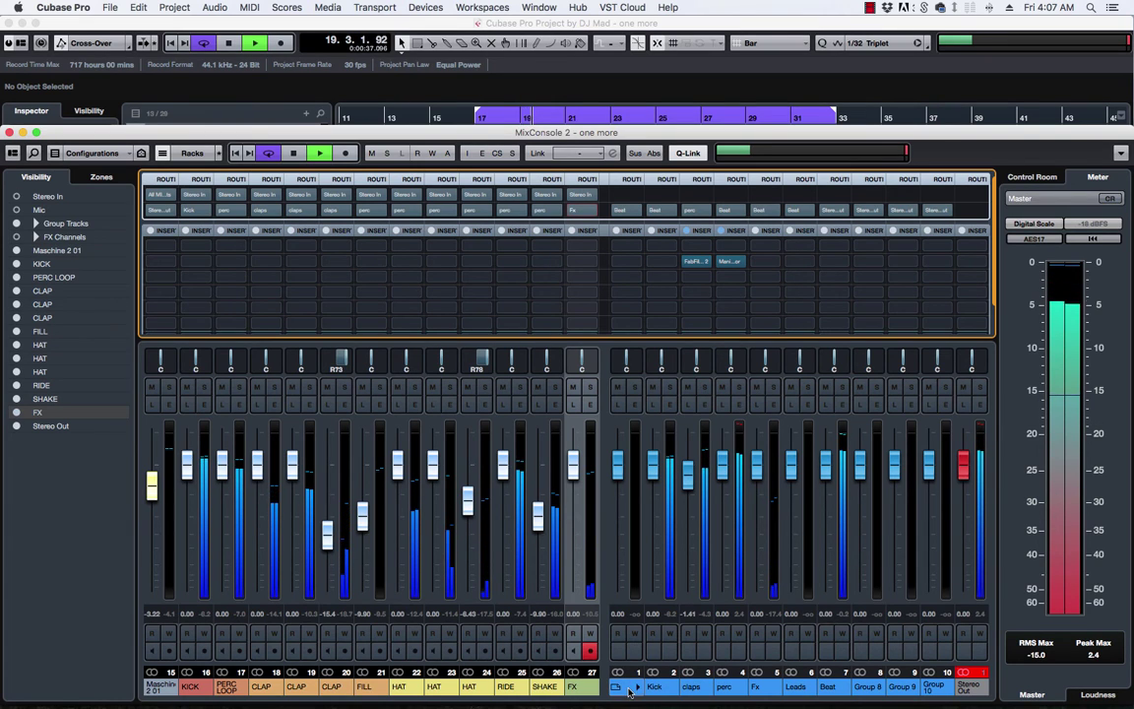
pyautogui.click(620, 686)
pyautogui.keyDown('shift'); pyautogui.click(796, 686); pyautogui.keyUp('shift')
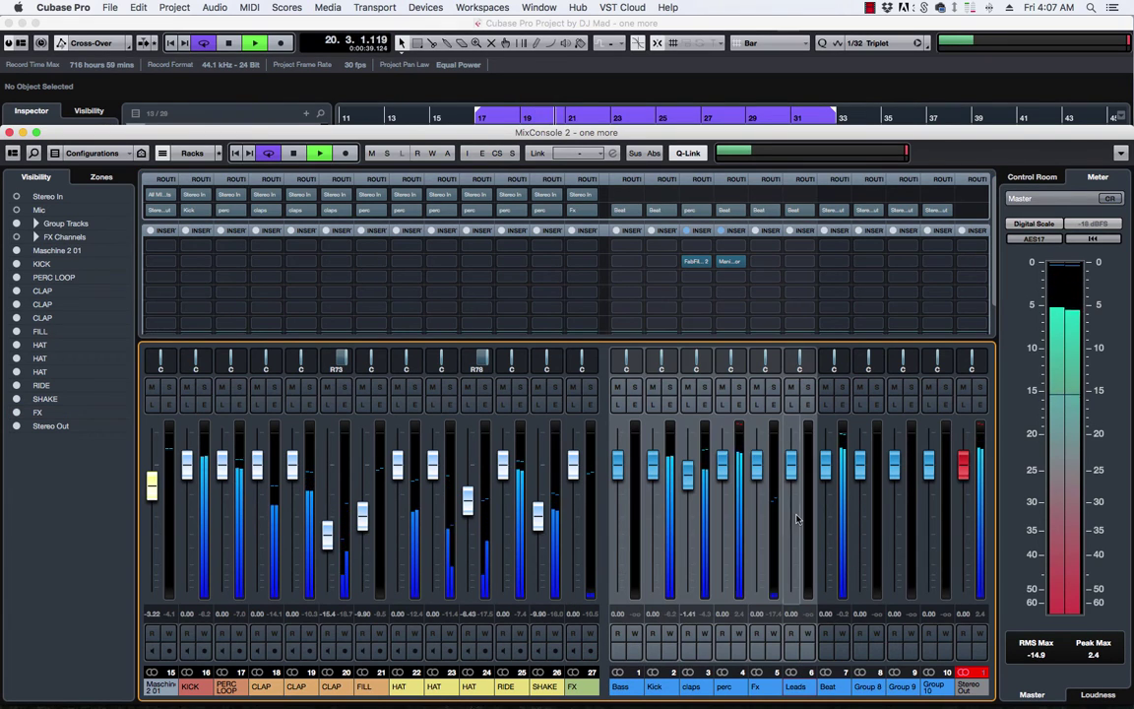
pyautogui.moveTo(794, 477)
pyautogui.mouseDown()
pyautogui.moveTo(794, 502)
pyautogui.moveTo(786, 493)
pyautogui.mouseUp()
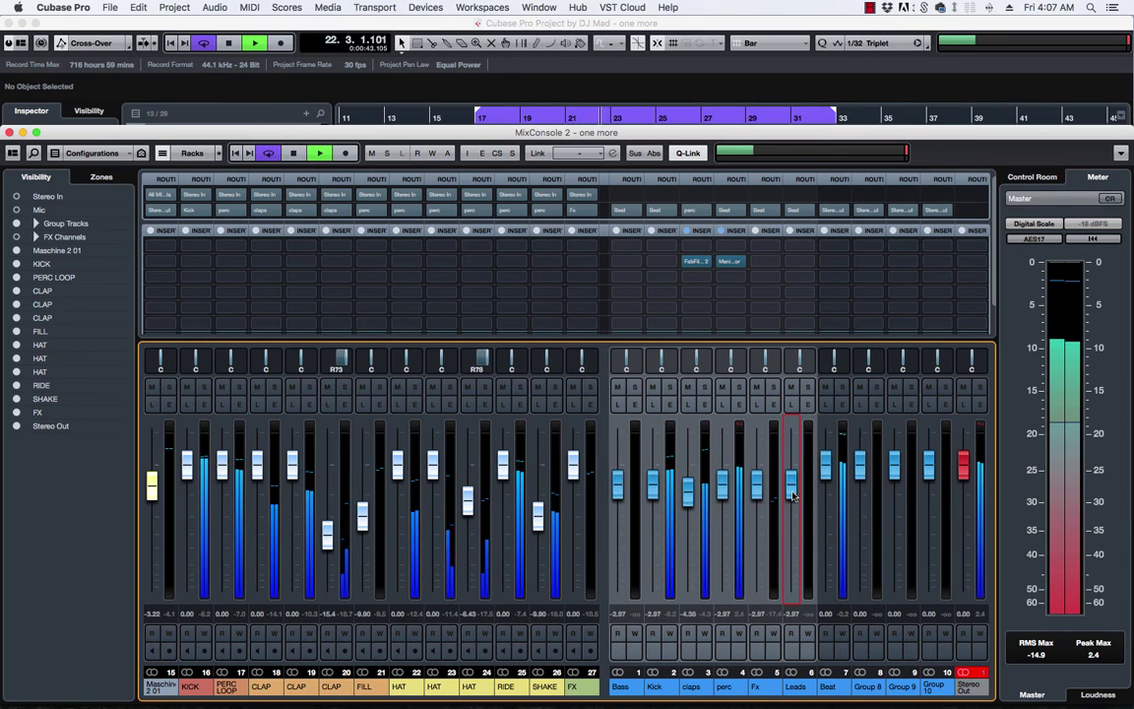
pyautogui.press('space')
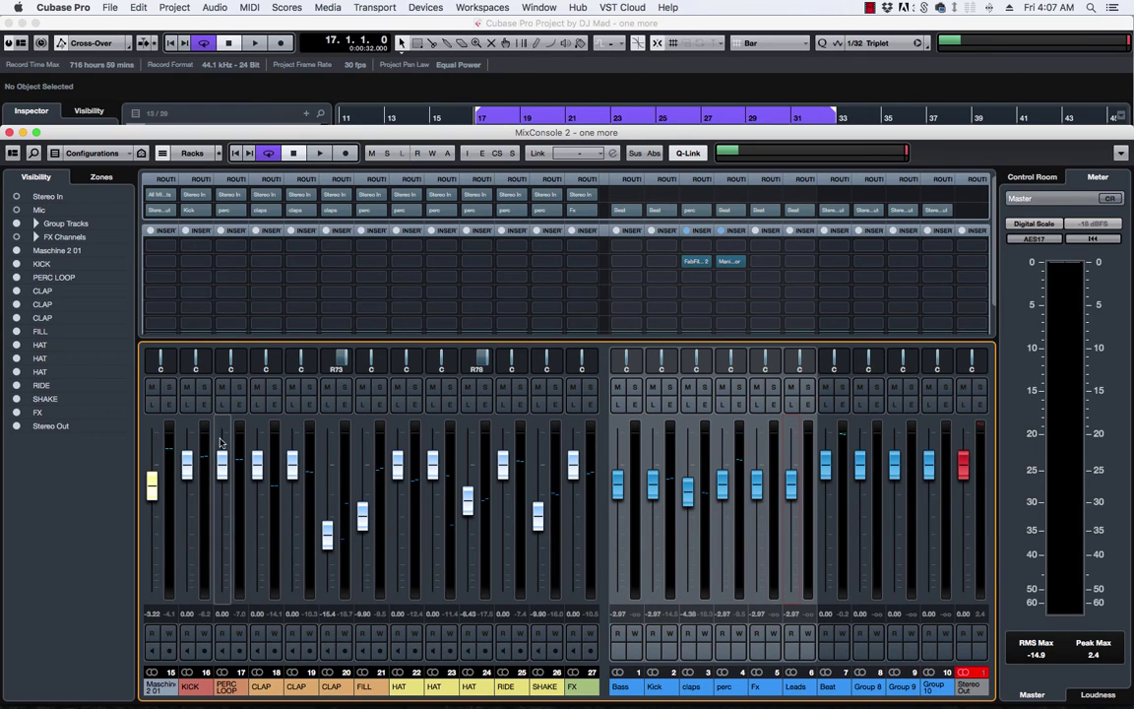
# Step: Play back the loop several times and check the Beat group and master output levels
pyautogui.press('space')
pyautogui.press('space')
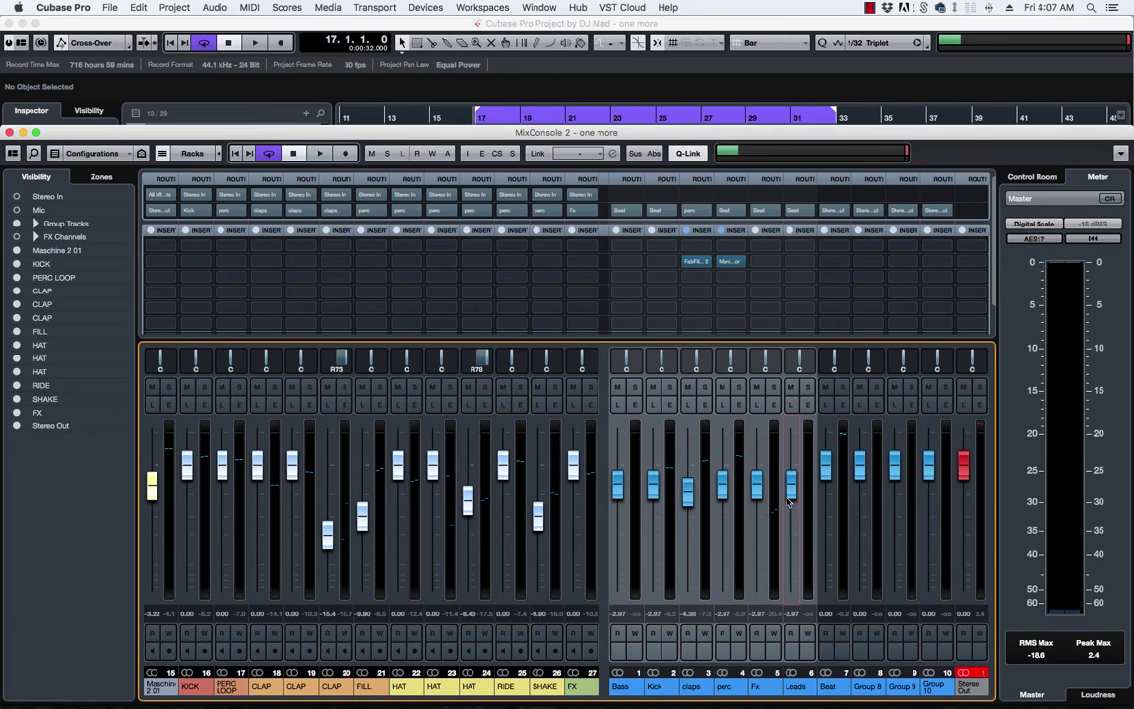
pyautogui.press('space')
pyautogui.press('space')
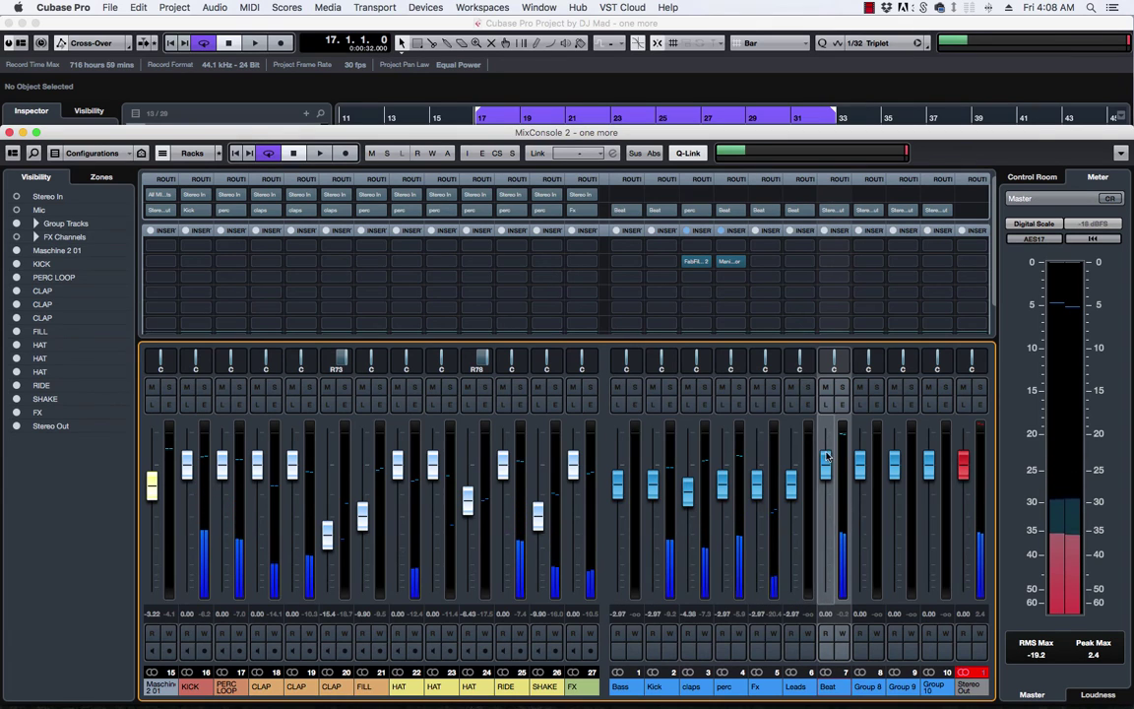
pyautogui.press('space')
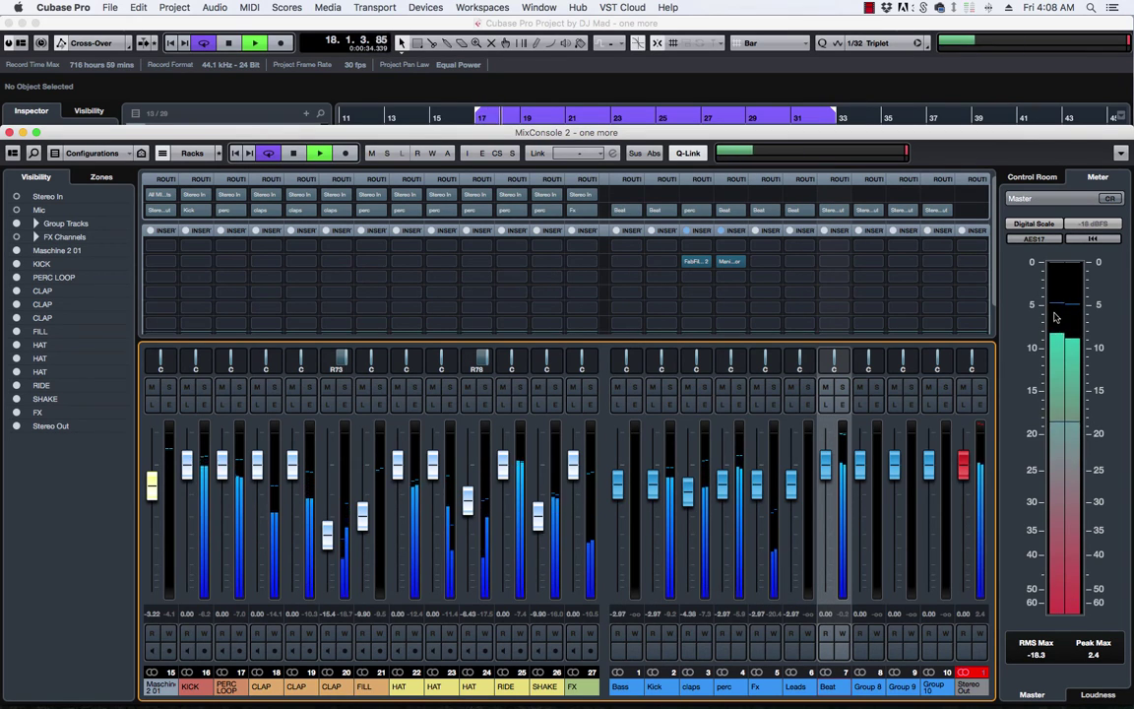
pyautogui.press('space')
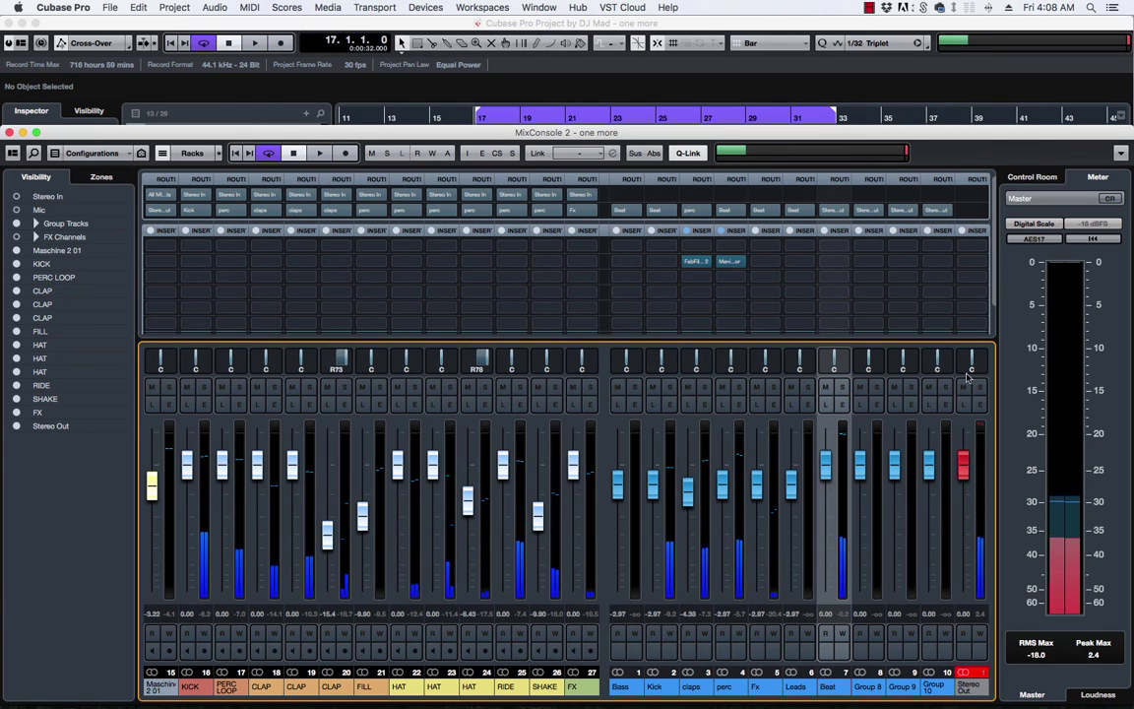
pyautogui.moveTo(697, 266)
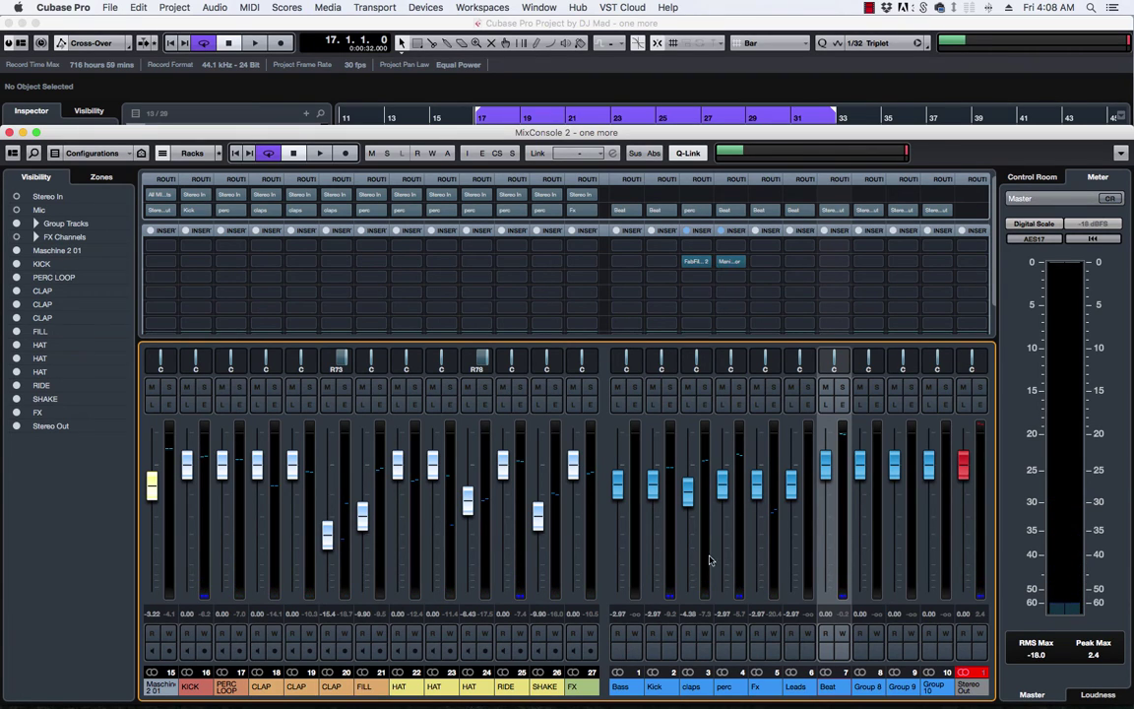
pyautogui.press('space')
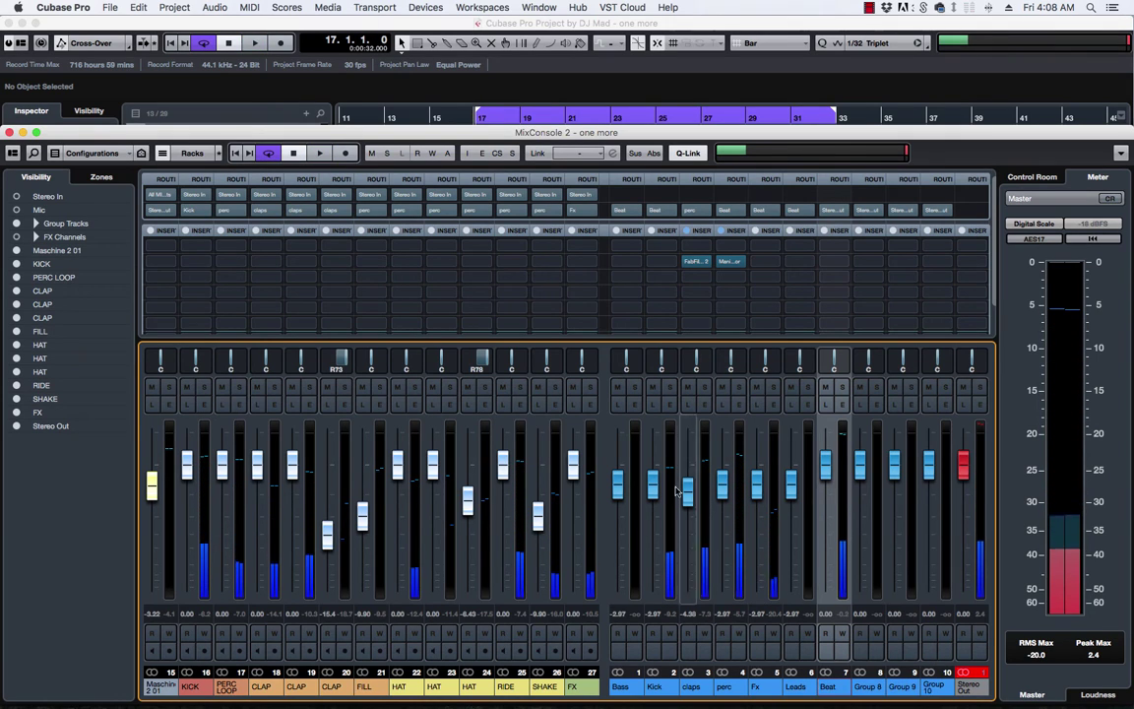
# Step: Try BT Compressor FA770-3 and VintageCompressor in the Beat group's second insert slot
pyautogui.click(843, 264)
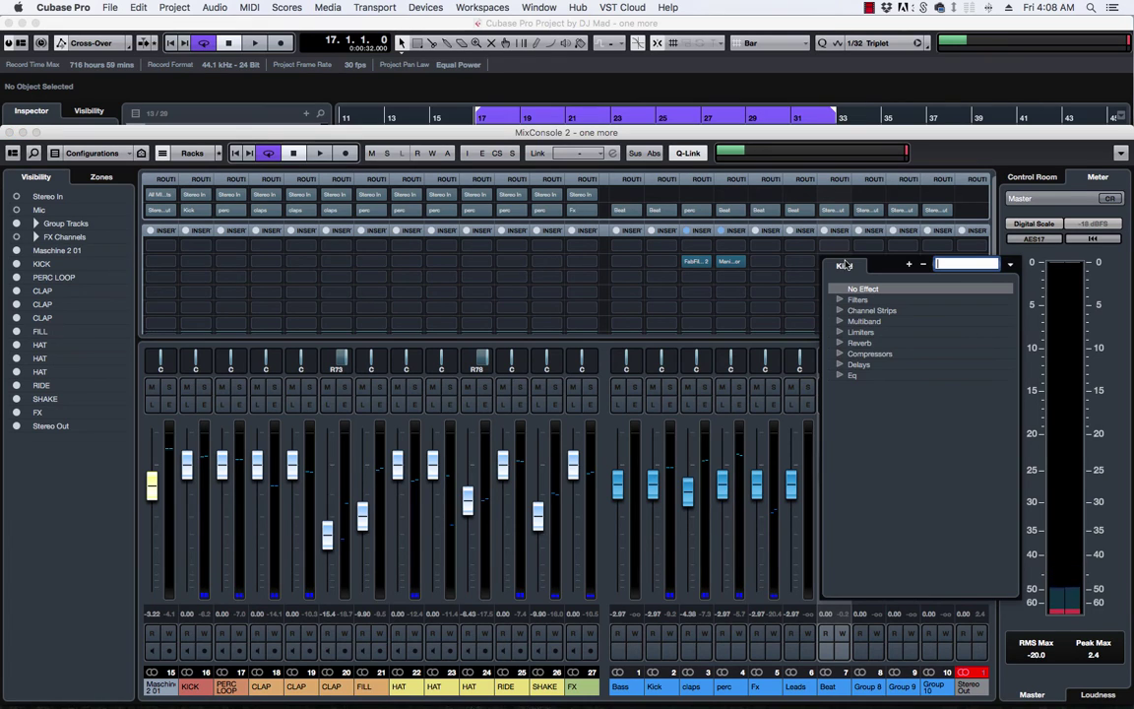
pyautogui.click(840, 355)
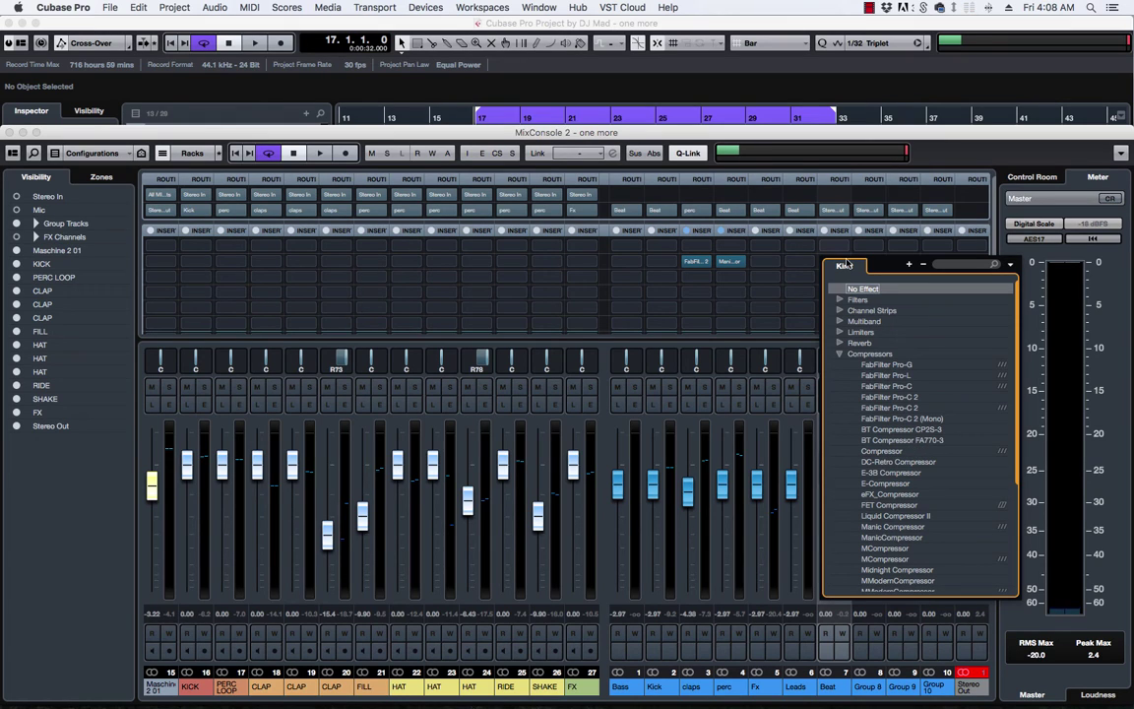
pyautogui.click(932, 441)
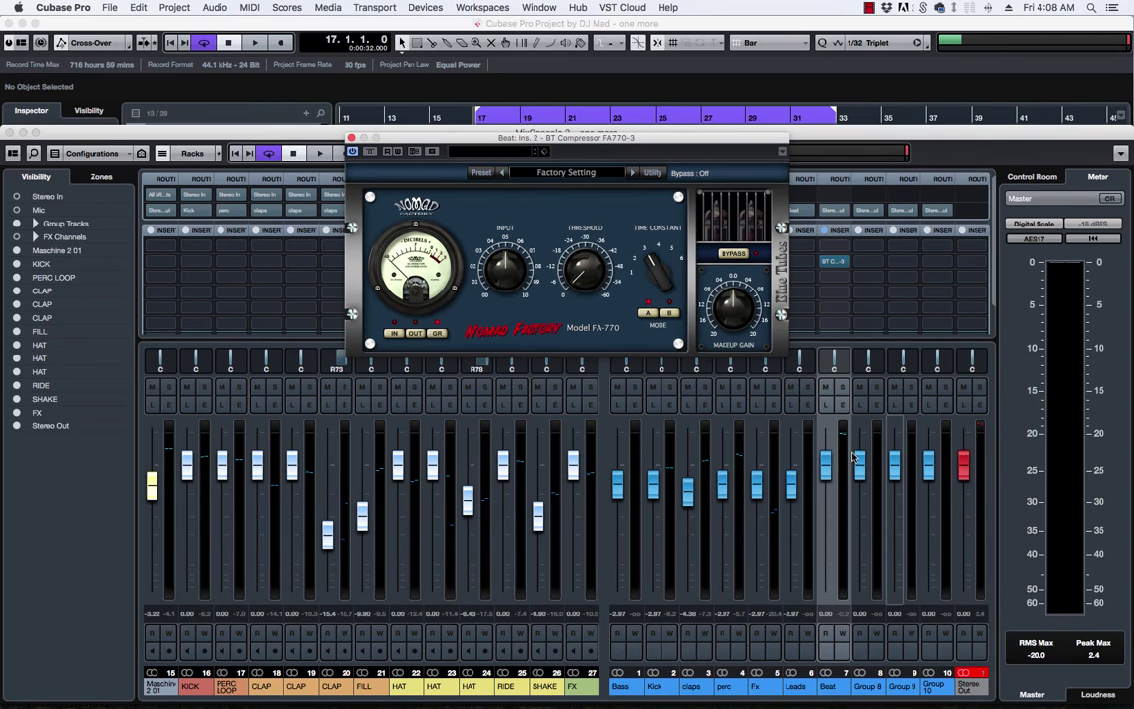
pyautogui.moveTo(585, 141); pyautogui.dragTo(551, 168)
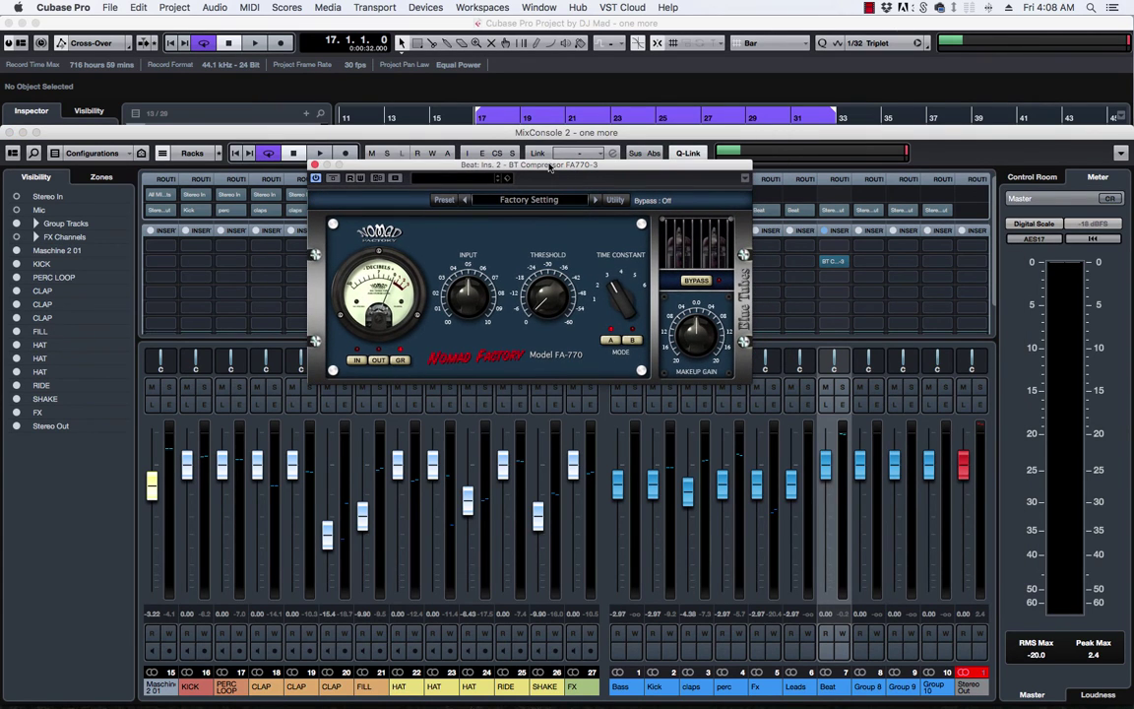
pyautogui.click(843, 264)
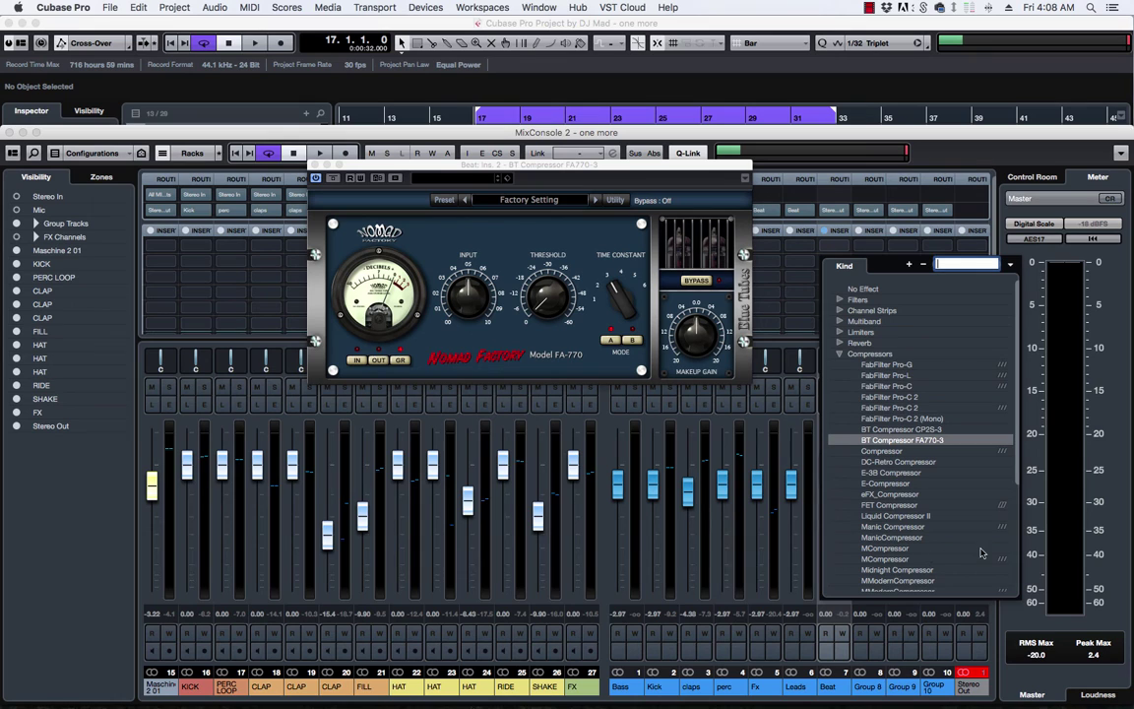
pyautogui.scroll(-5, 980, 553)
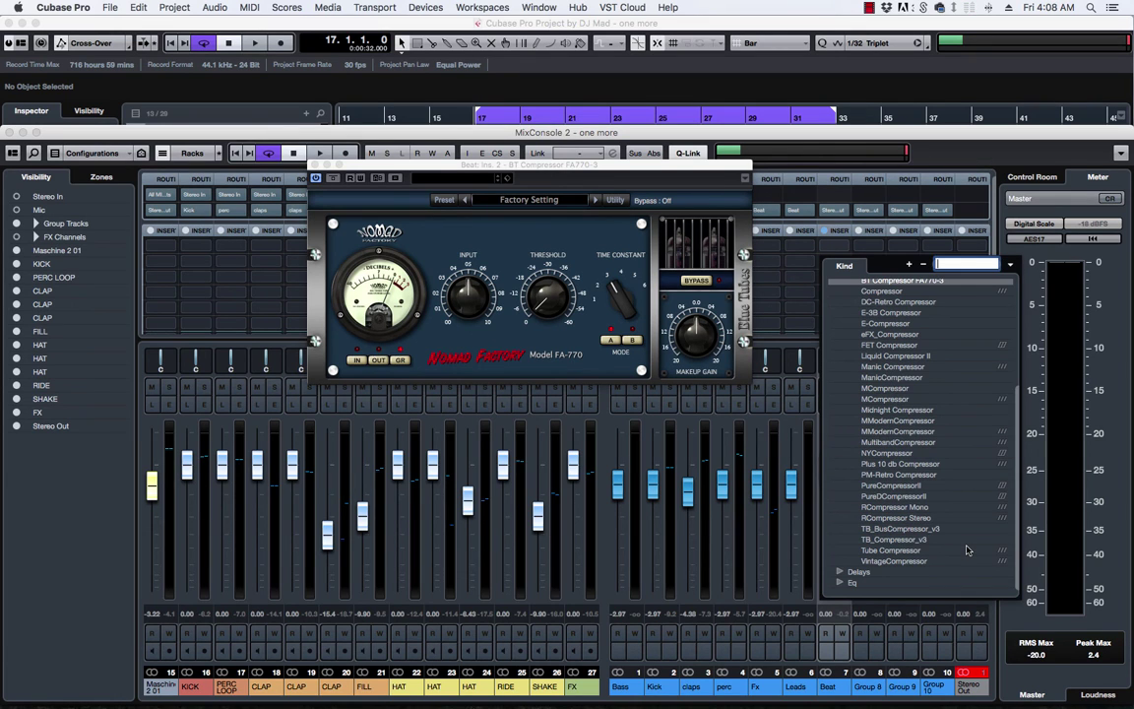
pyautogui.click(913, 564)
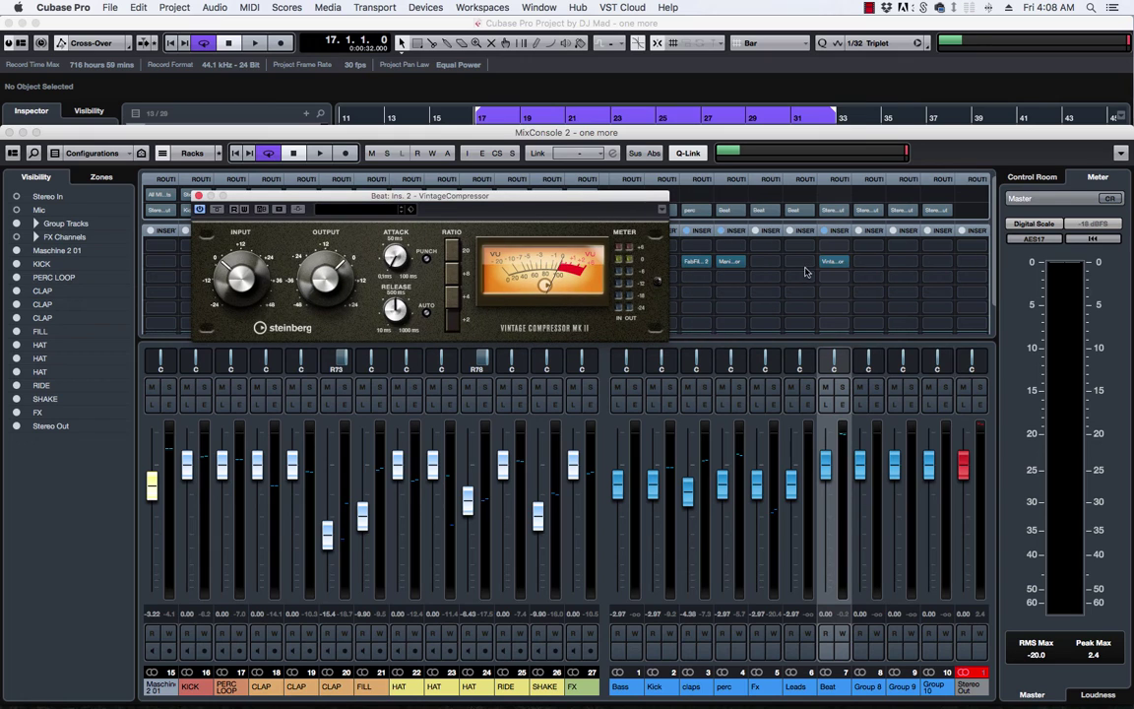
# Step: Load Manic Compressor into the Beat group's second insert slot and move its window clear of the Beat channel
pyautogui.click(849, 263)
pyautogui.scroll(5, 933, 404)
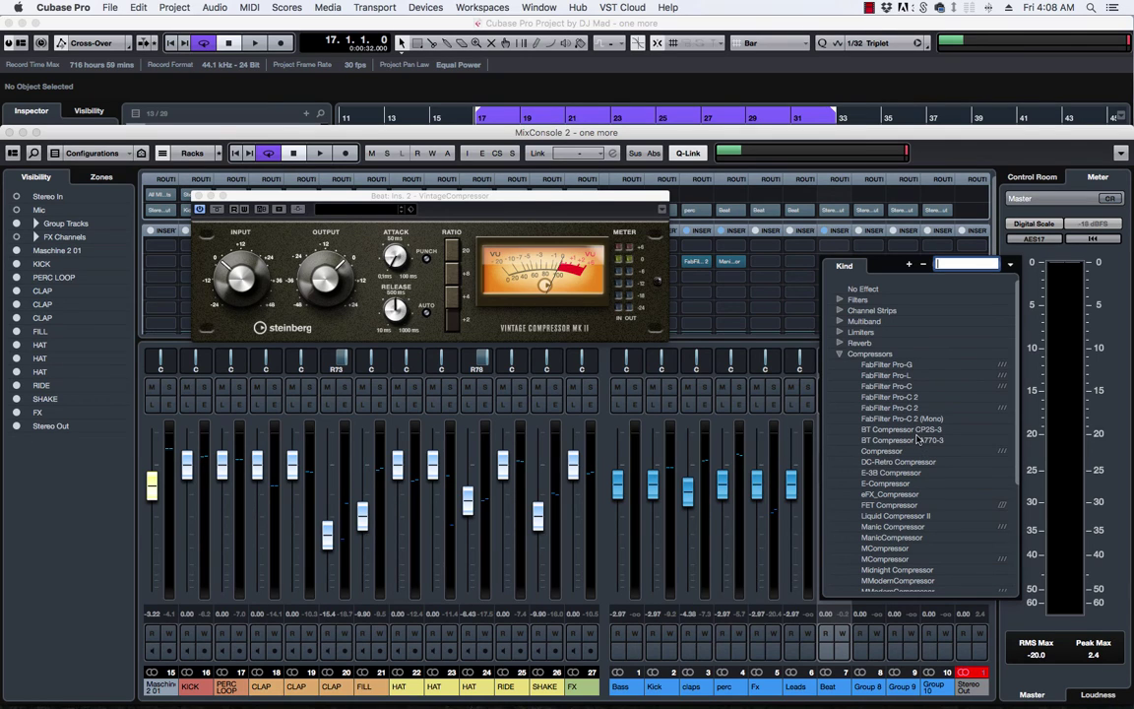
pyautogui.click(903, 528)
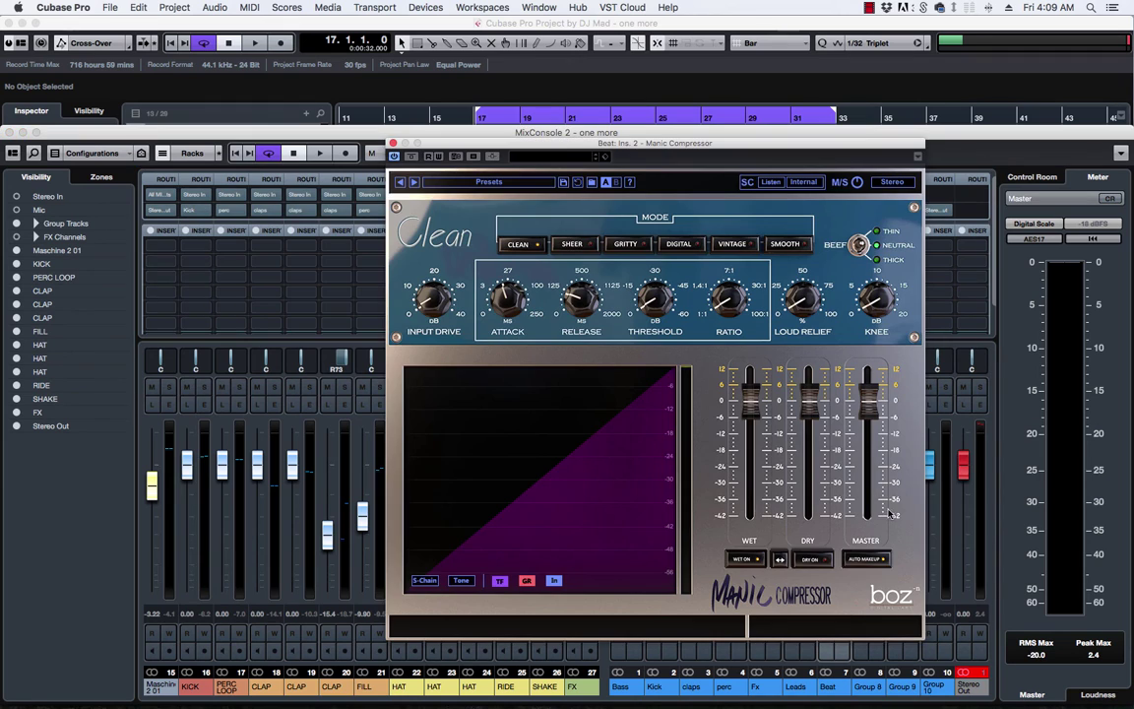
pyautogui.moveTo(551, 143); pyautogui.dragTo(421, 132)
# Step: Try the Master Bus Transparent preset in the Beat group's Manic Compressor and listen to the loop
pyautogui.click(365, 173)
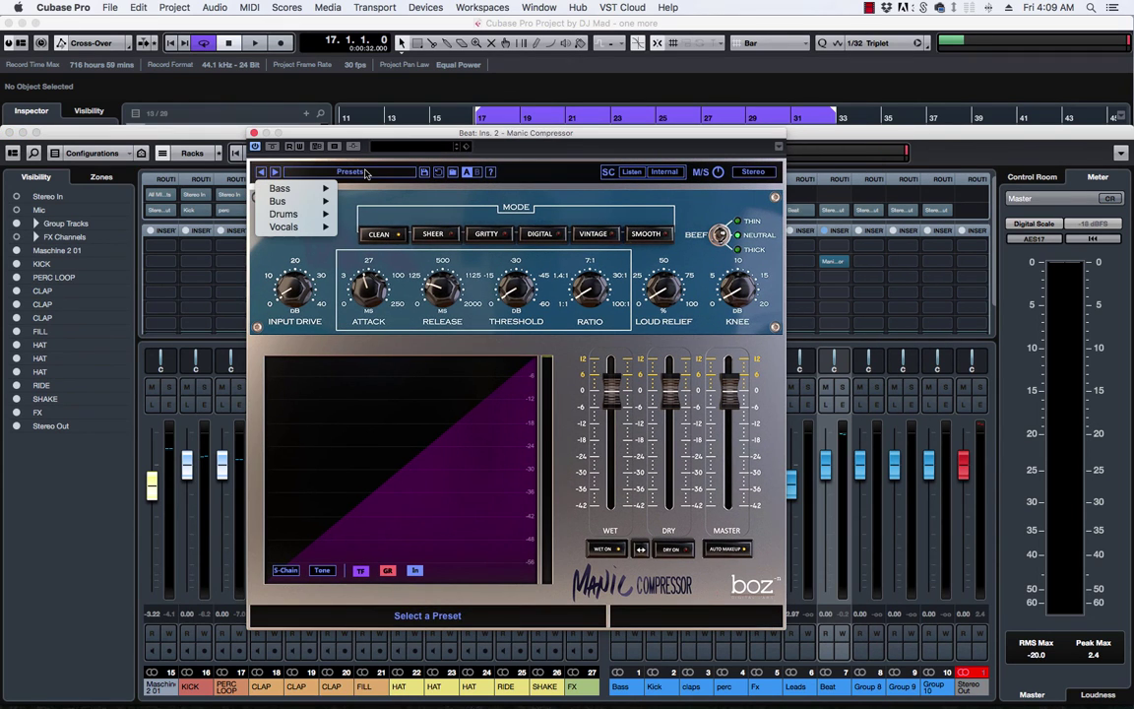
pyautogui.moveTo(307, 203)
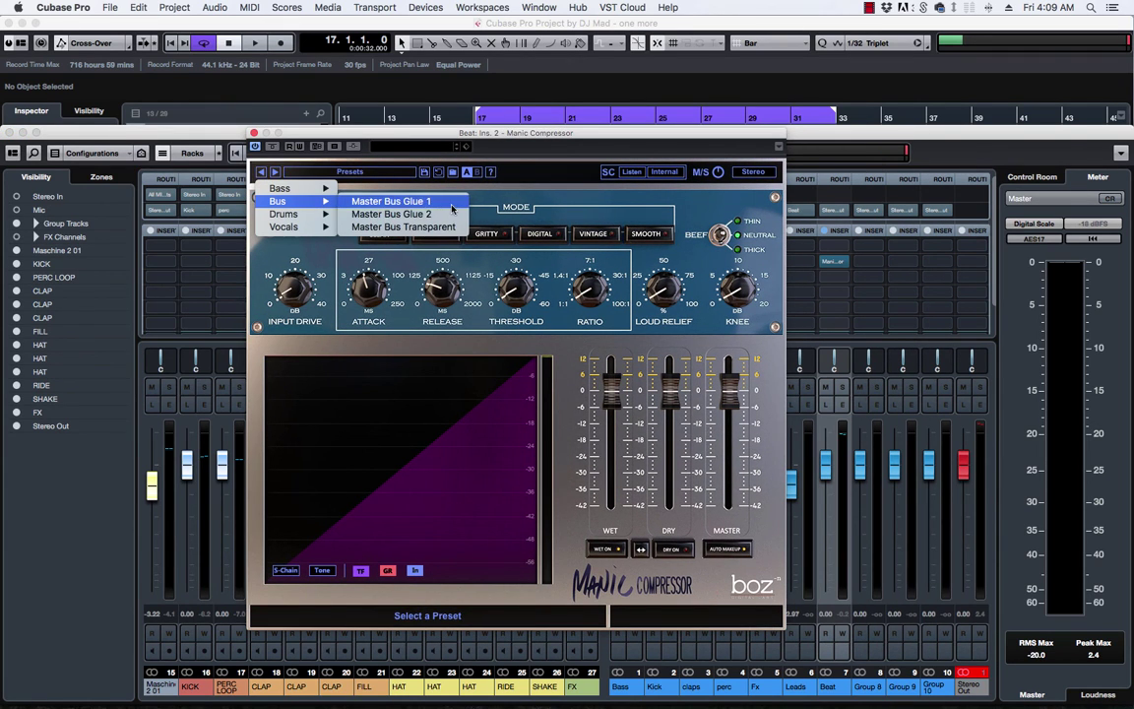
pyautogui.click(403, 226)
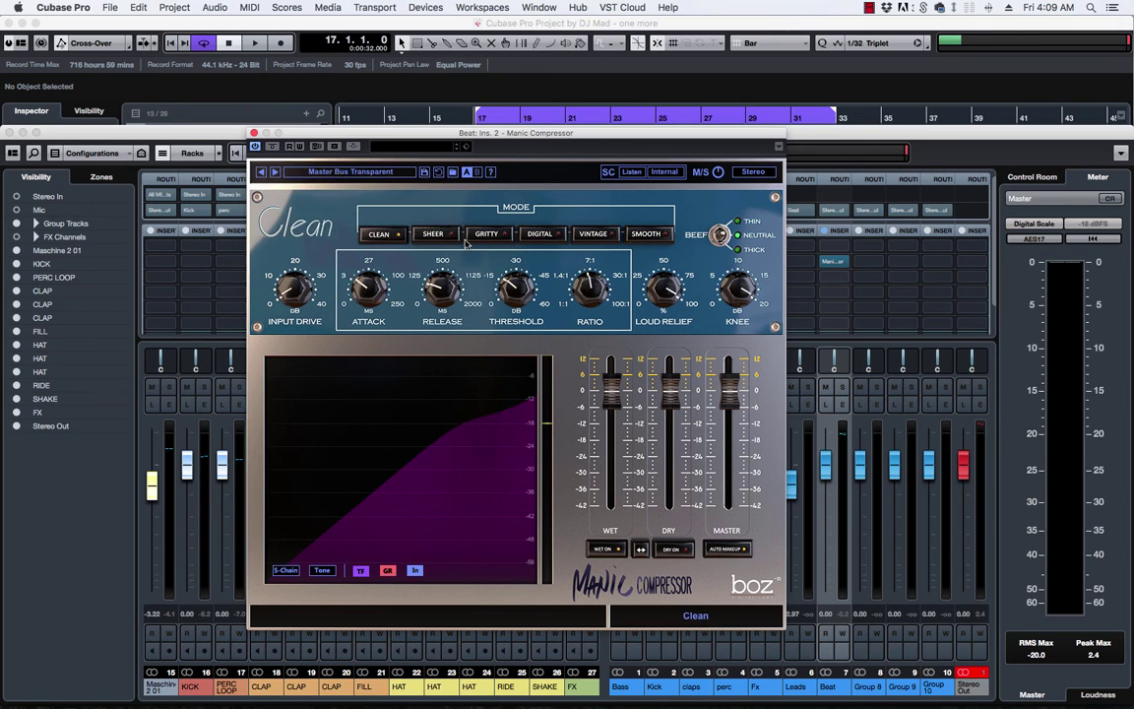
pyautogui.press('space')
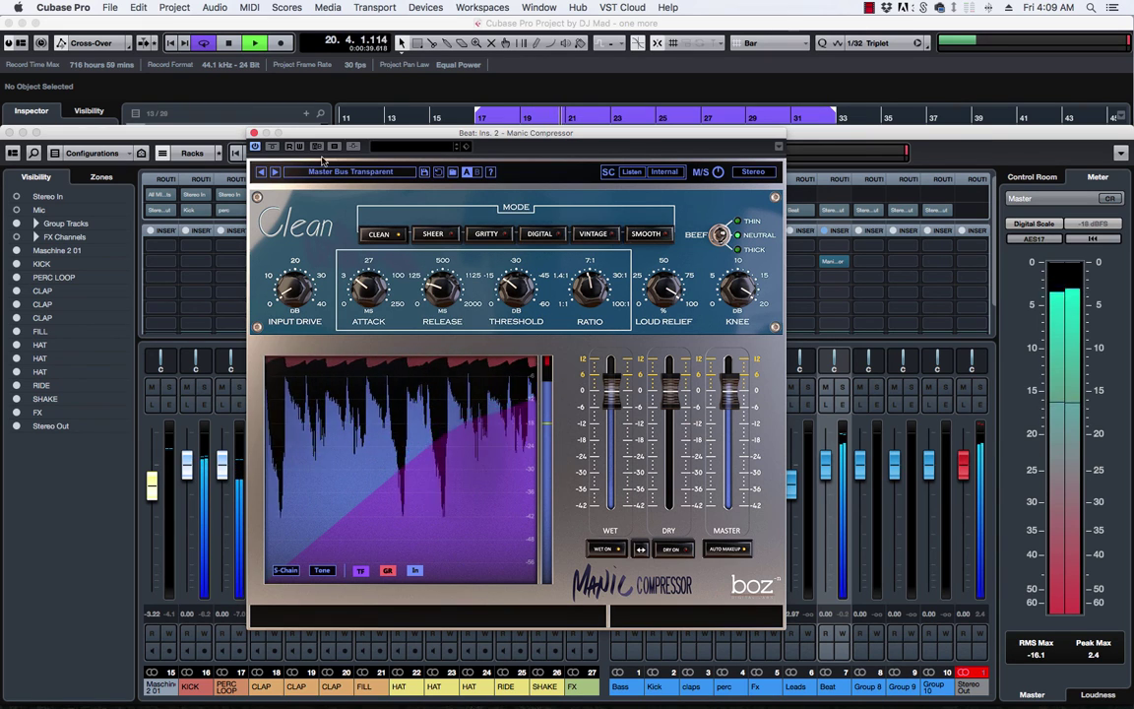
pyautogui.press('space')
# Step: Switch the Manic Compressor to the Master Bus Glue 2 preset and listen to the loop
pyautogui.click(357, 173)
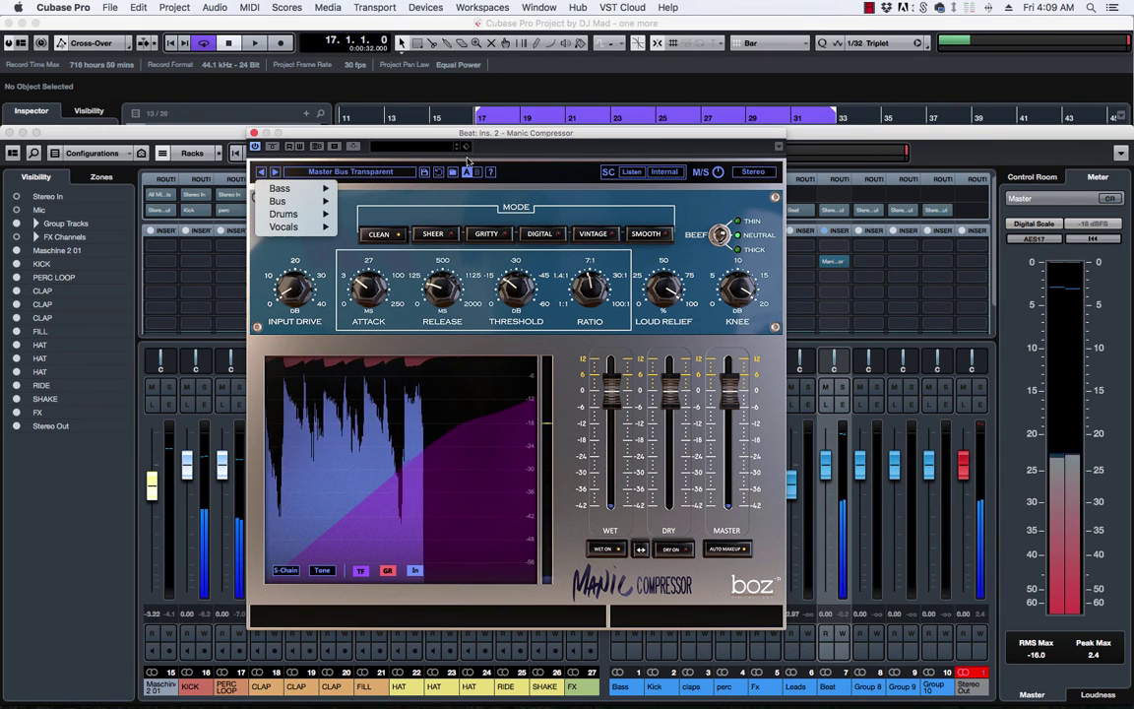
pyautogui.click(444, 178)
pyautogui.click(260, 172)
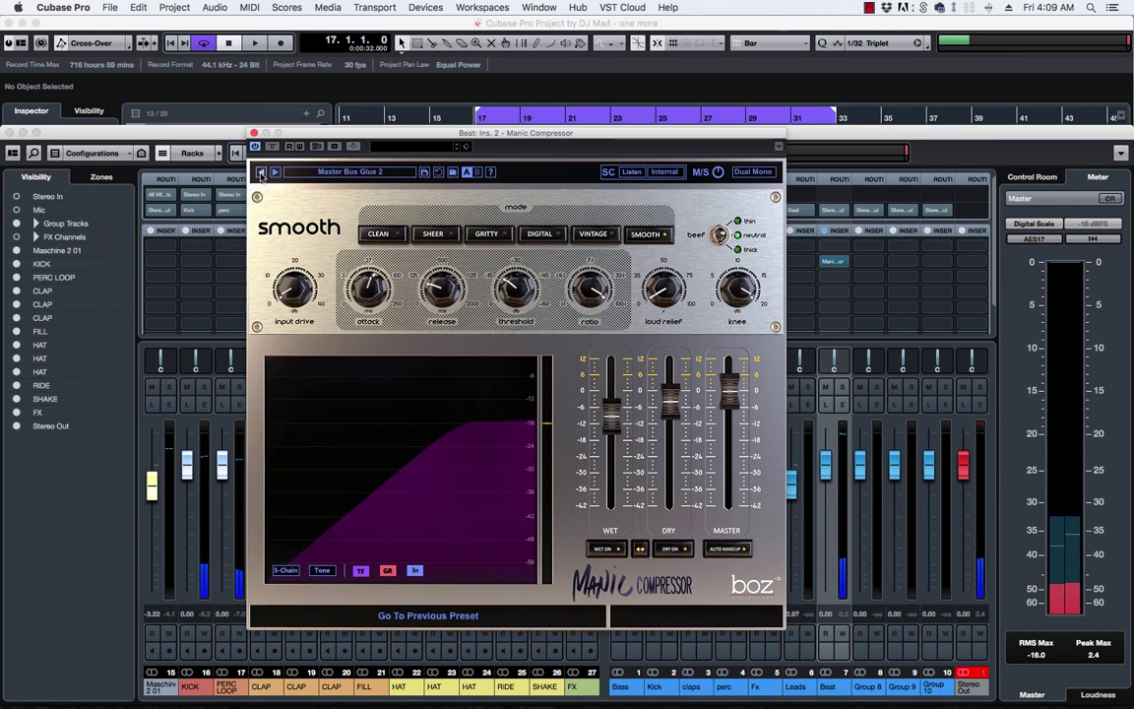
pyautogui.press('space')
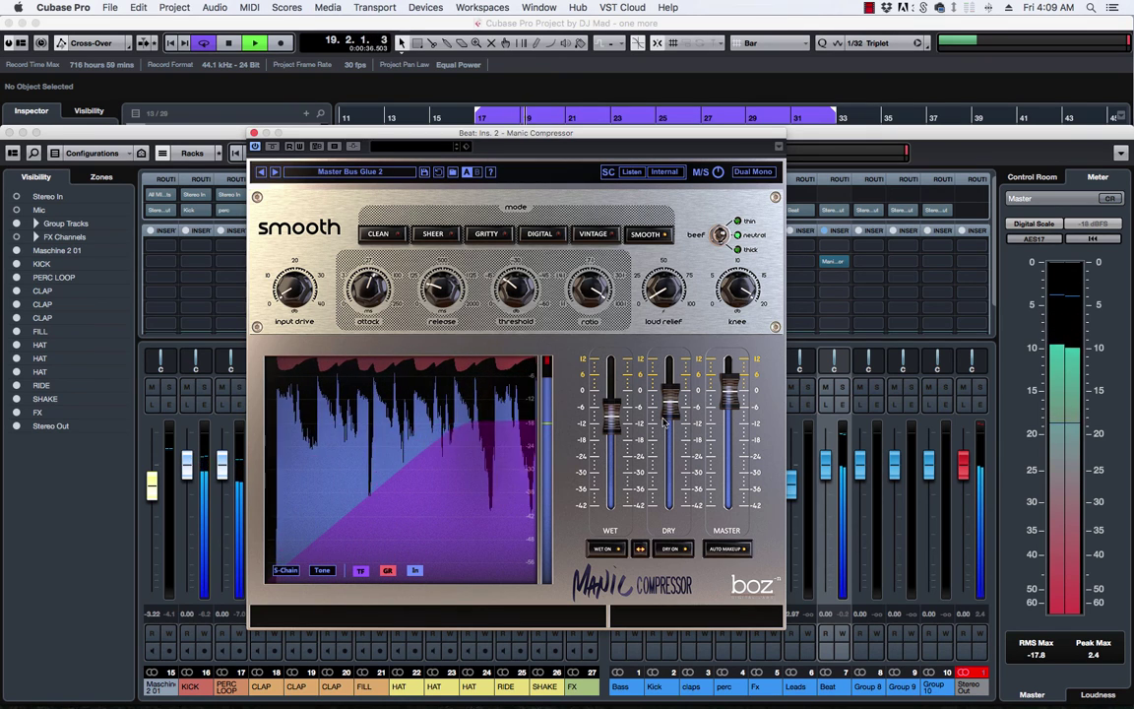
pyautogui.press('space')
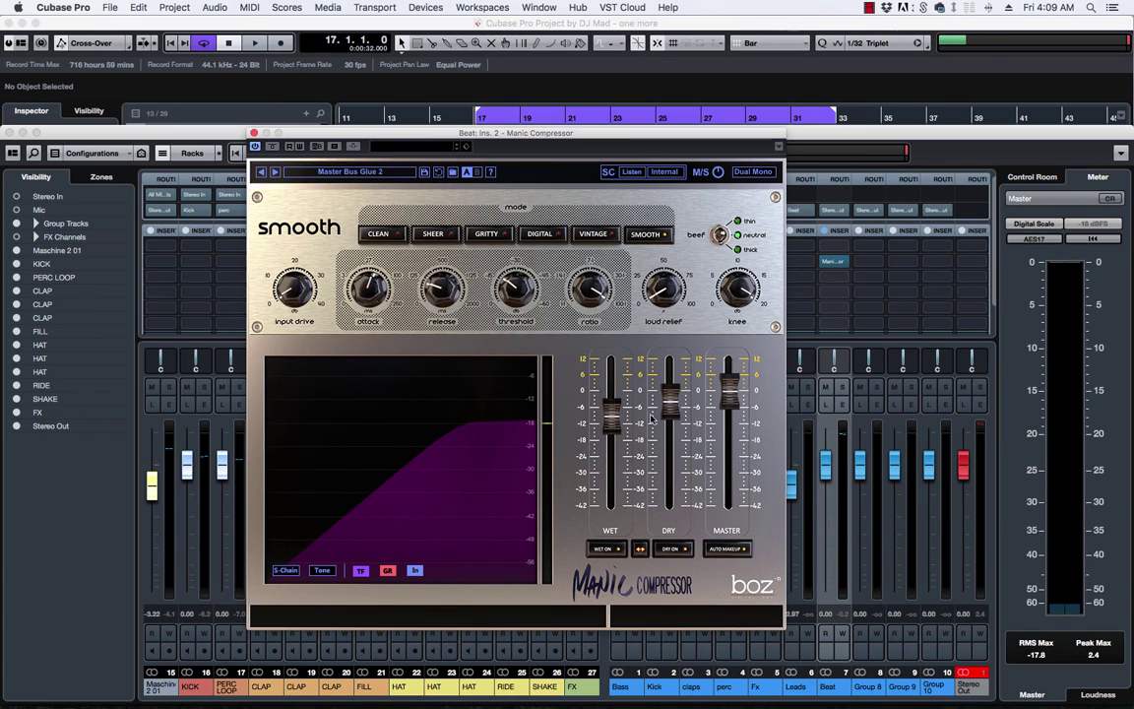
# Step: Lower the compressor's dry level to about -9 dB during playback, with the wet and dry levels linked
pyautogui.moveTo(675, 413); pyautogui.dragTo(673, 420)
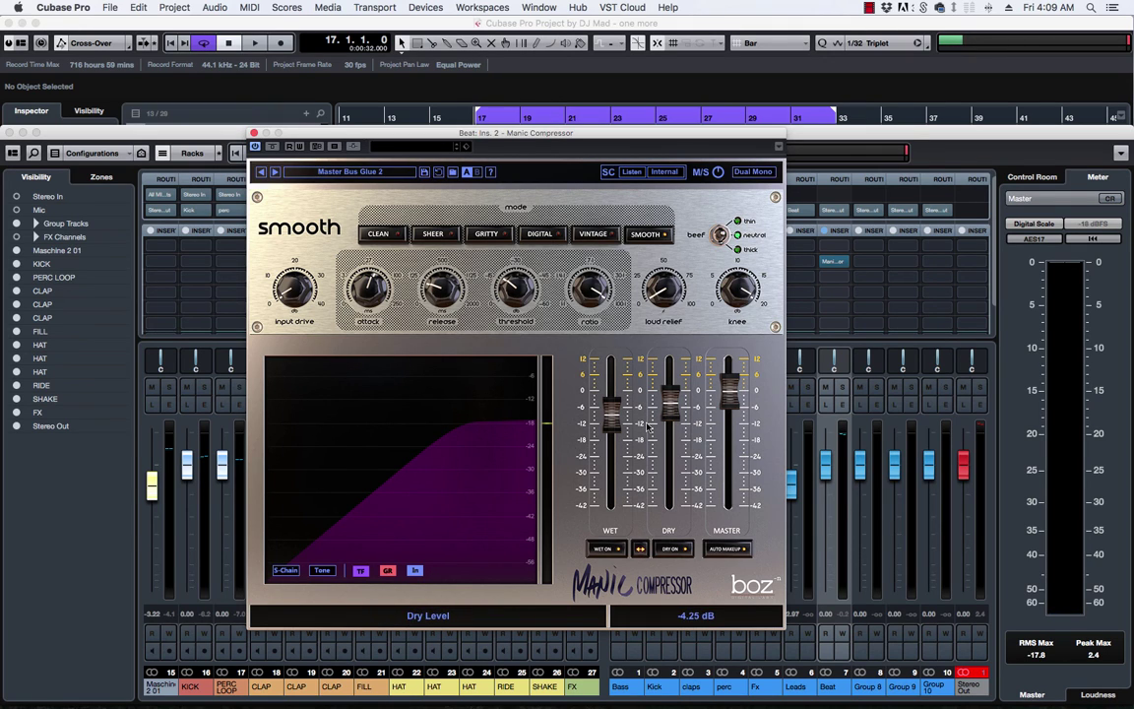
pyautogui.press('space')
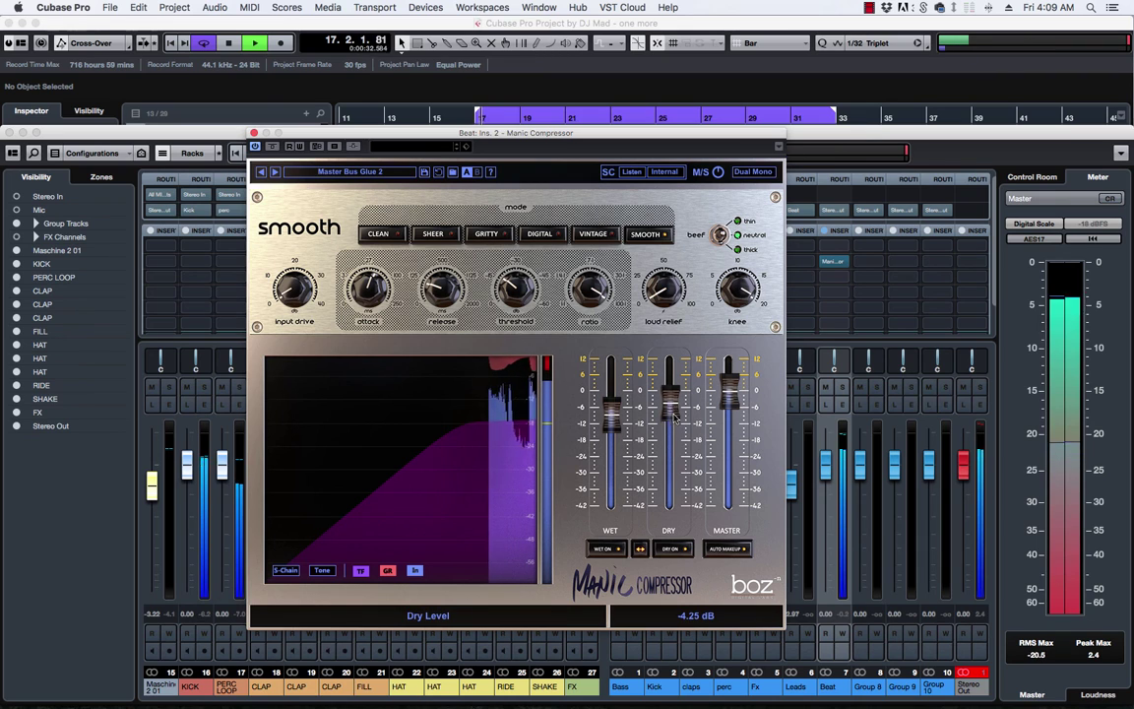
pyautogui.moveTo(669, 434)
pyautogui.mouseDown()
pyautogui.moveTo(671, 492)
pyautogui.moveTo(673, 428)
pyautogui.mouseUp()
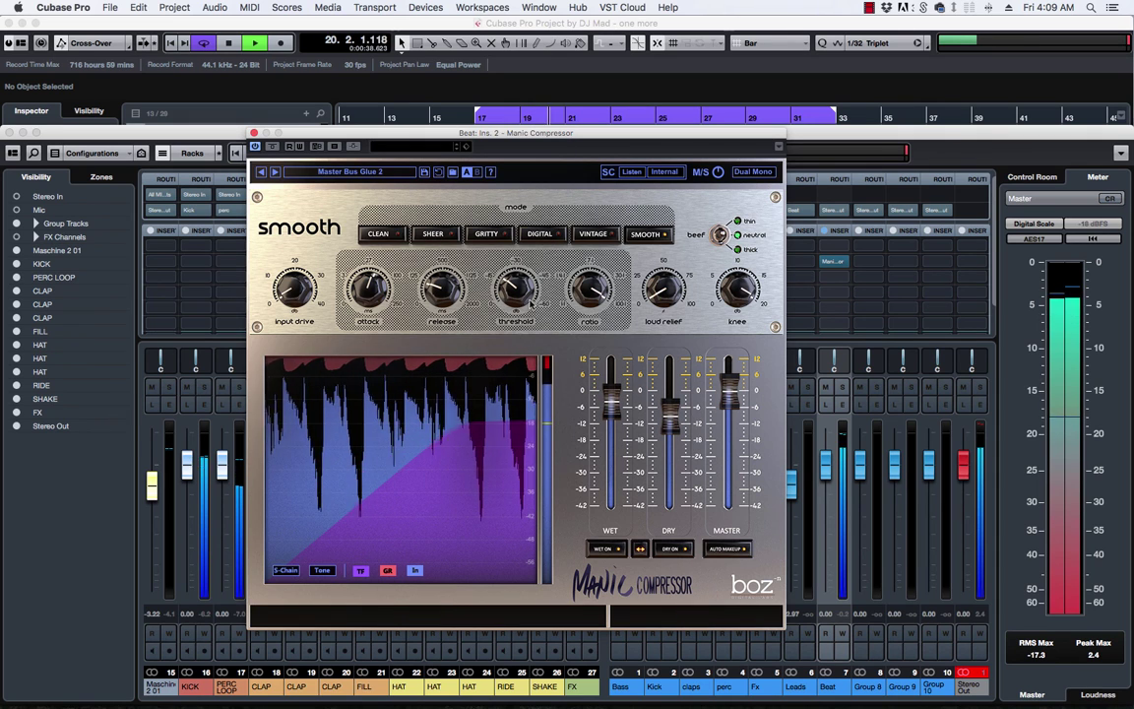
pyautogui.moveTo(522, 313)
pyautogui.moveTo(590, 294); pyautogui.dragTo(615, 313)
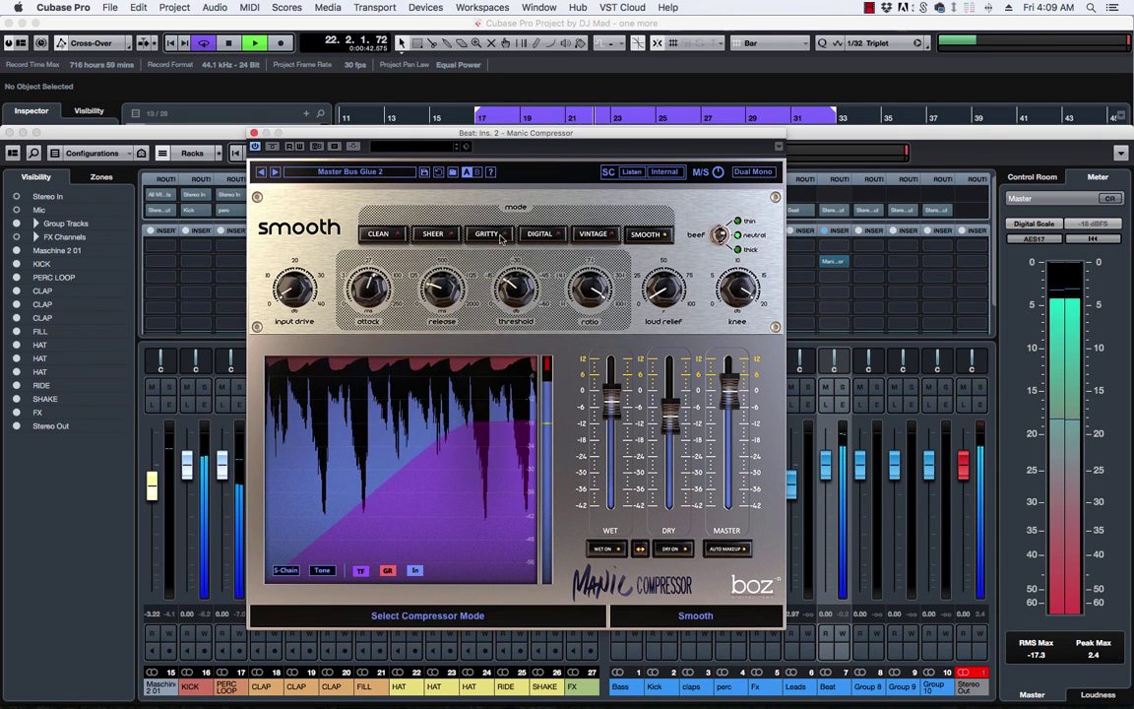
# Step: Switch the compressor to Vintage mode and lower its dry level to about -18 dB and its threshold
pyautogui.click(594, 237)
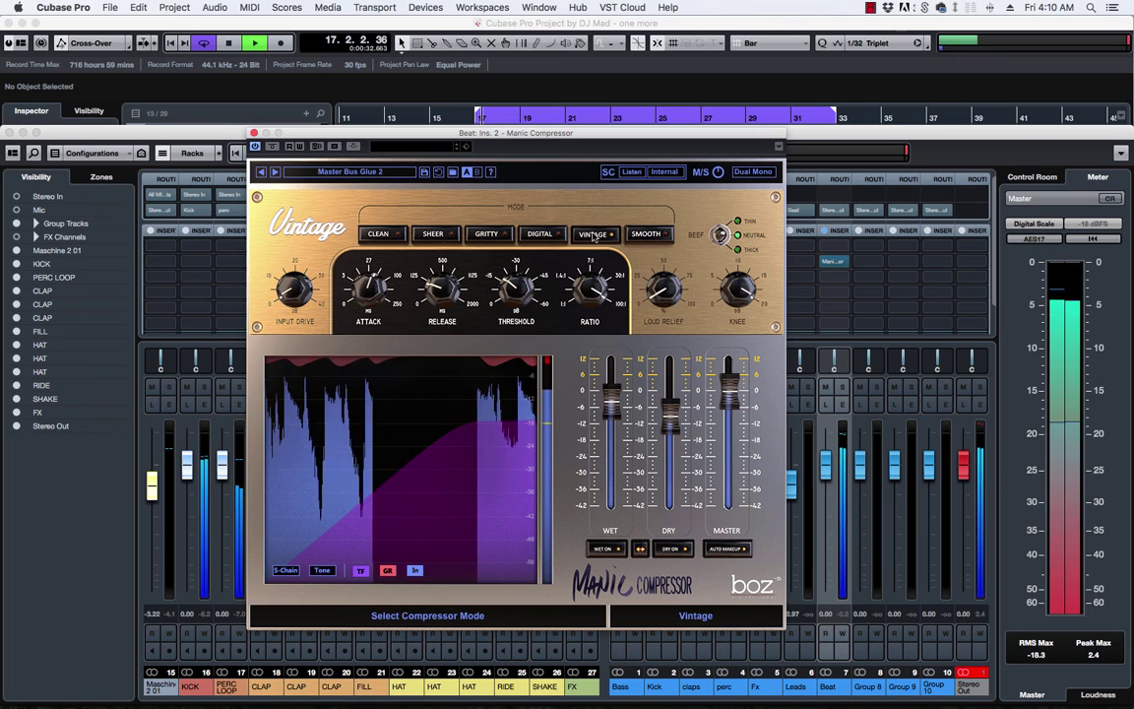
pyautogui.moveTo(653, 382); pyautogui.dragTo(670, 471)
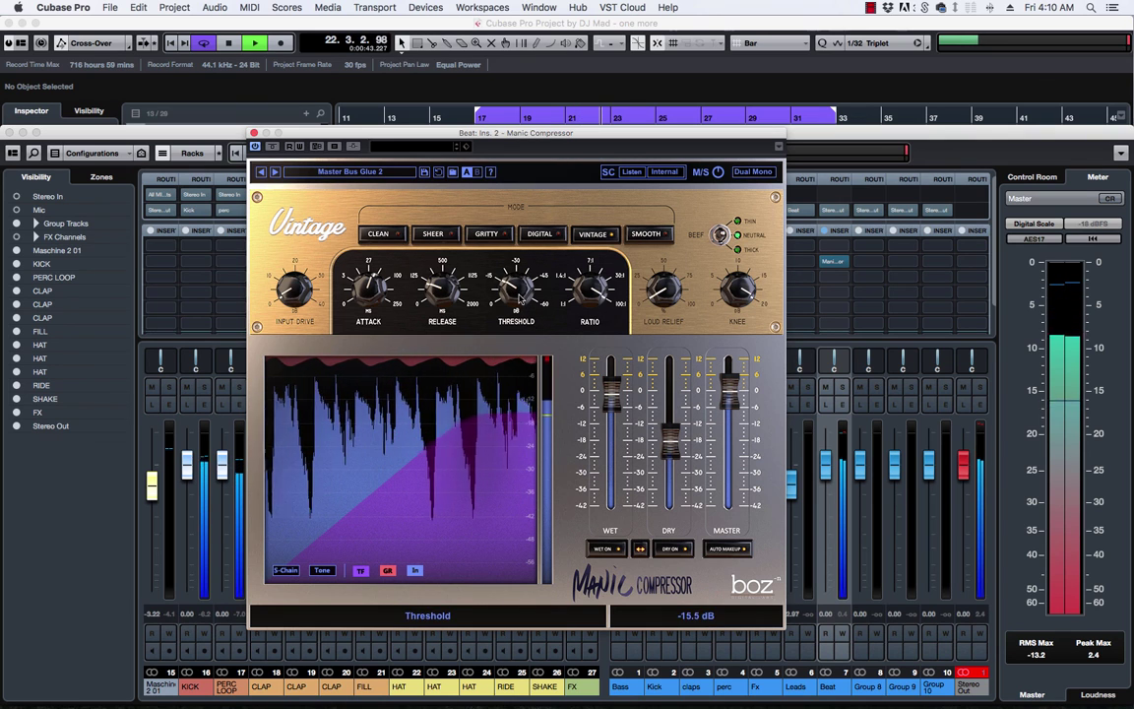
pyautogui.moveTo(518, 305); pyautogui.dragTo(514, 290)
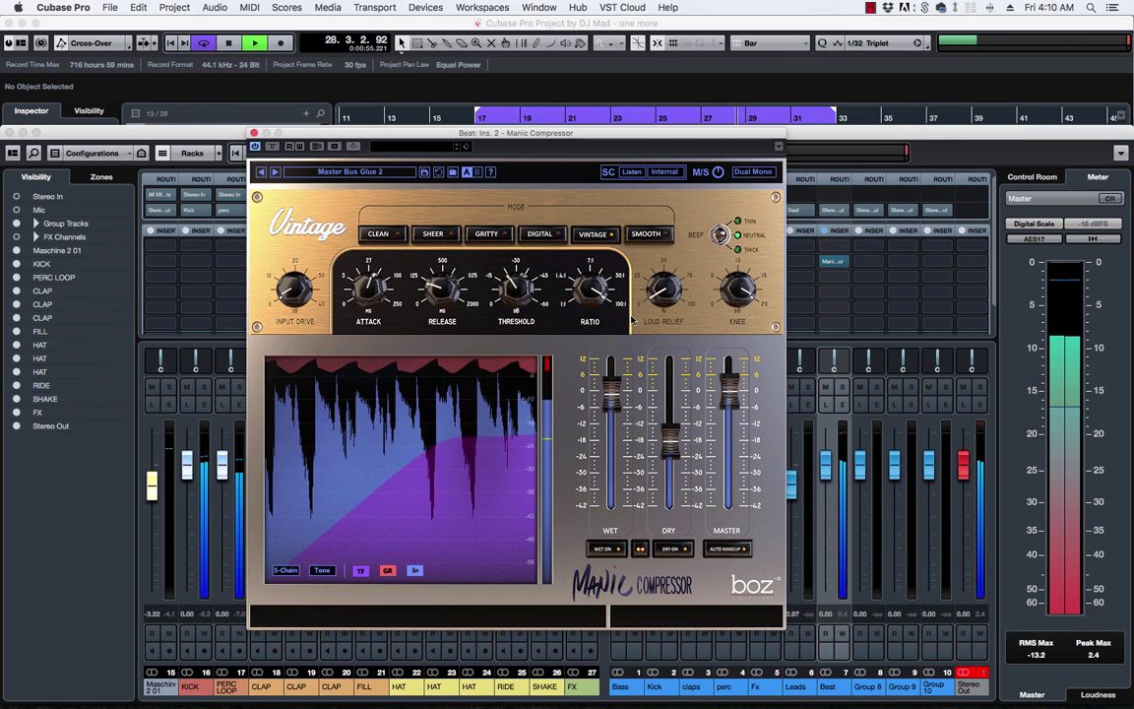
# Step: Try the Beat compressor's threshold at about -26 dB, raise it to a gentler setting, and stop the loop playback
pyautogui.moveTo(606, 293)
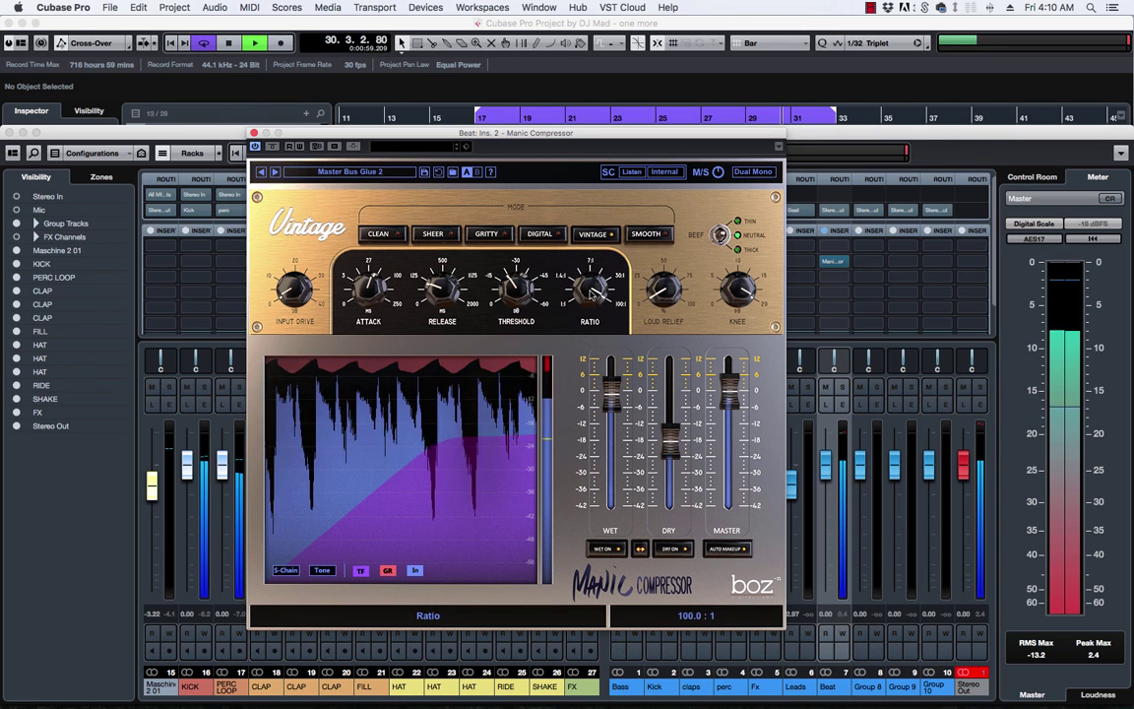
pyautogui.moveTo(534, 292)
pyautogui.scroll(-3, 522, 292)
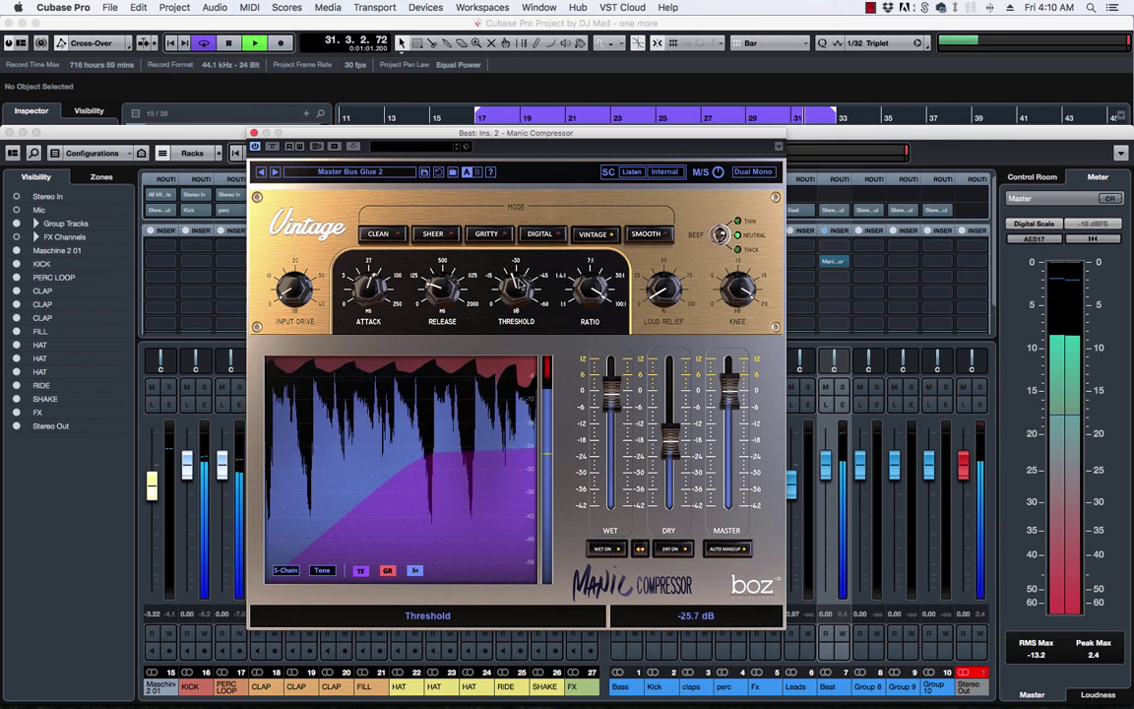
pyautogui.scroll(2, 518, 287)
pyautogui.scroll(5, 519, 286)
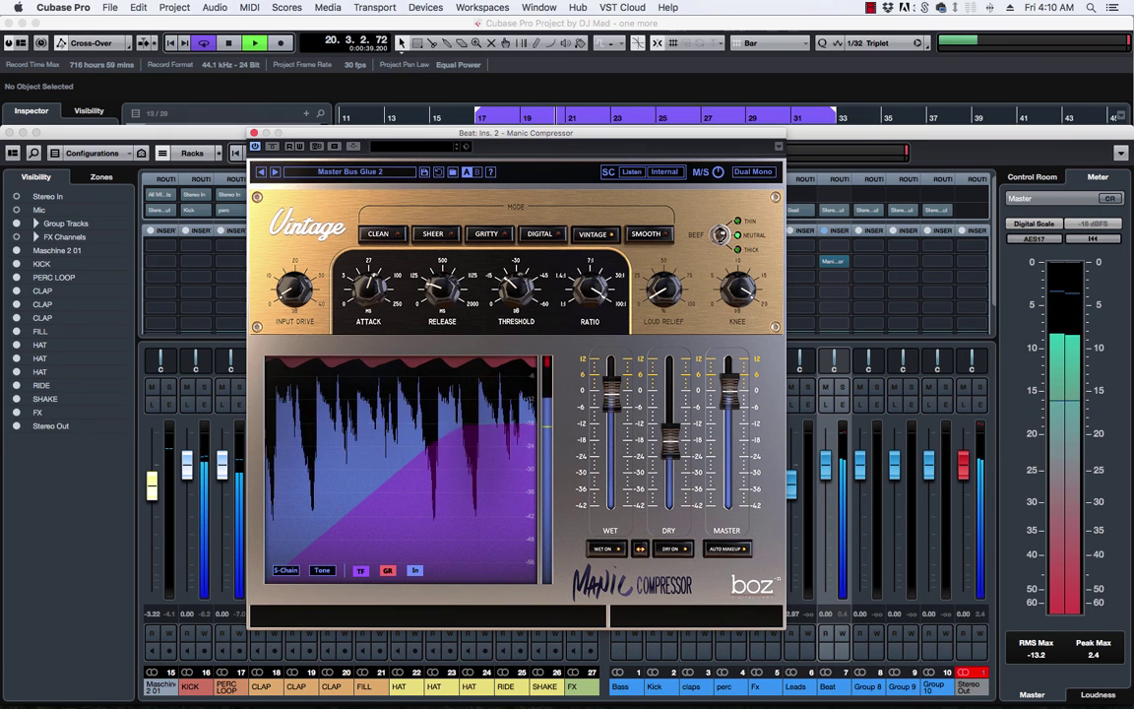
pyautogui.press('space')
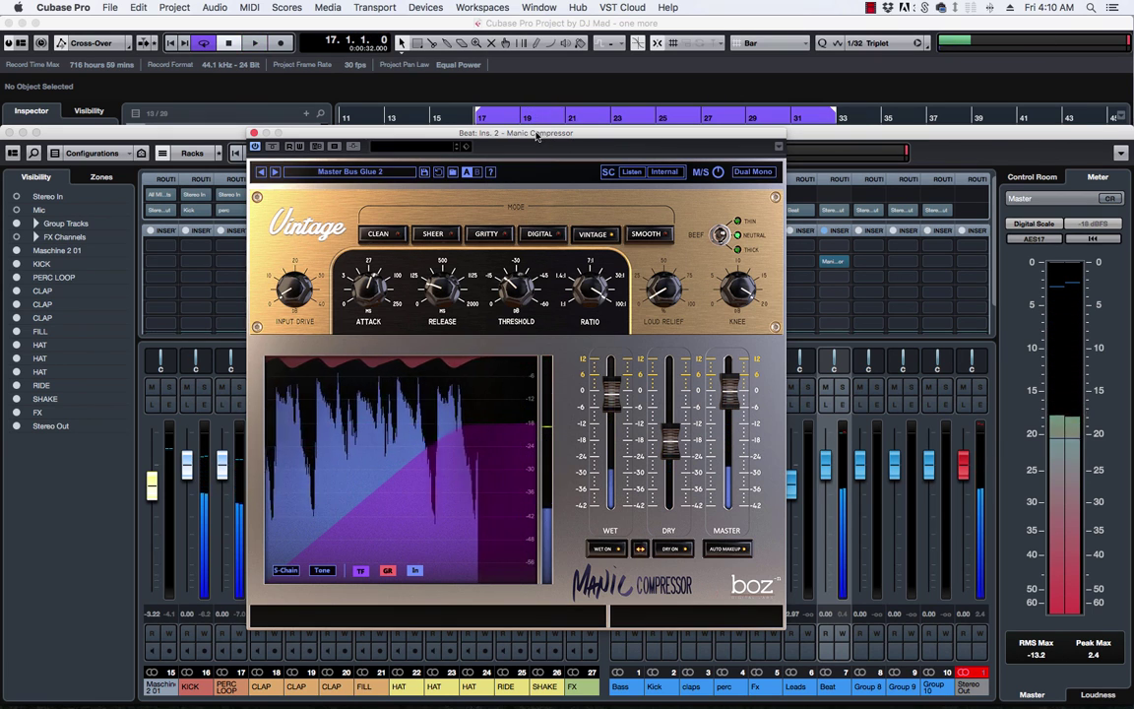
pyautogui.press('space')
pyautogui.press('space')
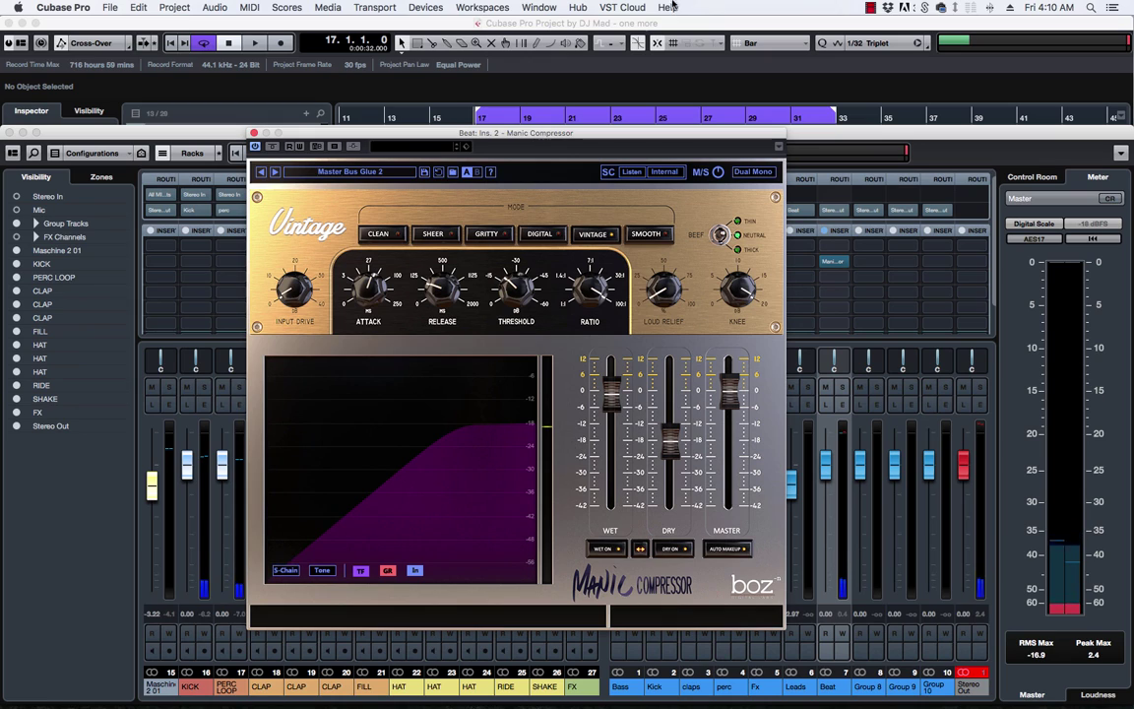
pyautogui.click(870, 7)
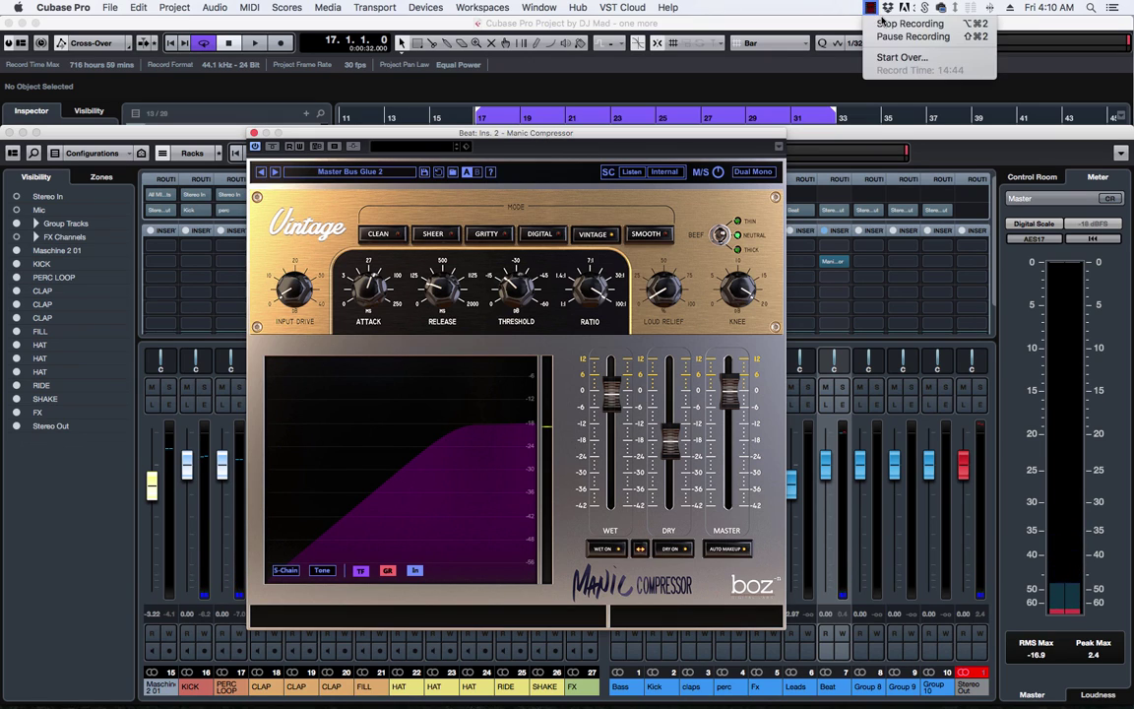